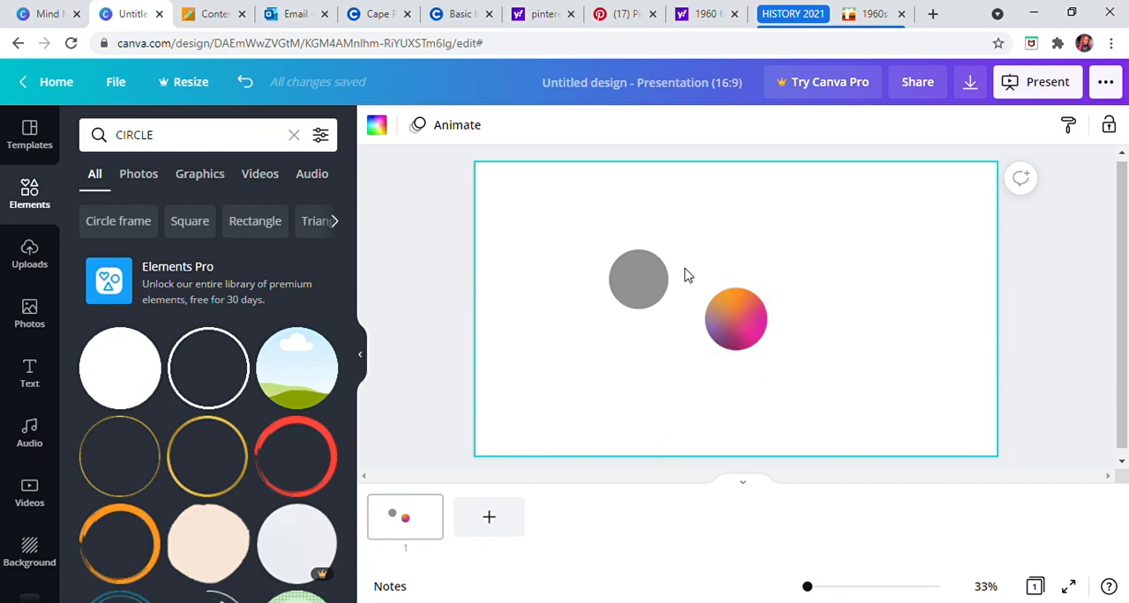
Step: Duplicate the grey circle three times so that four grey circles sit evenly around the gradient circle
{"action": "left_click", "coordinate": [641, 296]}
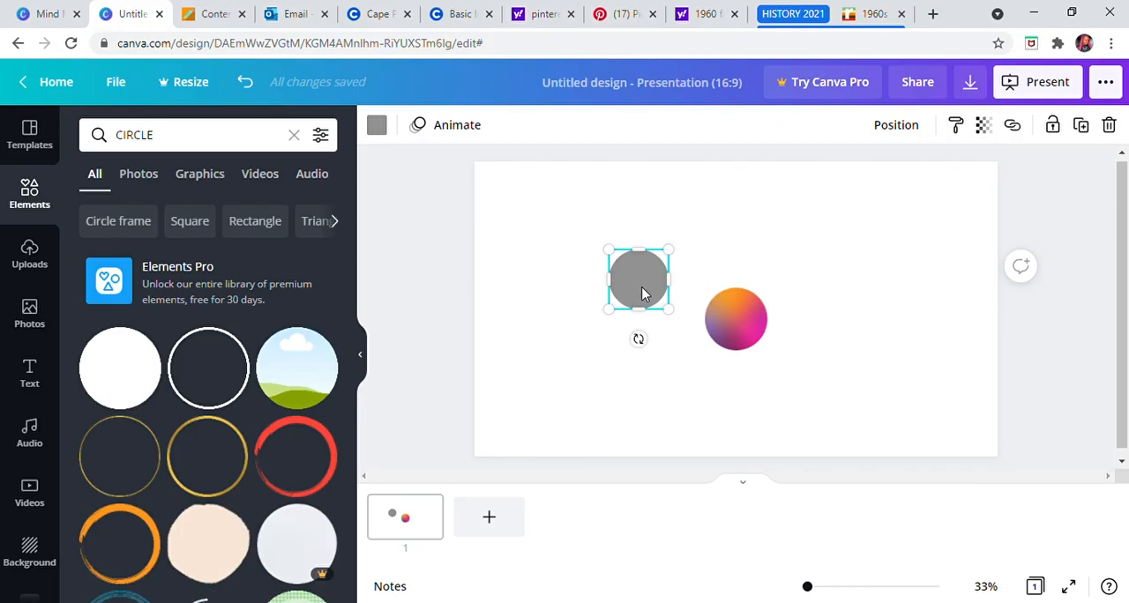
{"action": "left_click_drag", "start_coordinate": [641, 296], "coordinate": [651, 395]}
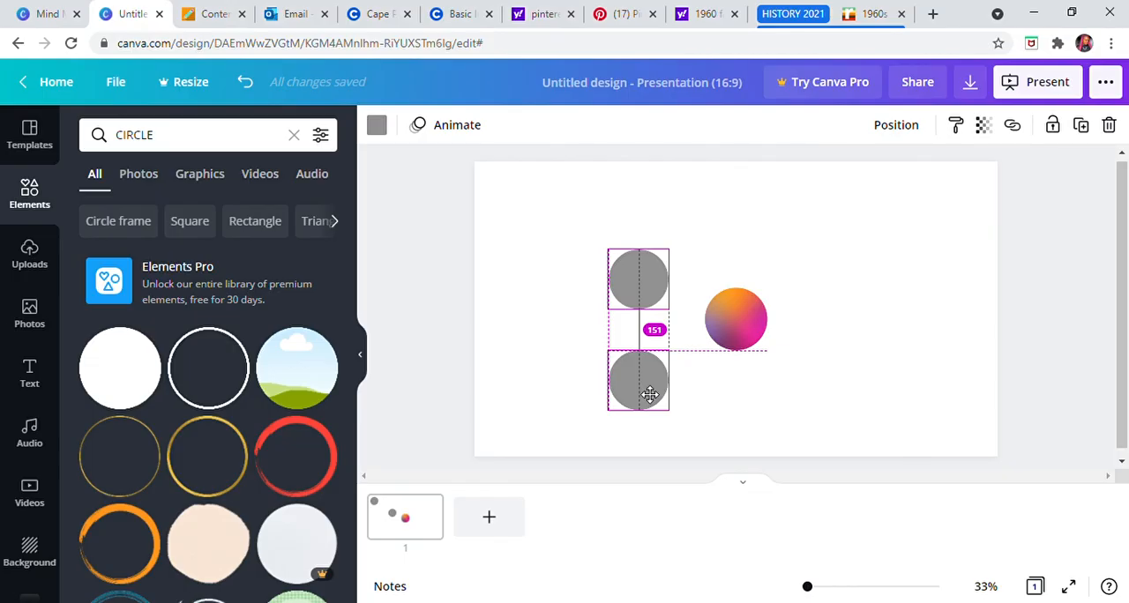
{"action": "left_click_drag", "start_coordinate": [651, 395], "coordinate": [651, 395]}
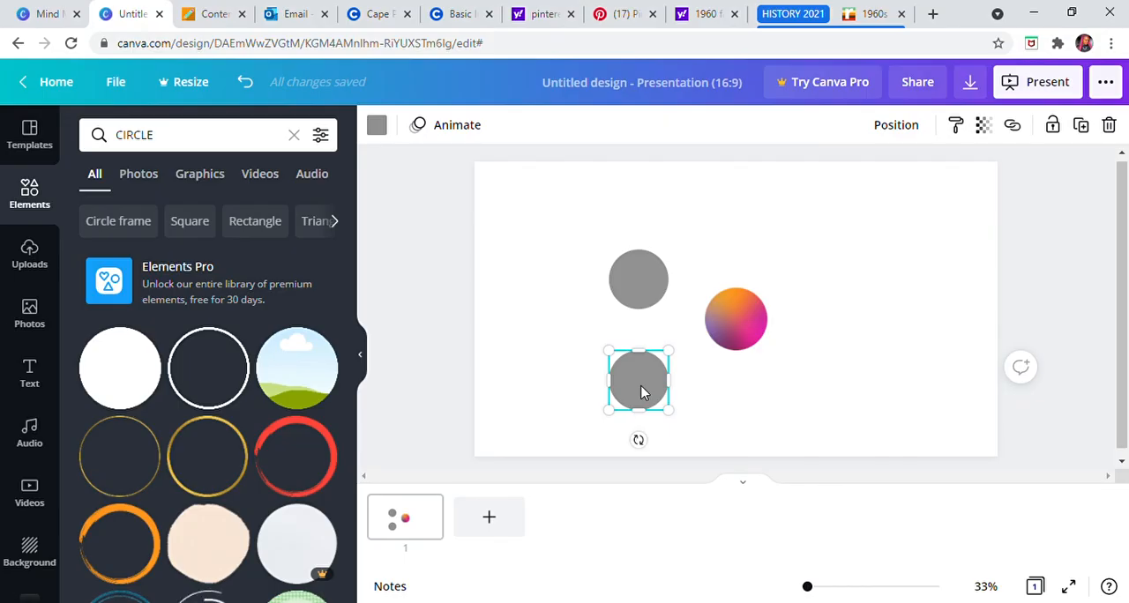
{"action": "left_click_drag", "start_coordinate": [641, 393], "coordinate": [847, 392]}
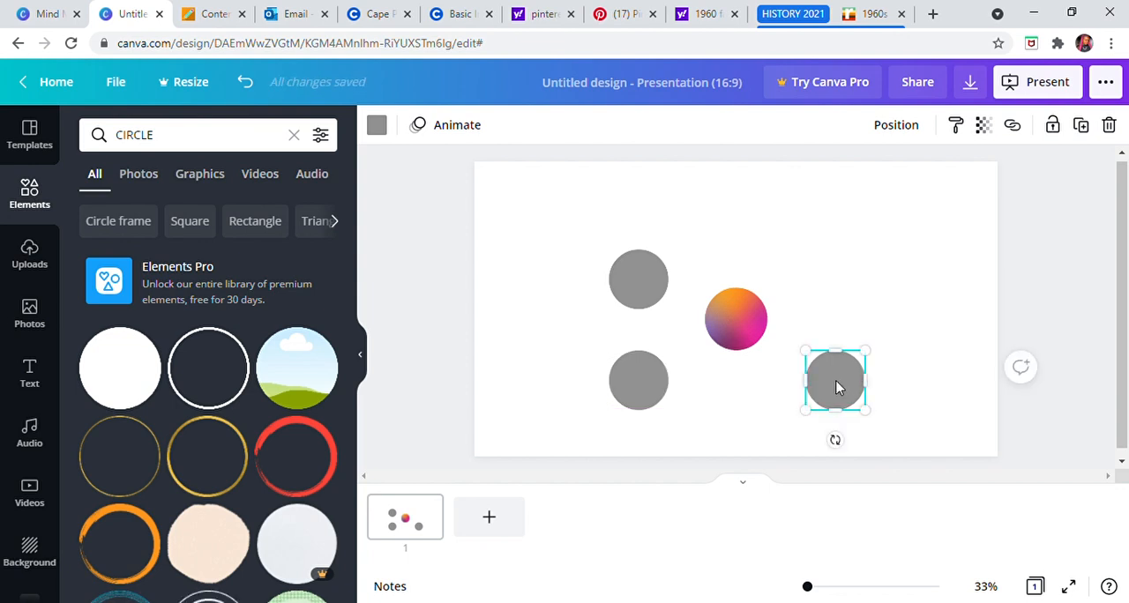
{"action": "left_click_drag", "start_coordinate": [838, 386], "coordinate": [843, 289]}
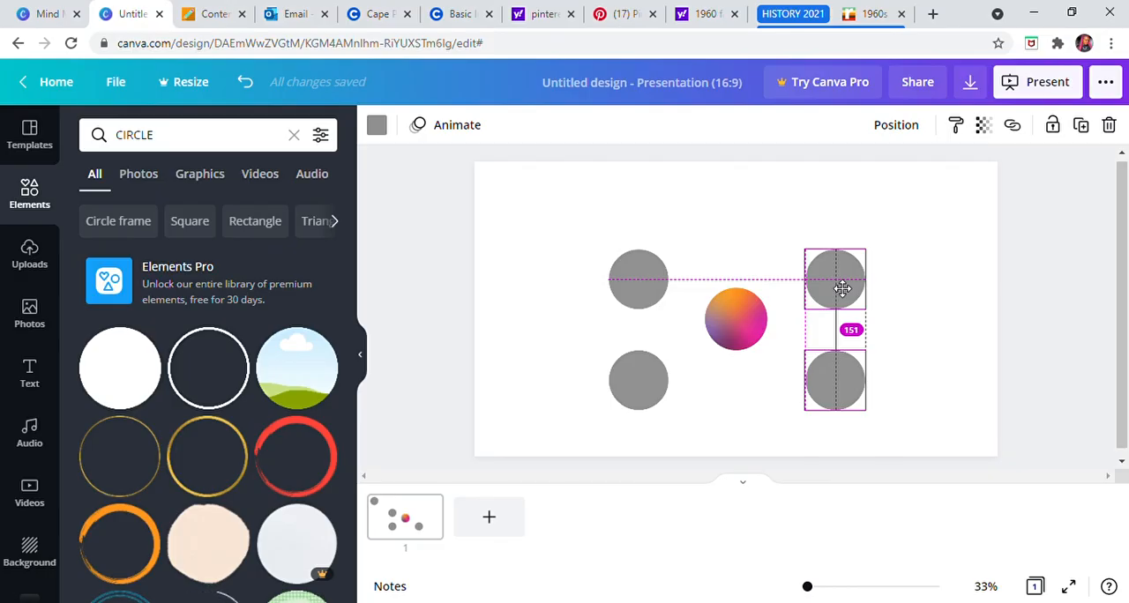
{"action": "left_click_drag", "start_coordinate": [842, 288], "coordinate": [844, 290]}
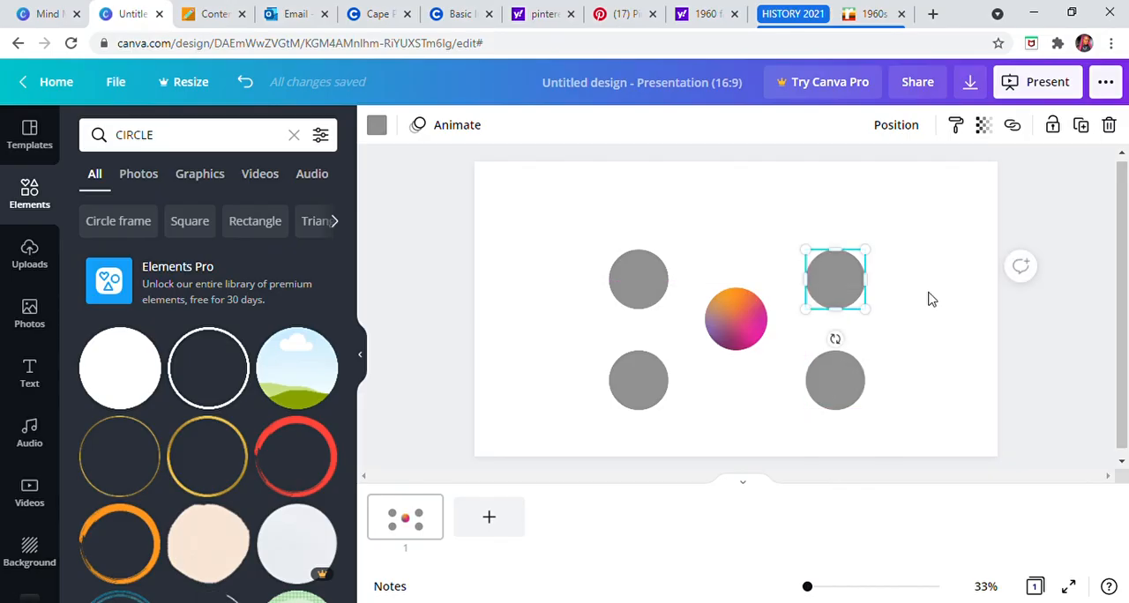
{"action": "left_click", "coordinate": [932, 300]}
Step: Undo the duplicated circles and the original grey circle until only the gradient circle remains on the page
{"action": "left_click", "coordinate": [642, 285]}
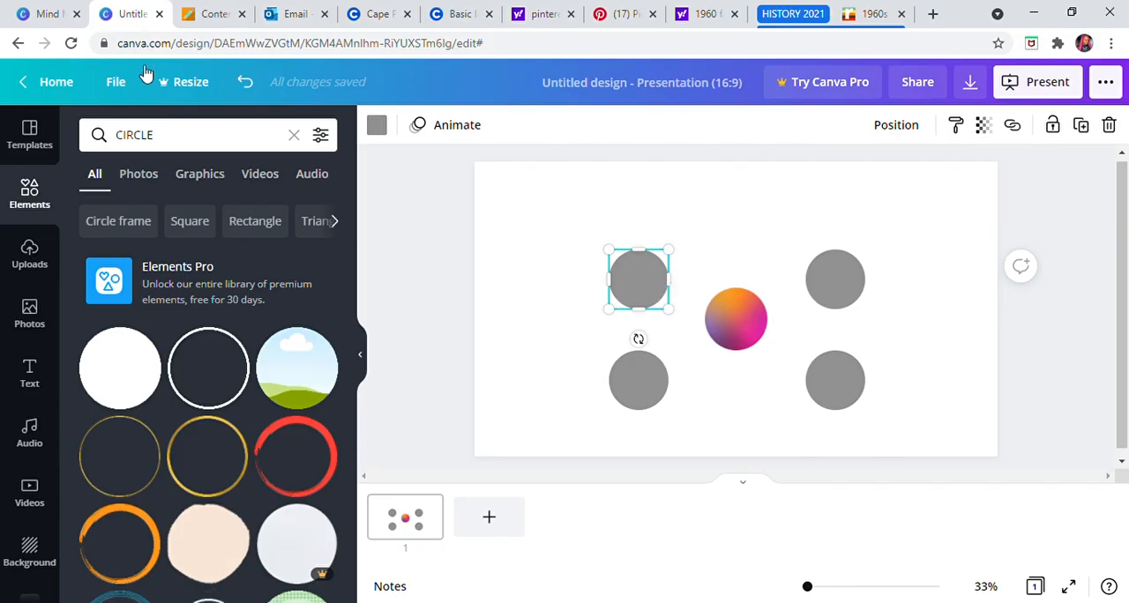
{"action": "left_click", "coordinate": [251, 85]}
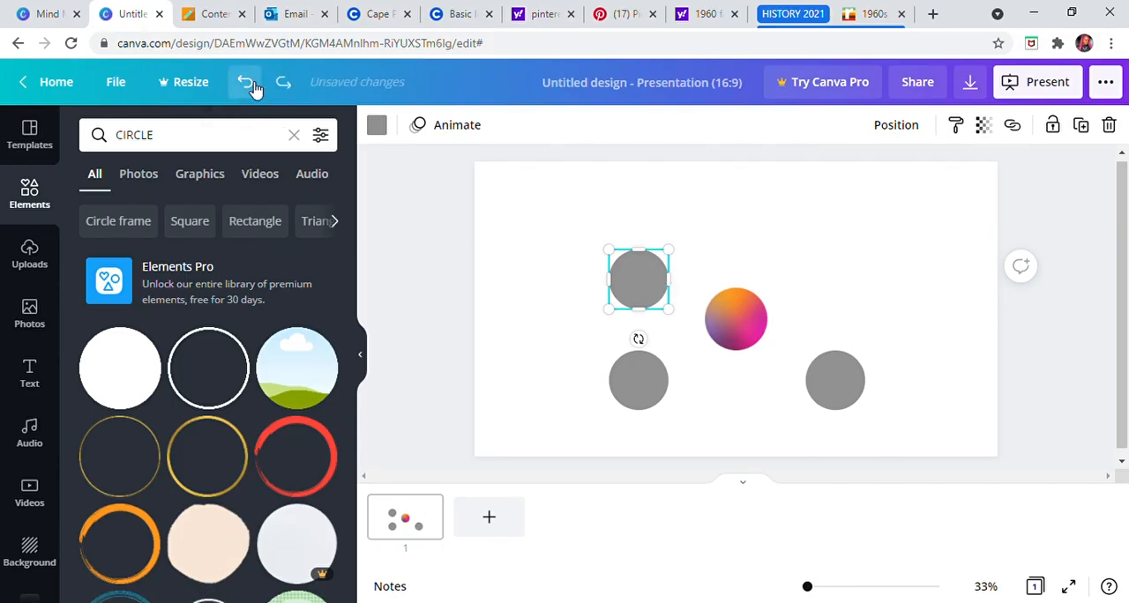
{"action": "left_click", "coordinate": [250, 85]}
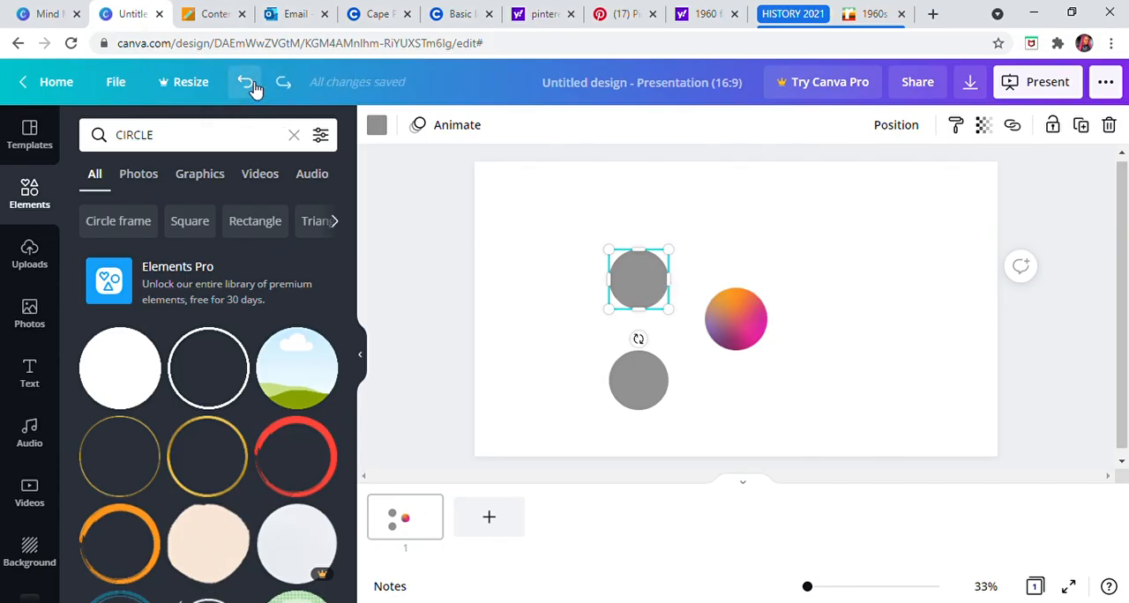
{"action": "left_click", "coordinate": [251, 85]}
{"action": "left_click", "coordinate": [250, 84]}
{"action": "left_click", "coordinate": [251, 84]}
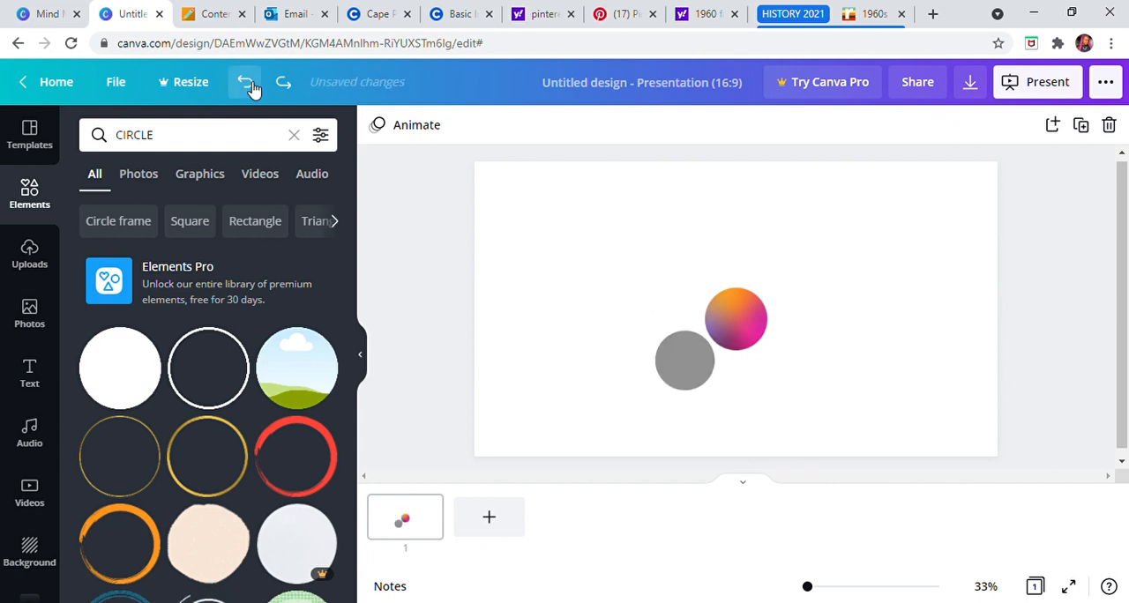
{"action": "left_click", "coordinate": [250, 85]}
{"action": "left_click", "coordinate": [250, 85]}
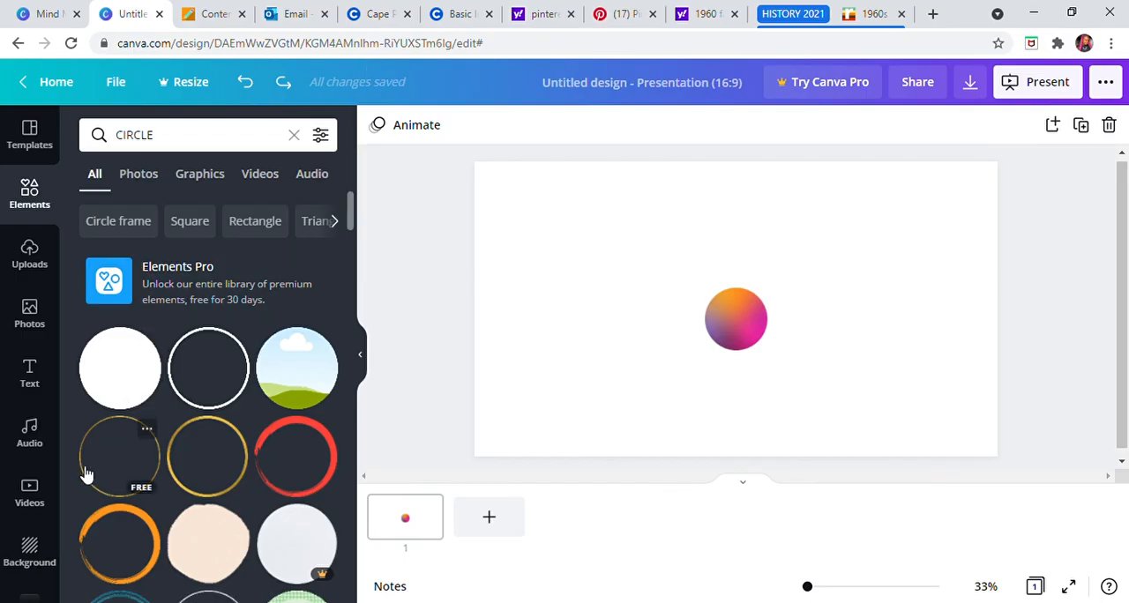
{"action": "left_click", "coordinate": [127, 368]}
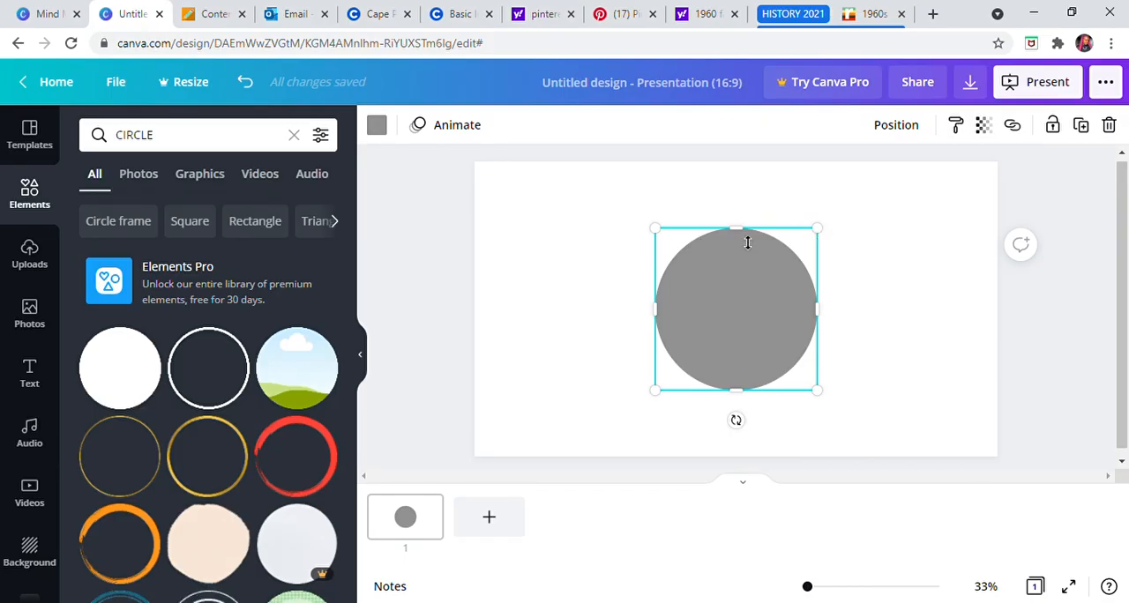
{"action": "mouse_move", "coordinate": [744, 254]}
{"action": "left_mouse_down"}
{"action": "mouse_move", "coordinate": [738, 350]}
{"action": "mouse_move", "coordinate": [747, 239]}
{"action": "left_mouse_up"}
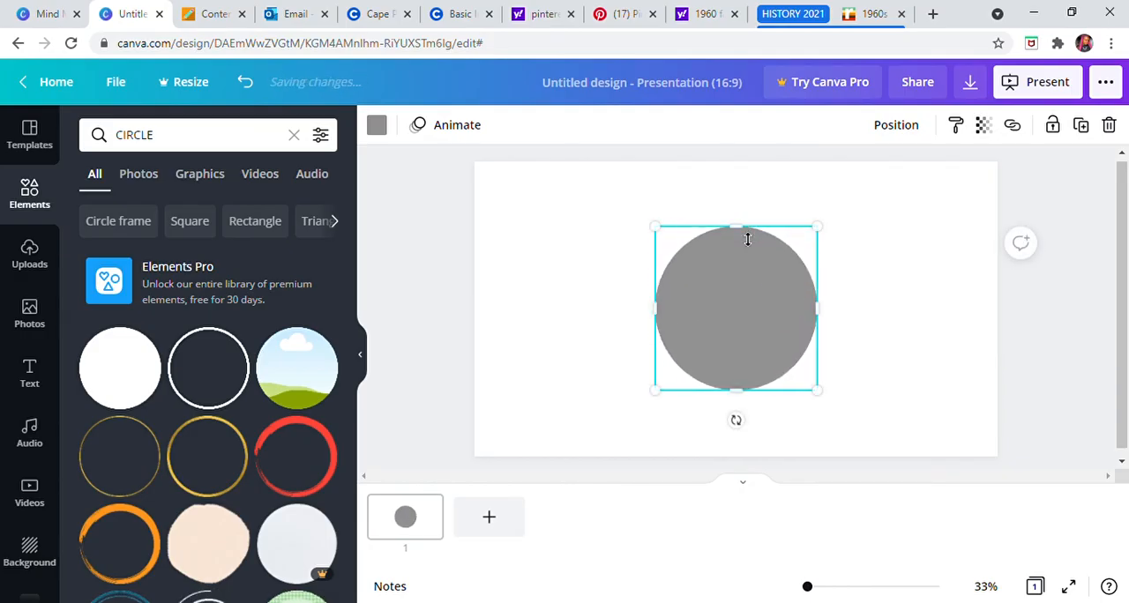
{"action": "left_click", "coordinate": [251, 85]}
{"action": "left_click", "coordinate": [254, 88]}
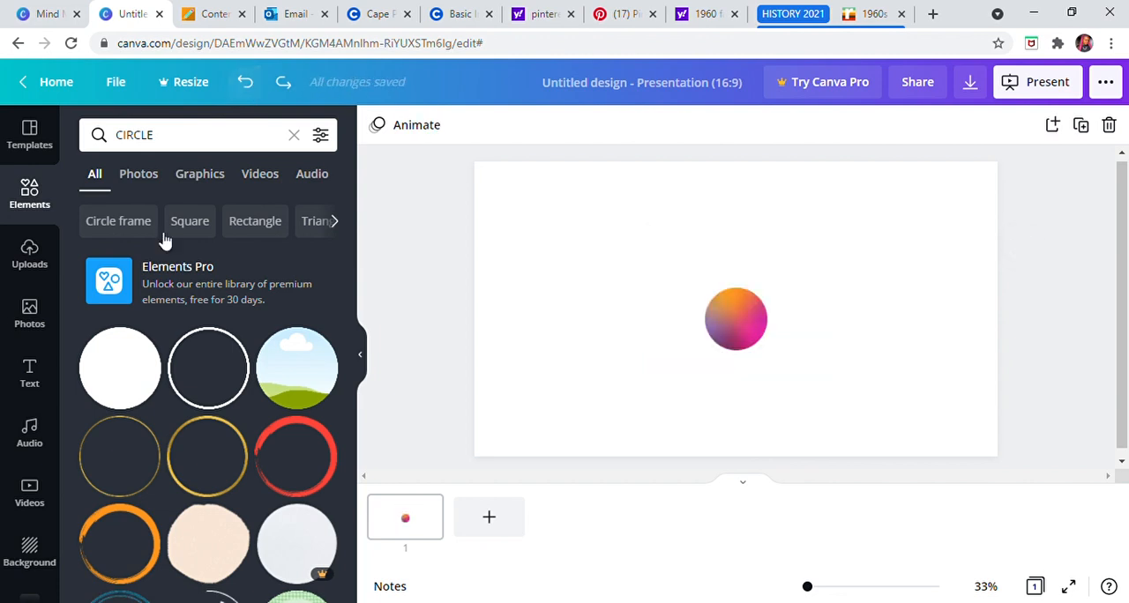
Step: Add a solid circle, shrink it to the gradient circle's size and place it to the upper left of that circle
{"action": "left_click", "coordinate": [140, 368]}
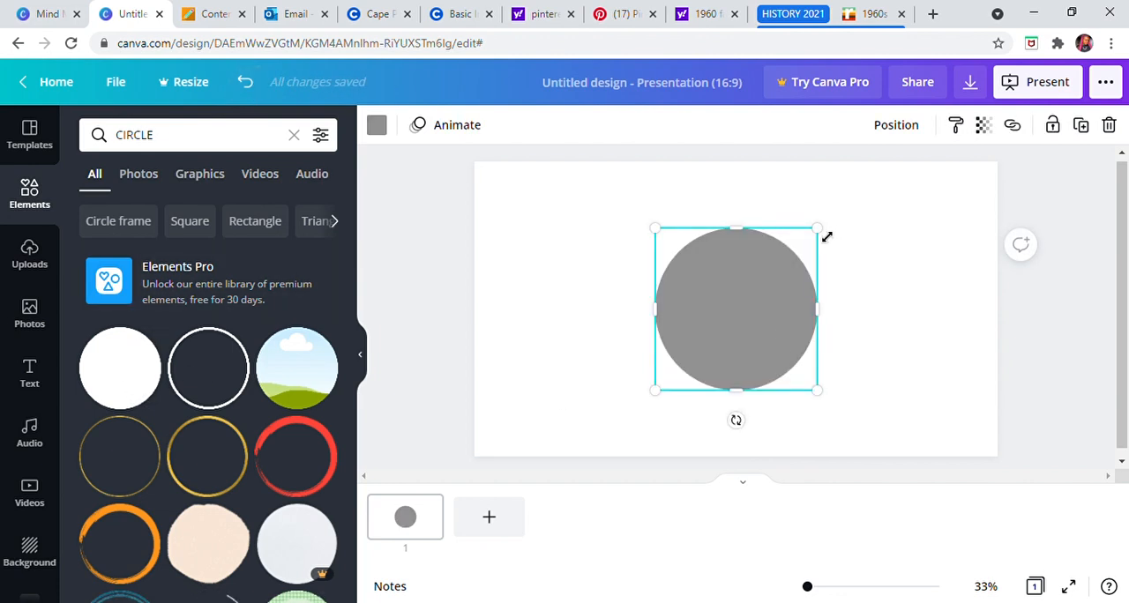
{"action": "left_click_drag", "start_coordinate": [814, 255], "coordinate": [739, 327]}
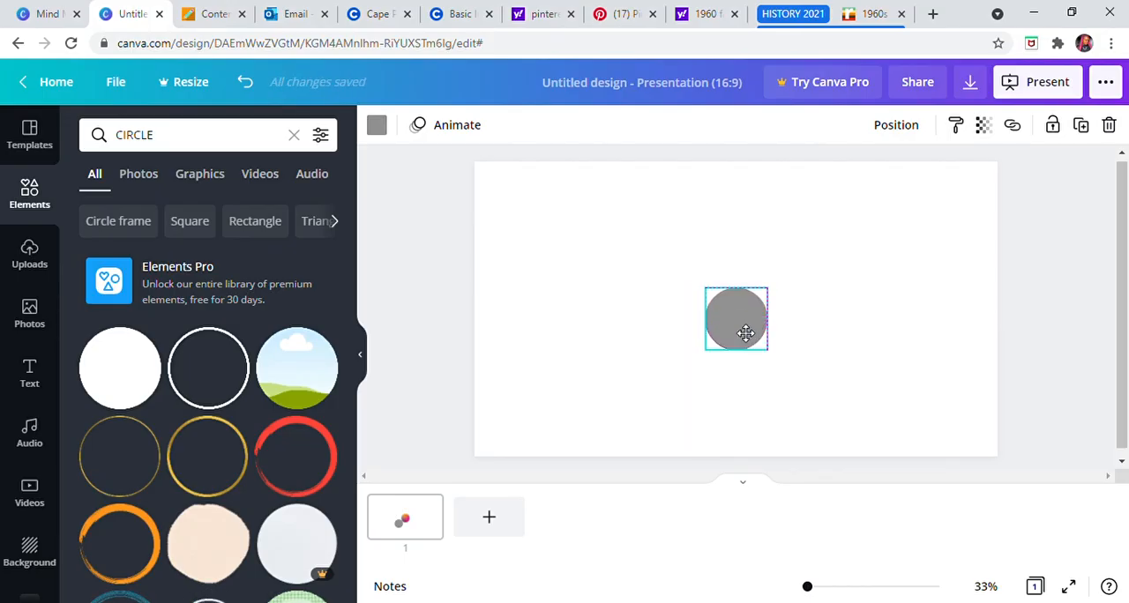
{"action": "left_click_drag", "start_coordinate": [744, 331], "coordinate": [647, 296]}
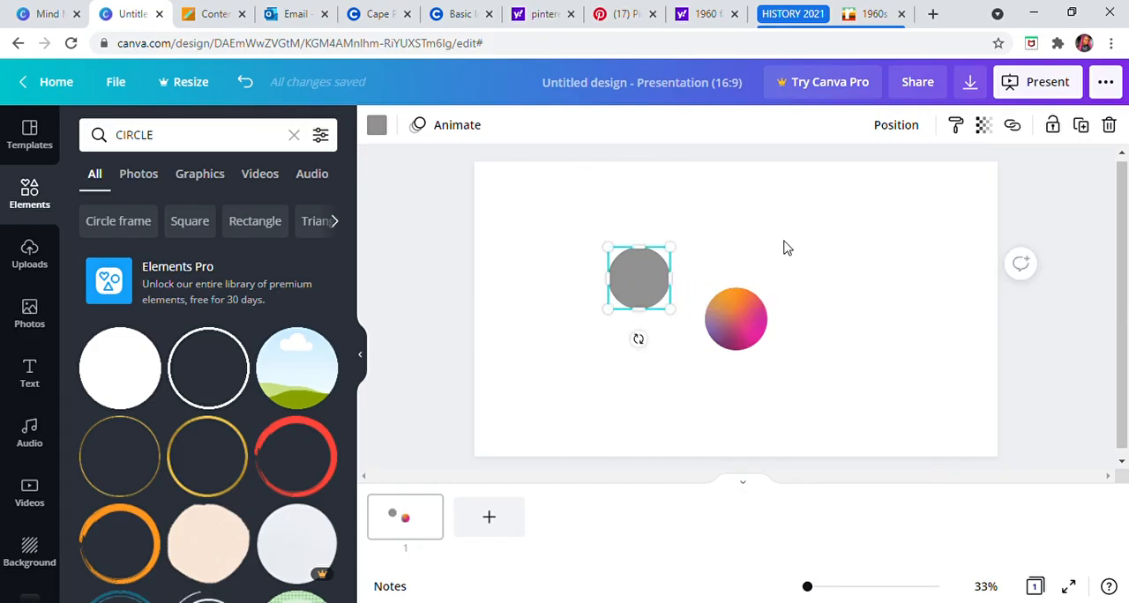
{"action": "left_click", "coordinate": [761, 248]}
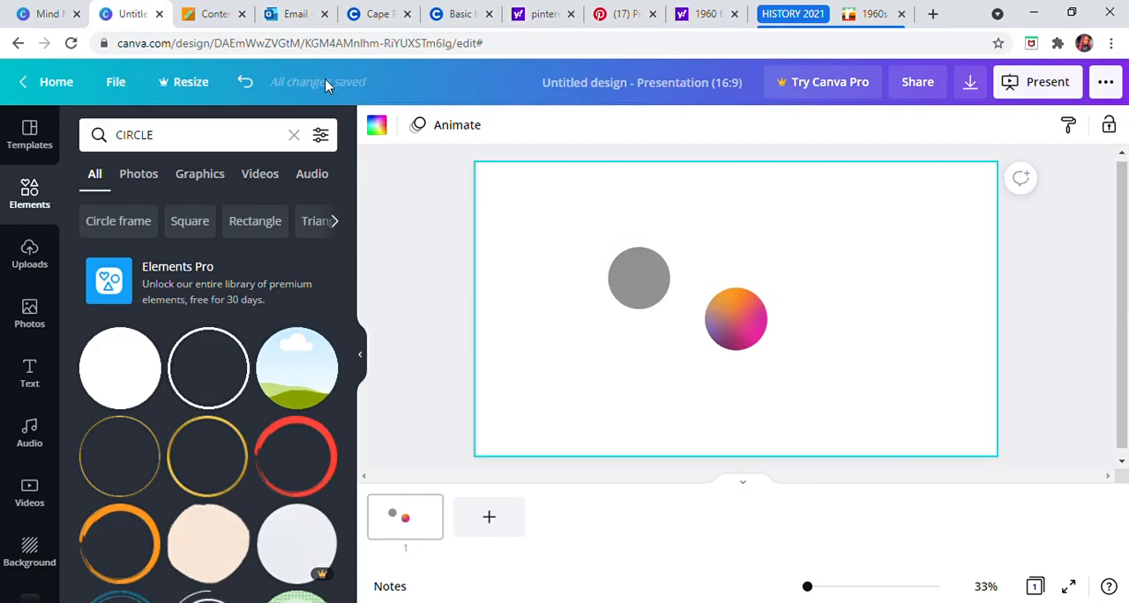
Step: Preview the None, Breathe, Fade, Pan, Rise and Tumble element animations on the grey circle
{"action": "left_click", "coordinate": [645, 263]}
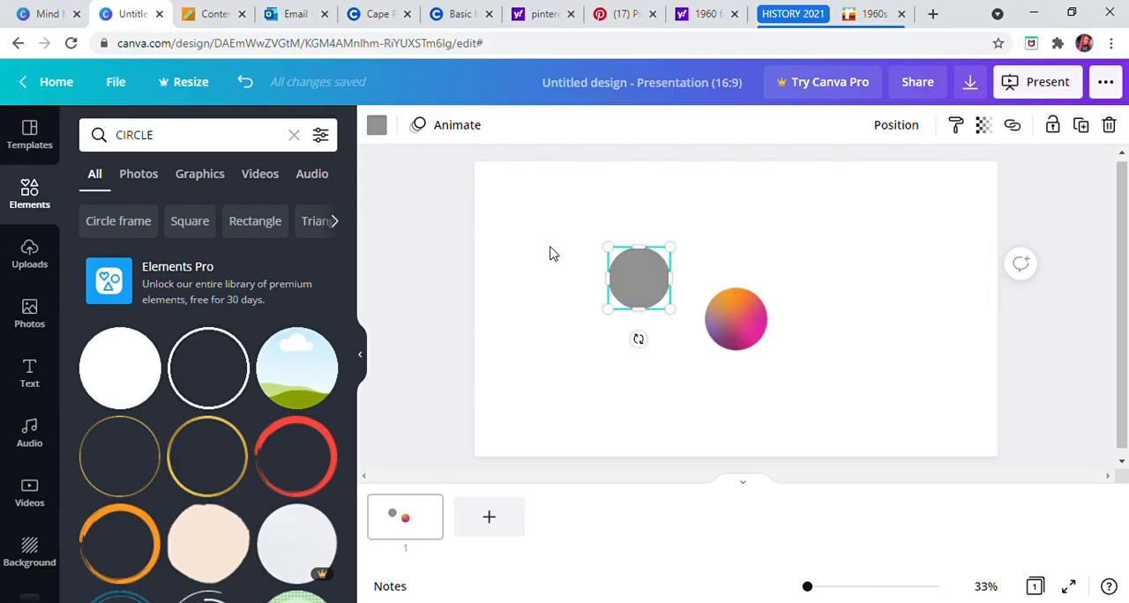
{"action": "left_click", "coordinate": [437, 127]}
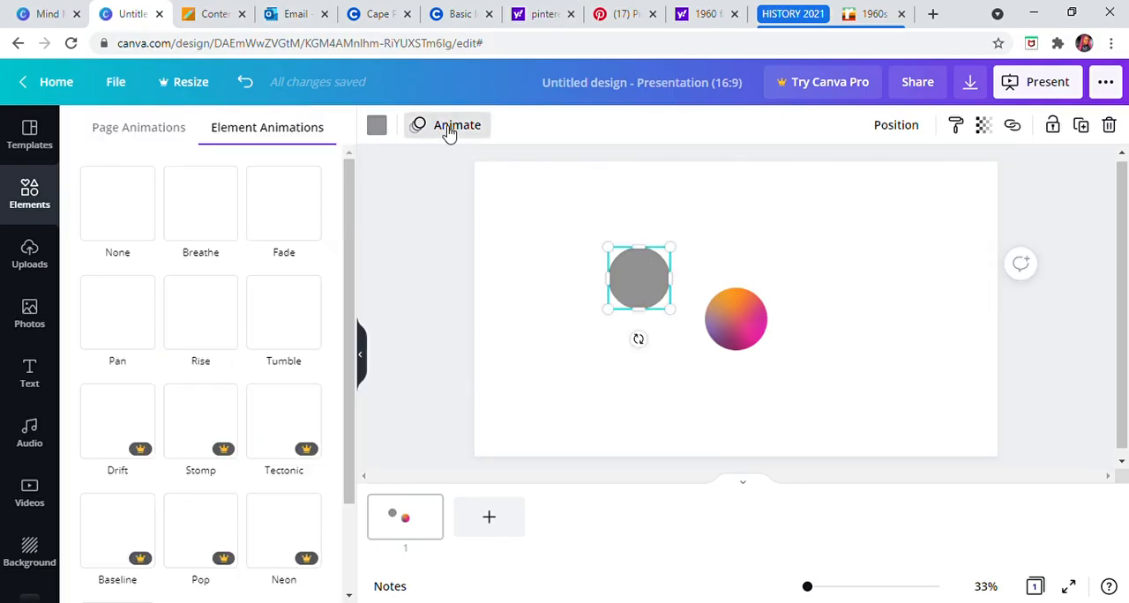
{"action": "left_click", "coordinate": [114, 223]}
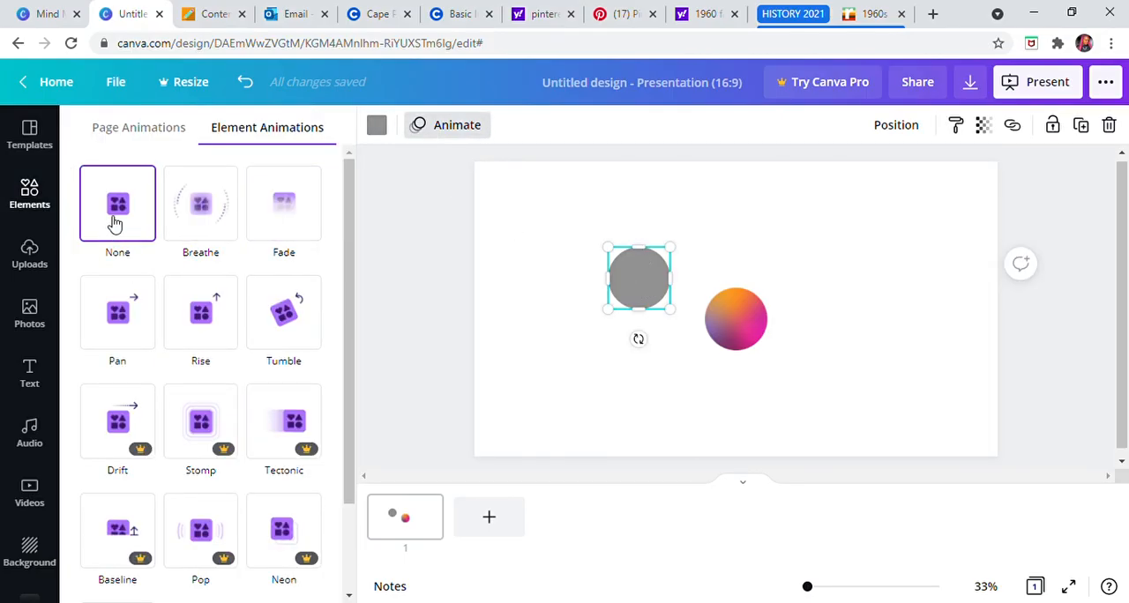
{"action": "left_click", "coordinate": [214, 227]}
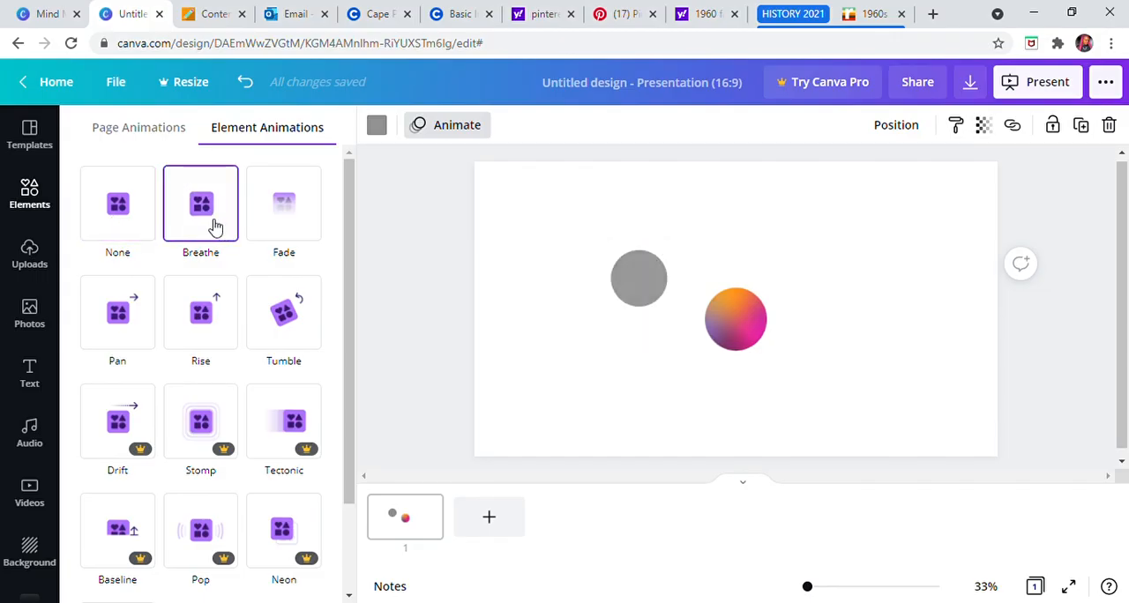
{"action": "left_click", "coordinate": [272, 217]}
{"action": "left_click", "coordinate": [138, 314]}
{"action": "left_click", "coordinate": [201, 315]}
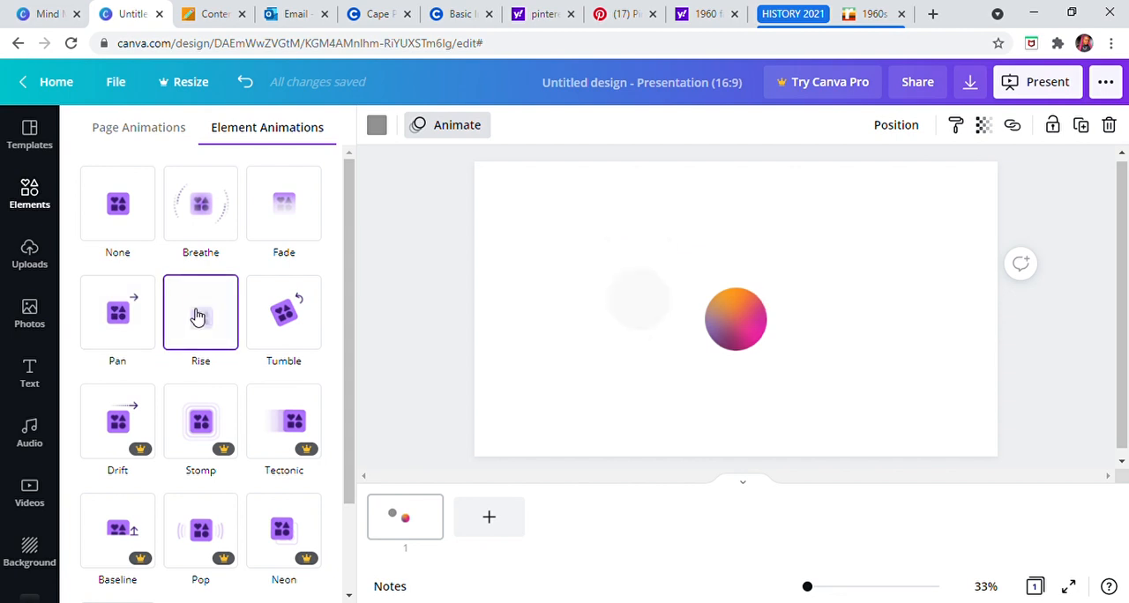
{"action": "left_click", "coordinate": [284, 315]}
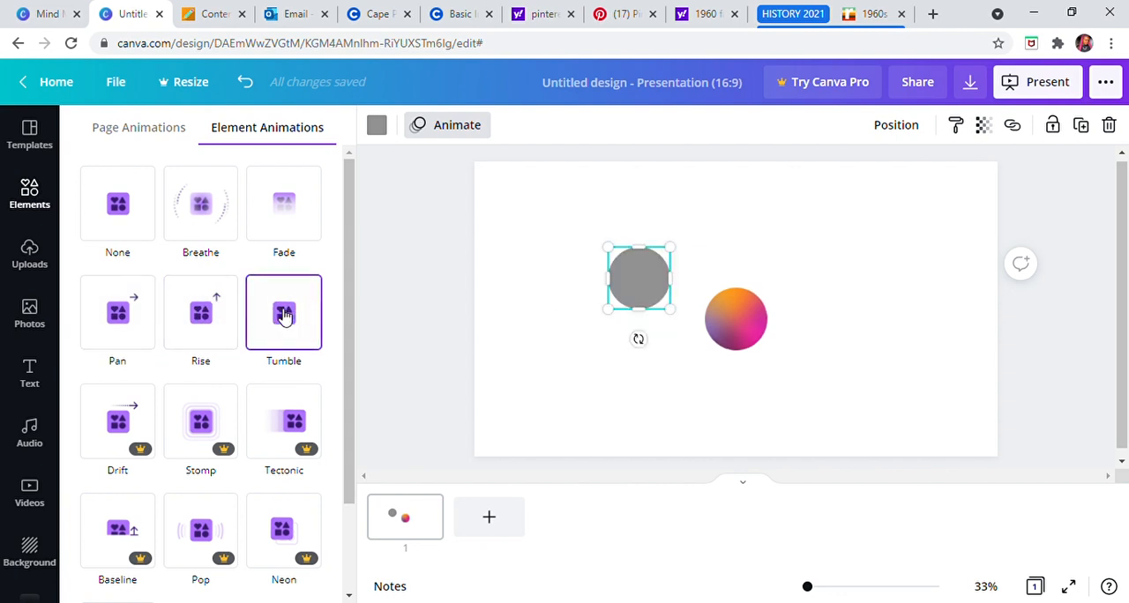
Step: Preview the Drift, Stomp, Tectonic, Baseline, Pop, Neon and Scrapbook element animations on the grey circle
{"action": "left_click", "coordinate": [171, 401]}
{"action": "left_click", "coordinate": [131, 423]}
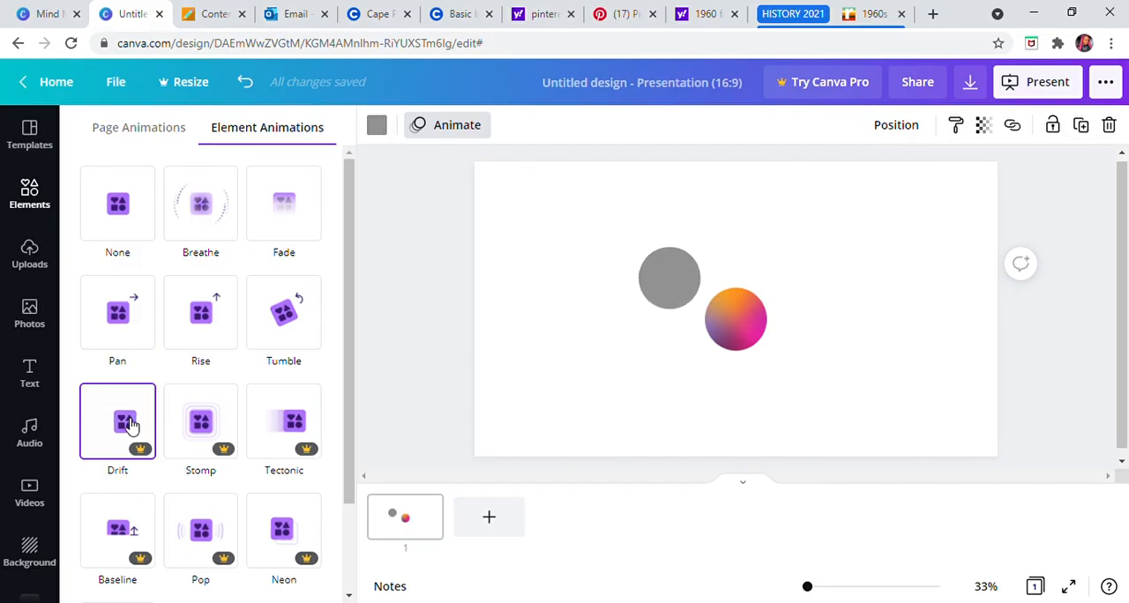
{"action": "left_click", "coordinate": [217, 422]}
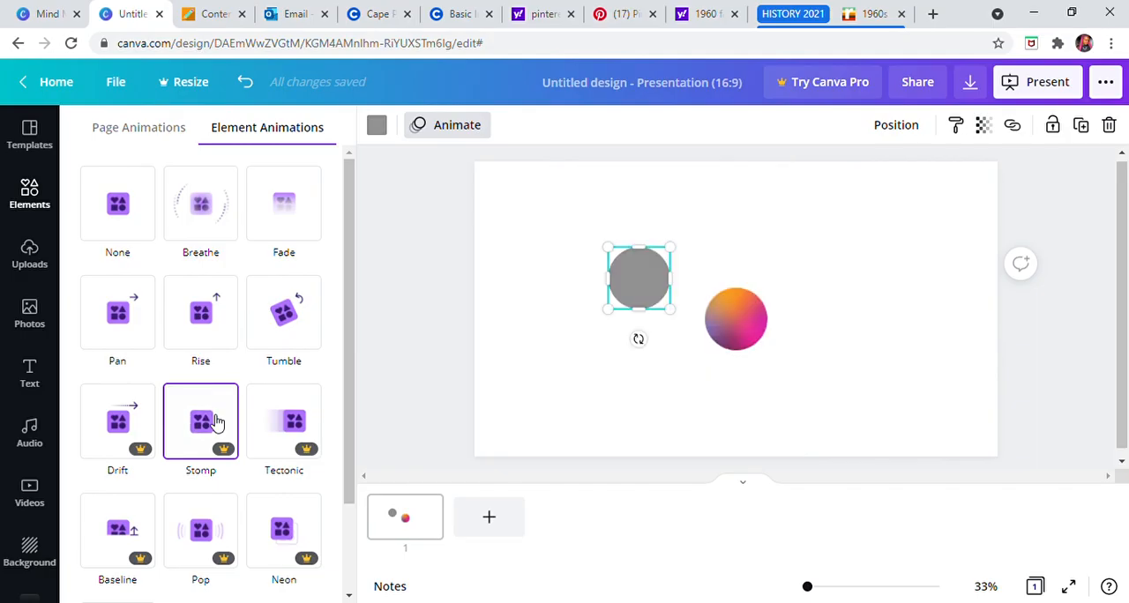
{"action": "left_click", "coordinate": [268, 425]}
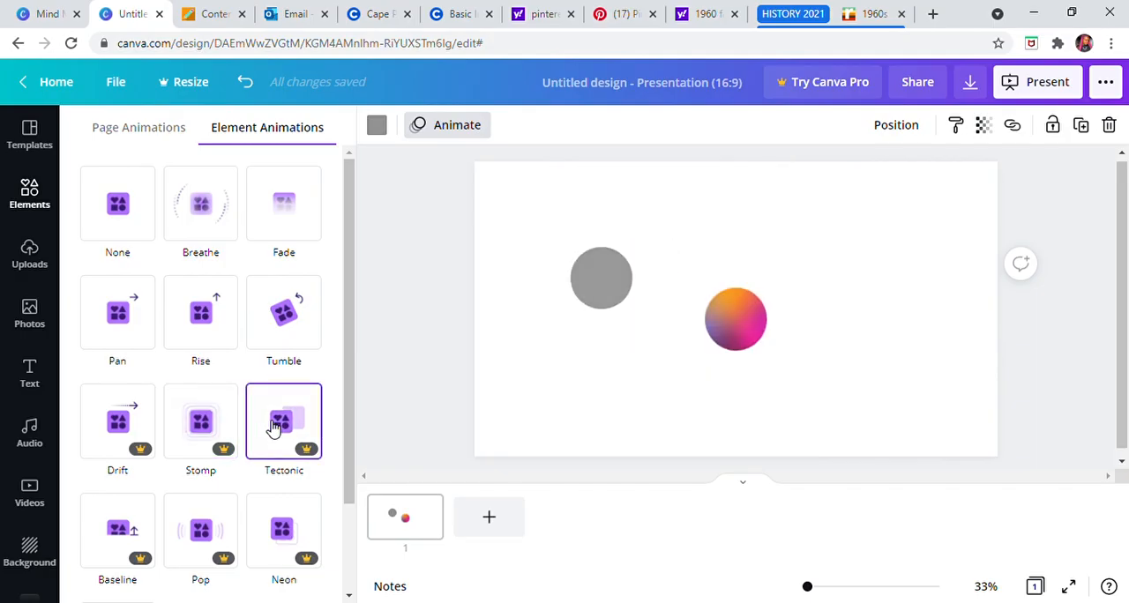
{"action": "scroll", "coordinate": [275, 427], "scroll_direction": "down", "scroll_amount": 2}
{"action": "left_click", "coordinate": [115, 445]}
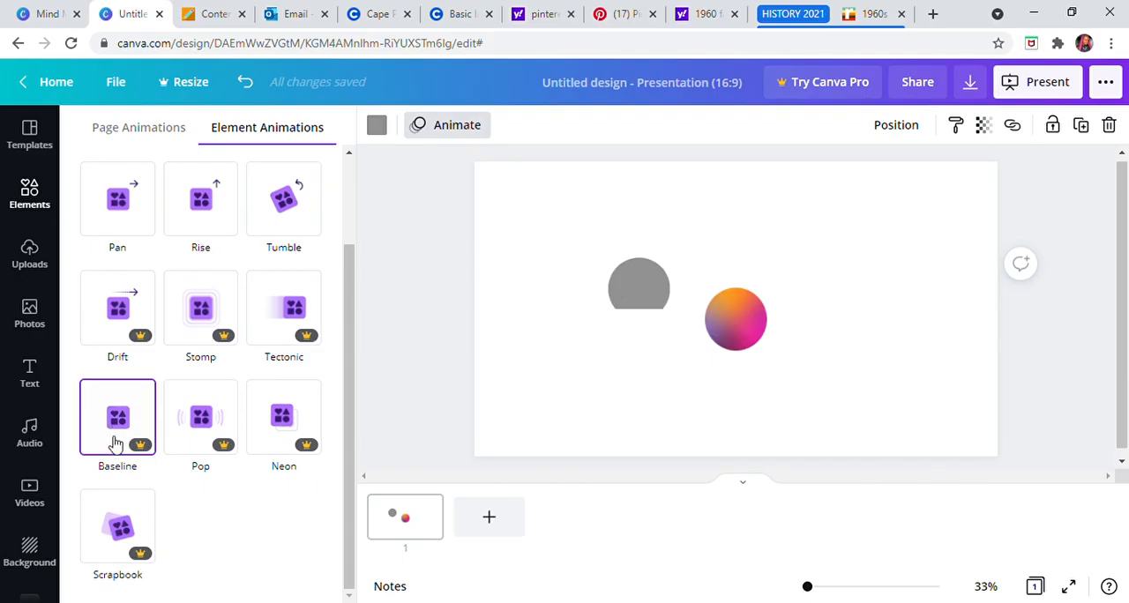
{"action": "left_click", "coordinate": [193, 425]}
{"action": "left_click", "coordinate": [298, 425]}
{"action": "left_click", "coordinate": [128, 540]}
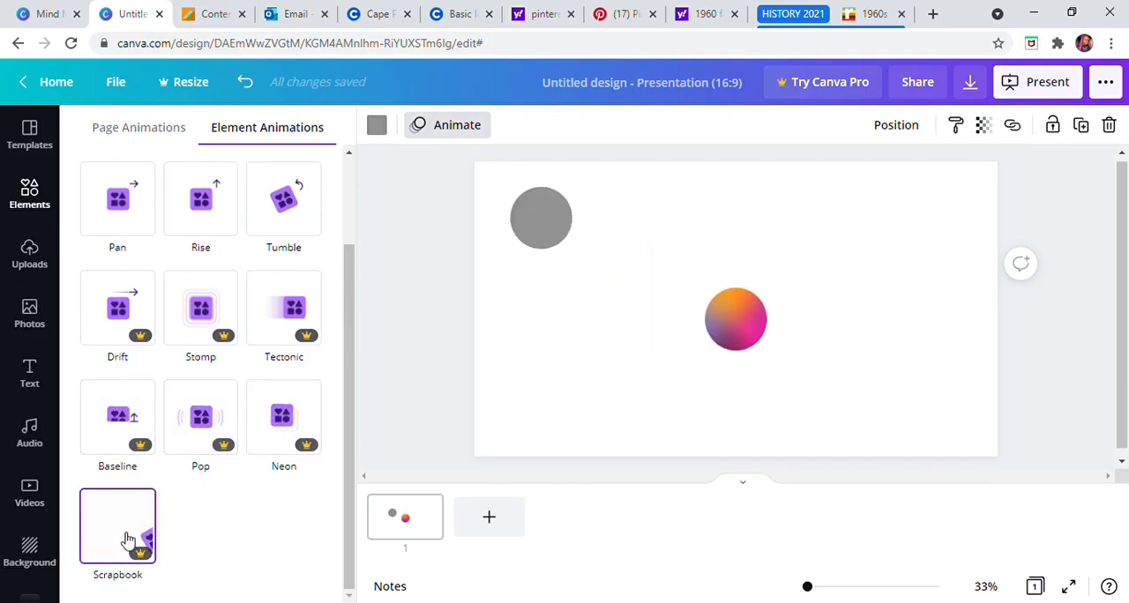
Step: Align the grey circle to the top of the page
{"action": "left_click", "coordinate": [896, 125]}
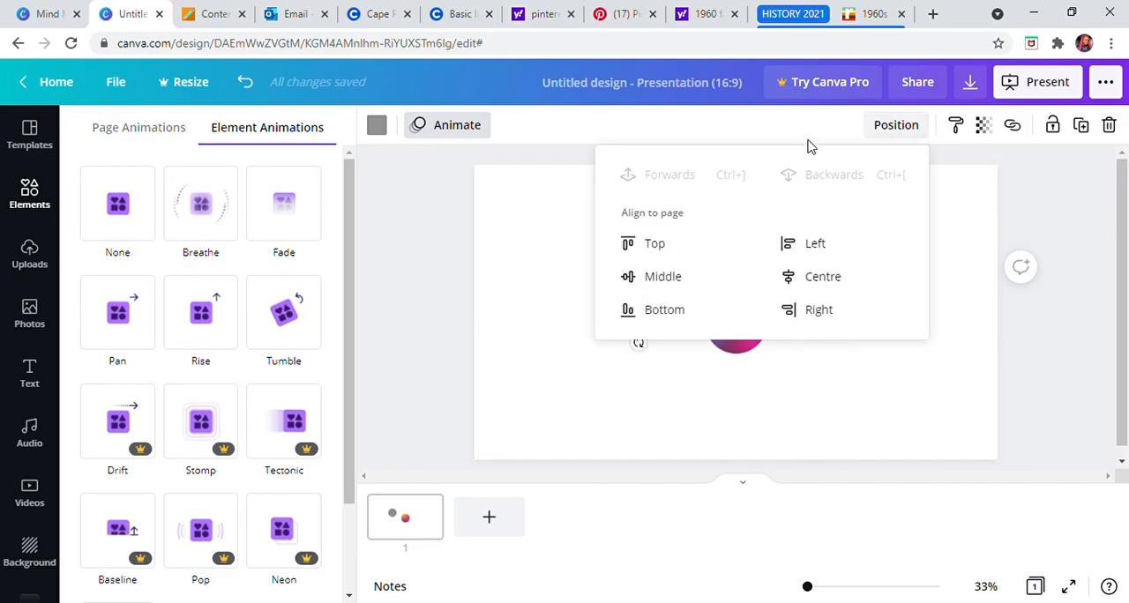
{"action": "left_click", "coordinate": [666, 246]}
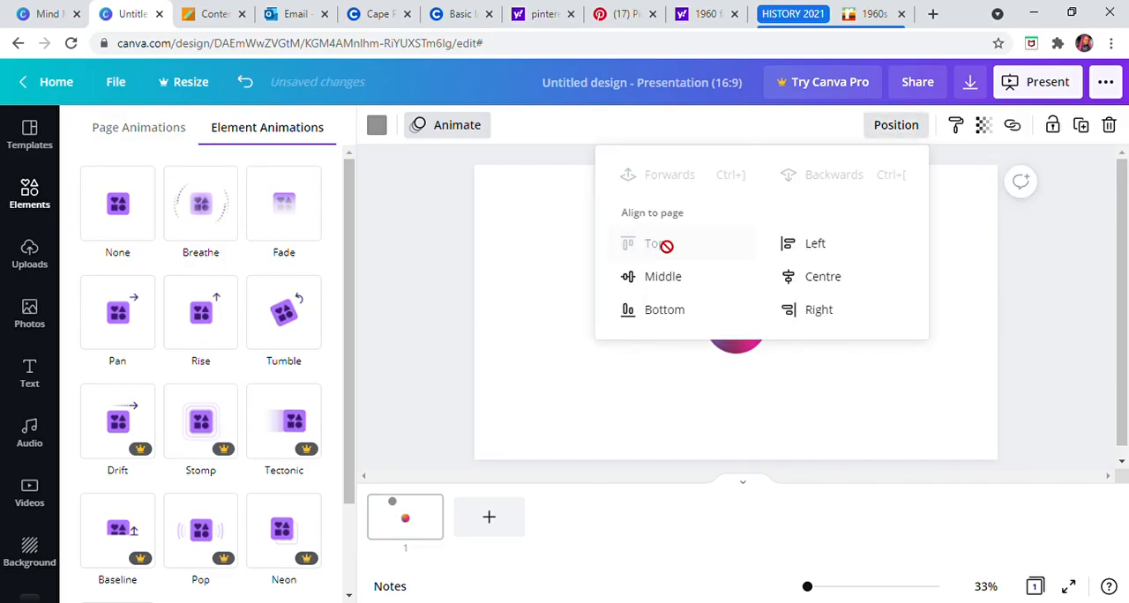
{"action": "left_click", "coordinate": [1043, 250]}
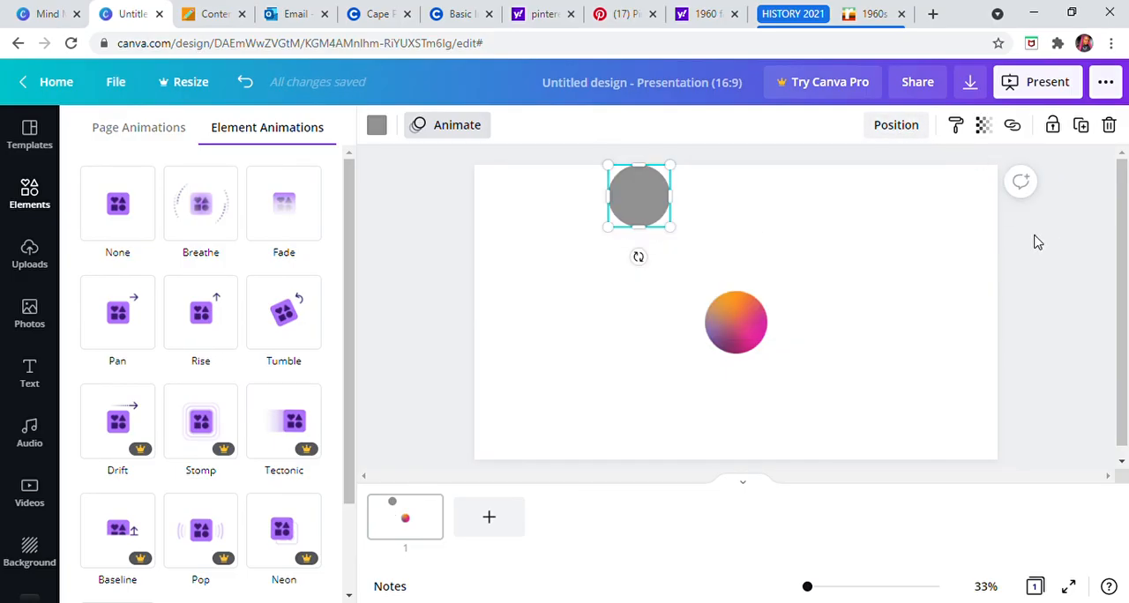
Step: Align the grey circle in turn to the page's left side, horizontal centre and vertical middle
{"action": "left_click", "coordinate": [893, 125]}
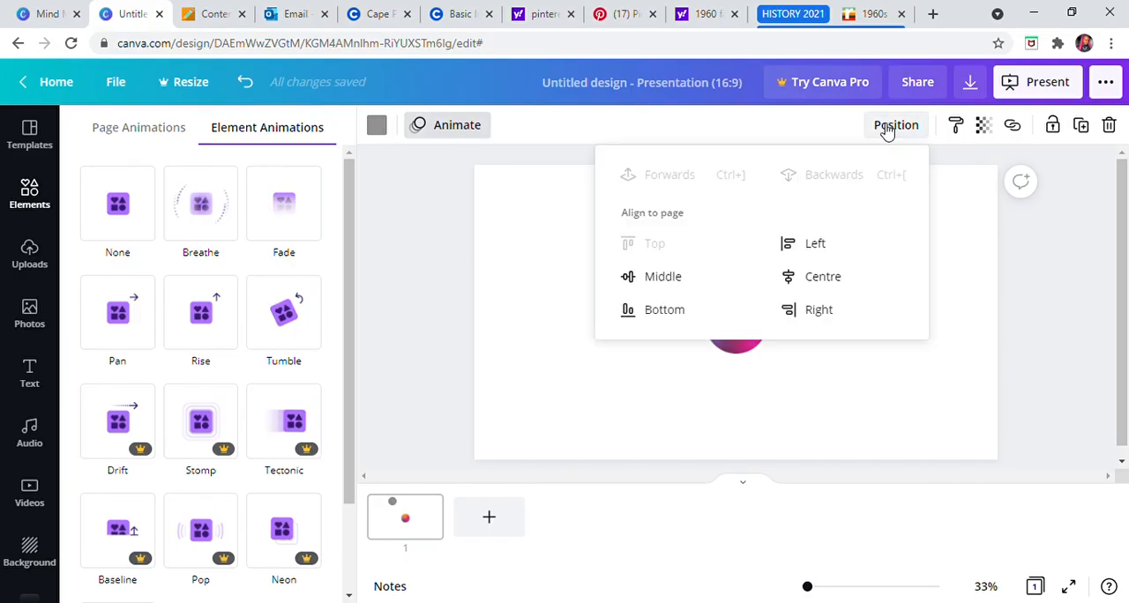
{"action": "left_click", "coordinate": [815, 244]}
{"action": "left_click", "coordinate": [823, 284]}
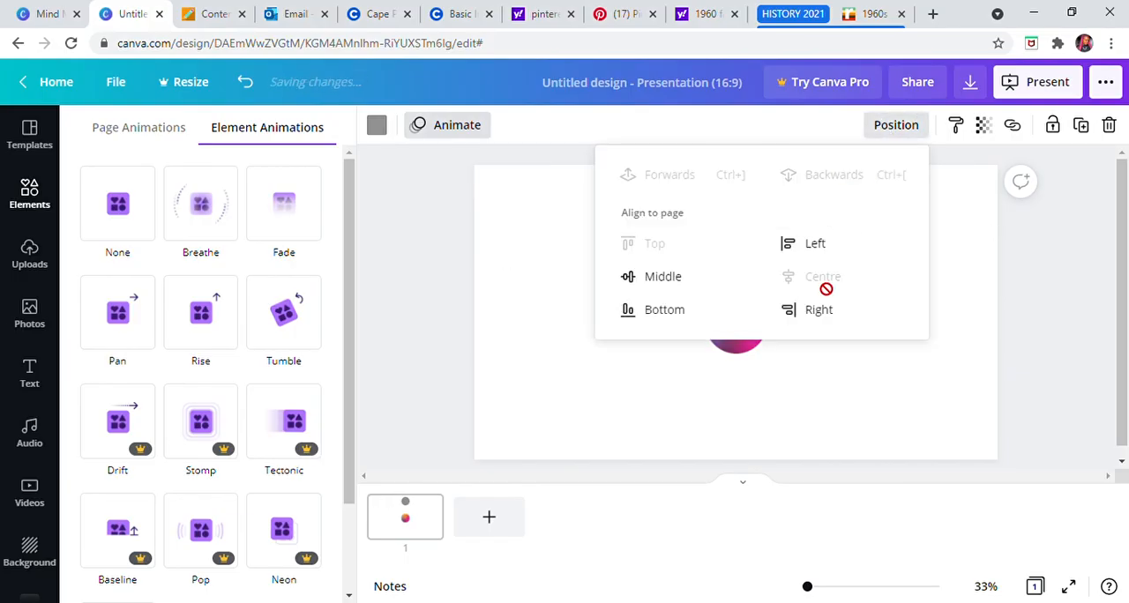
{"action": "left_click", "coordinate": [681, 293]}
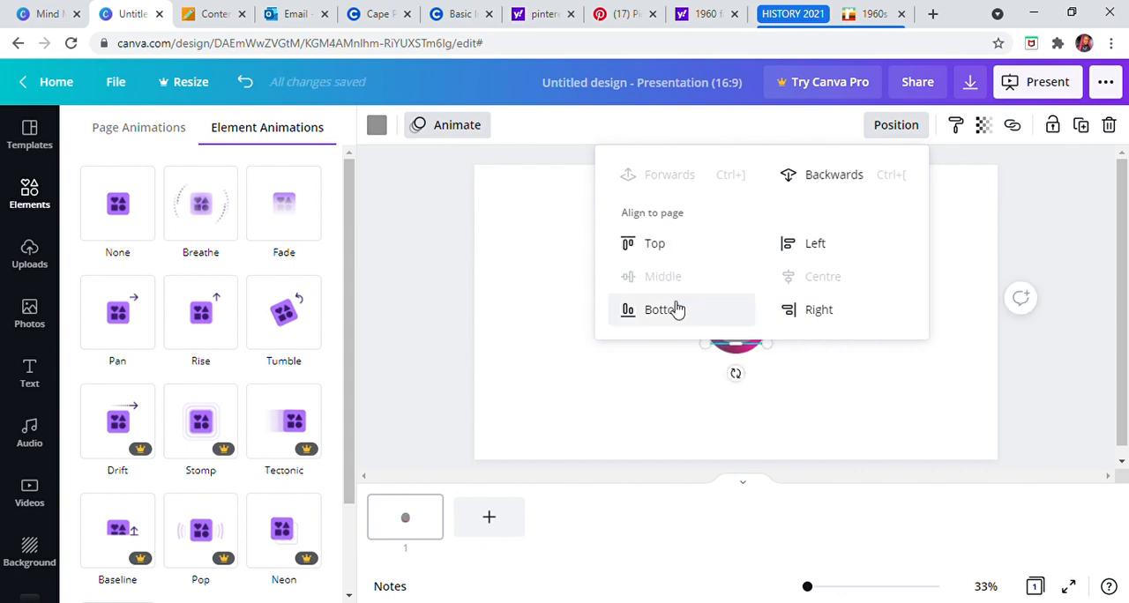
Step: Align the grey circle to the page's bottom and right edges, and move it above and left of the gradient circle
{"action": "left_click", "coordinate": [673, 313]}
{"action": "left_click", "coordinate": [815, 316]}
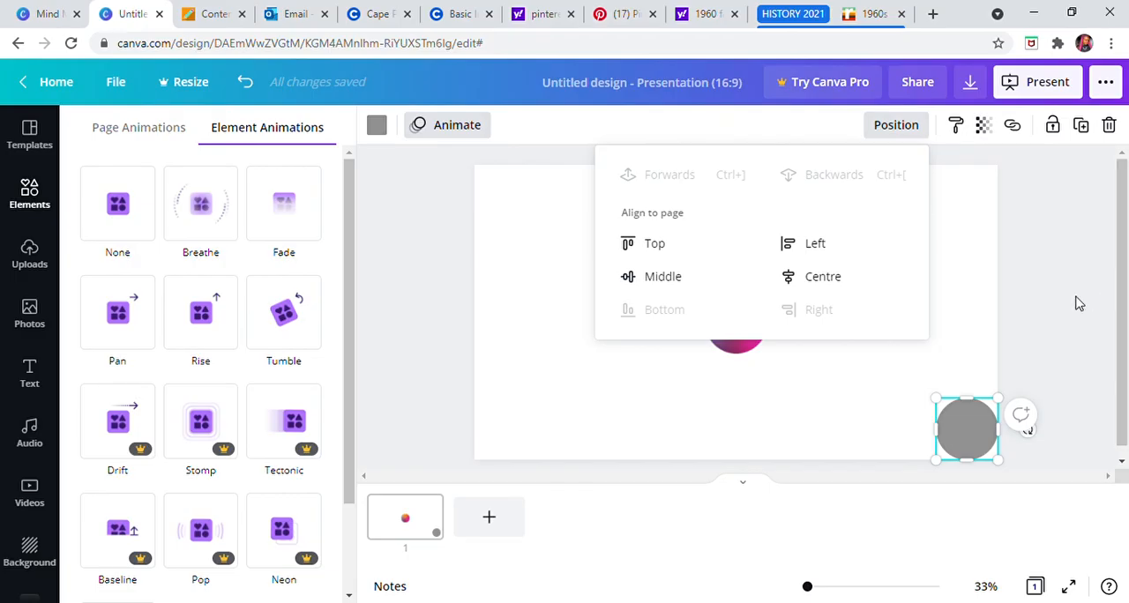
{"action": "left_click", "coordinate": [966, 429]}
{"action": "left_click_drag", "start_coordinate": [970, 432], "coordinate": [632, 267]}
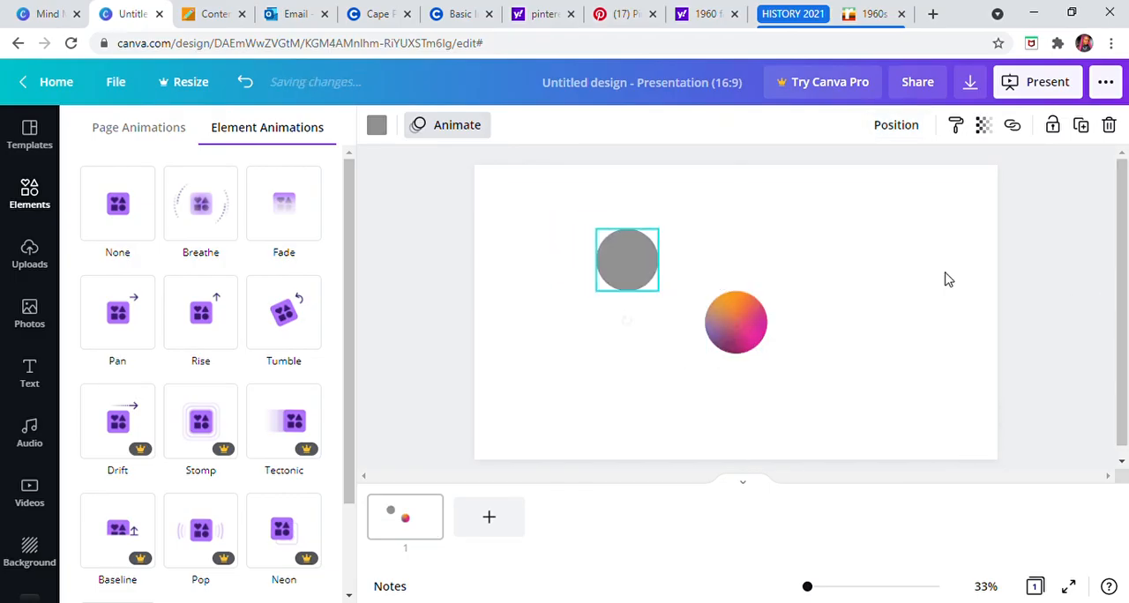
Step: Try copying the grey circle's style
{"action": "left_click", "coordinate": [955, 131]}
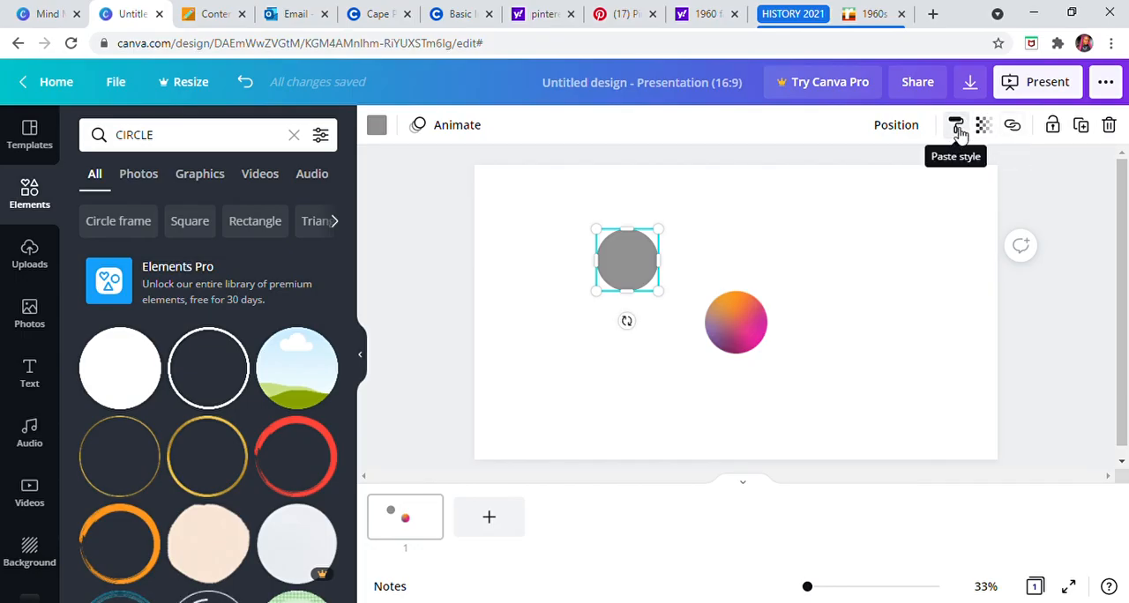
{"action": "left_click", "coordinate": [959, 131]}
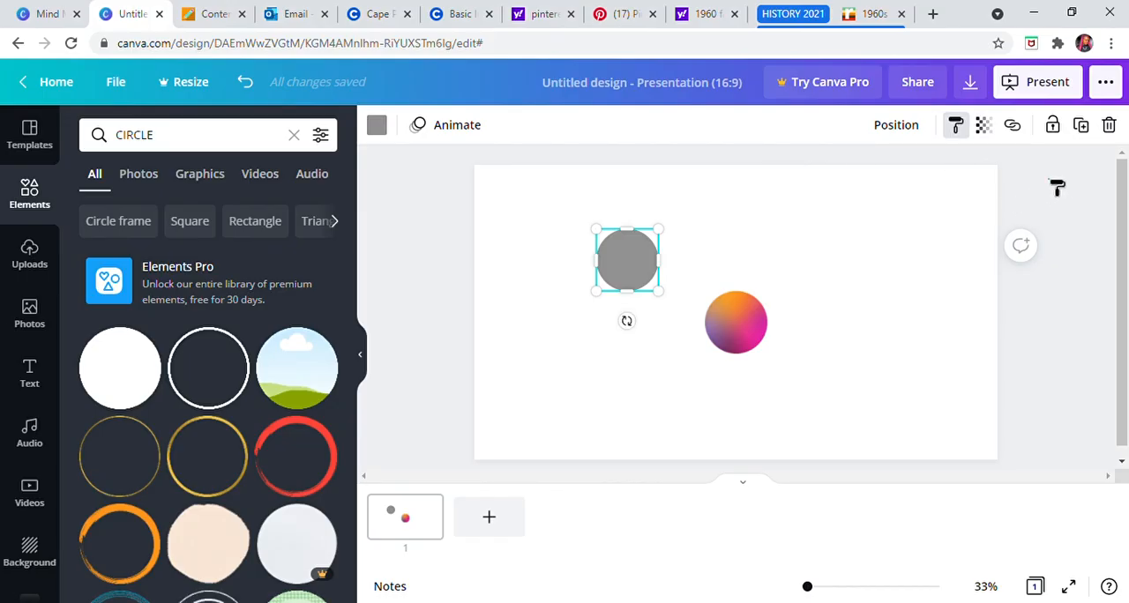
{"action": "left_click", "coordinate": [1058, 188]}
{"action": "left_click", "coordinate": [635, 260]}
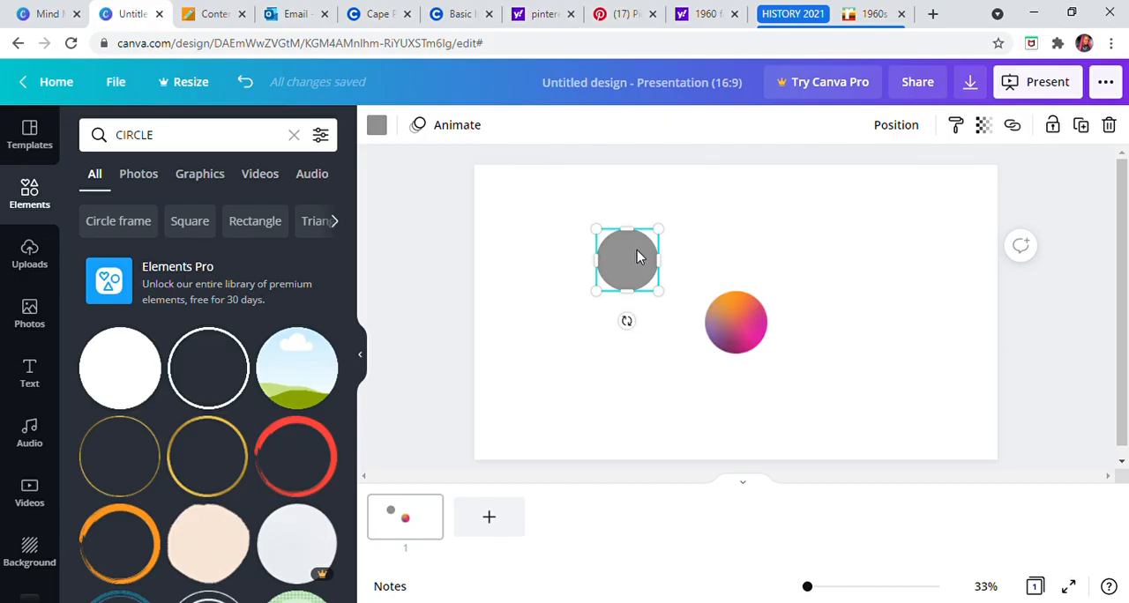
Step: Duplicate the grey circle and place the copy directly below the original
{"action": "left_click", "coordinate": [1083, 129]}
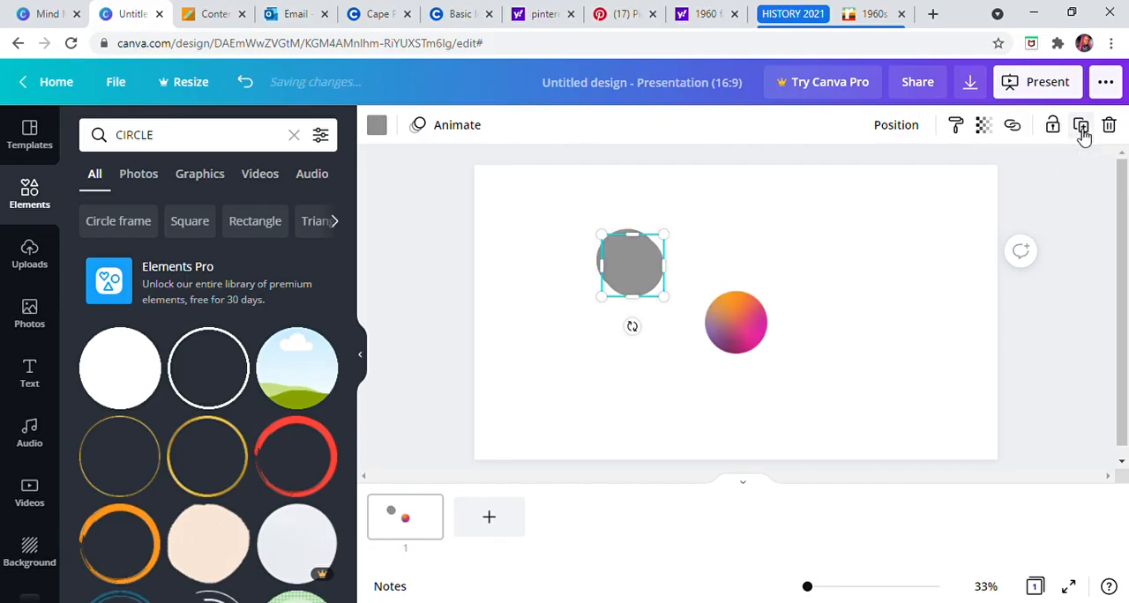
{"action": "left_click_drag", "start_coordinate": [632, 274], "coordinate": [641, 366]}
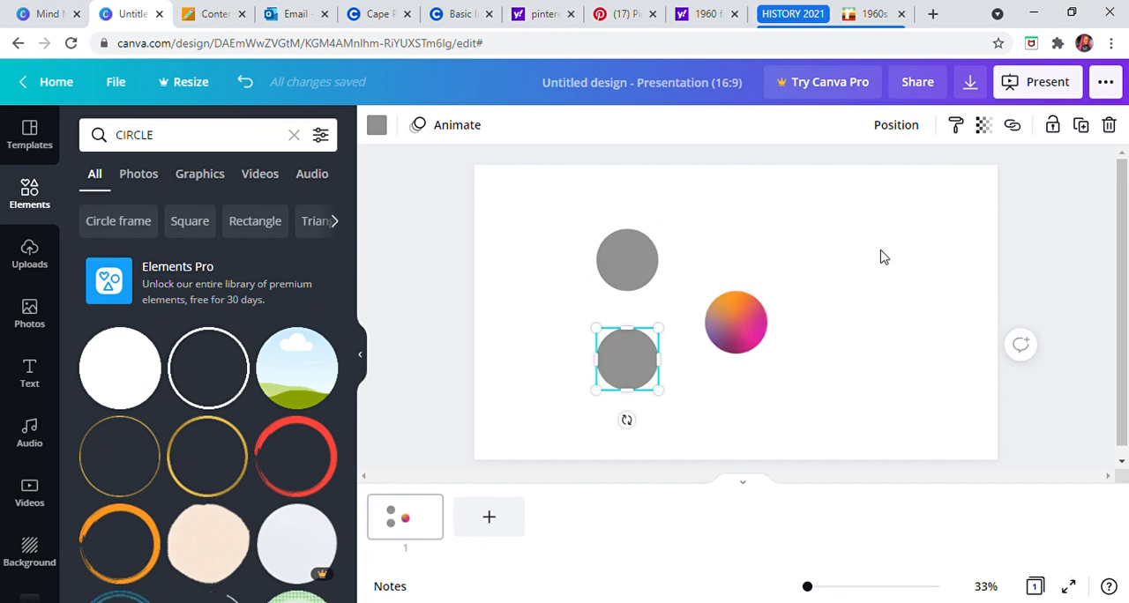
{"action": "left_click", "coordinate": [1062, 178]}
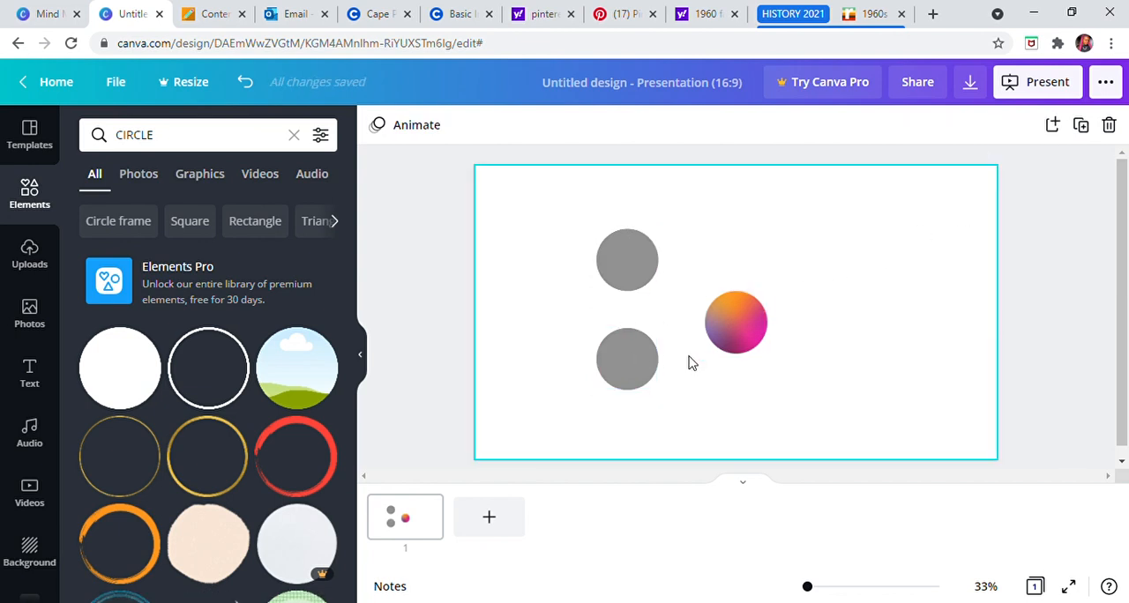
Step: Undo the placement and the duplication of the grey circle
{"action": "left_click", "coordinate": [622, 255]}
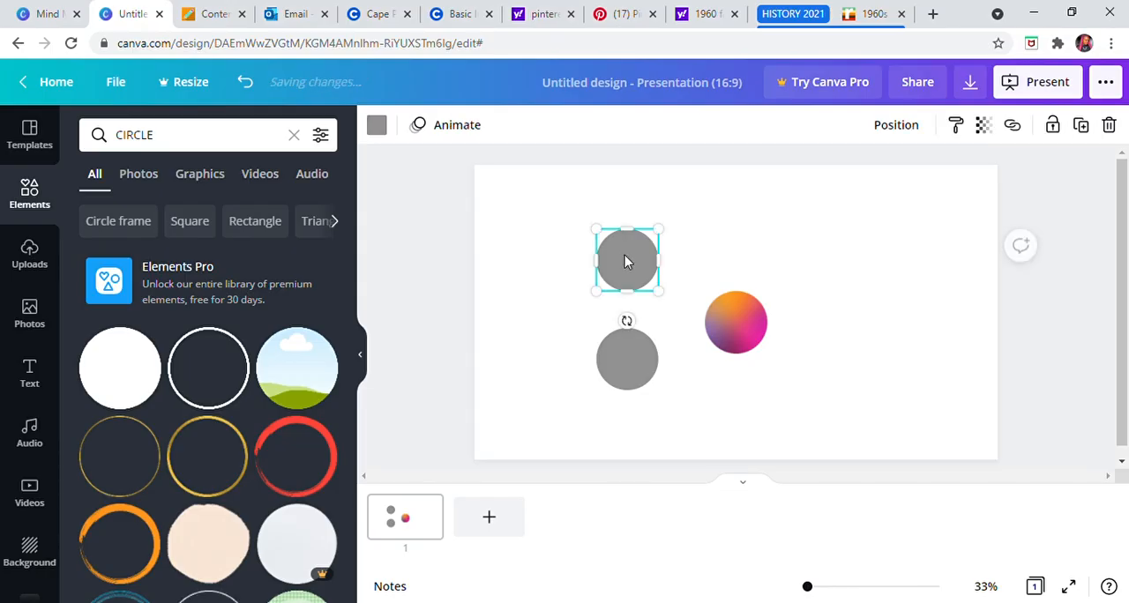
{"action": "left_click", "coordinate": [251, 82]}
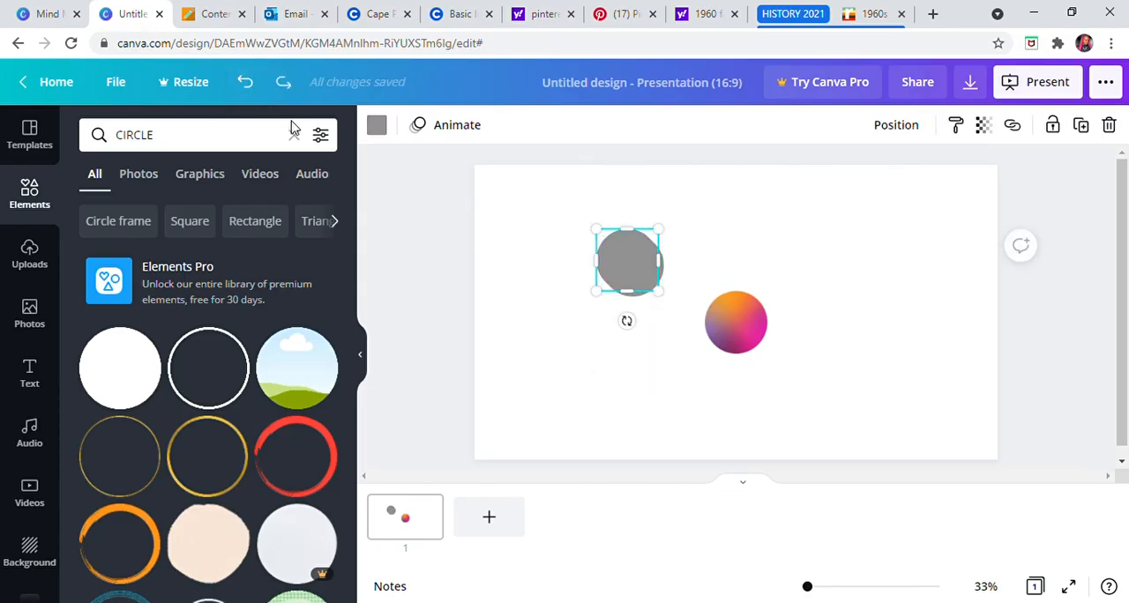
{"action": "left_click", "coordinate": [251, 85]}
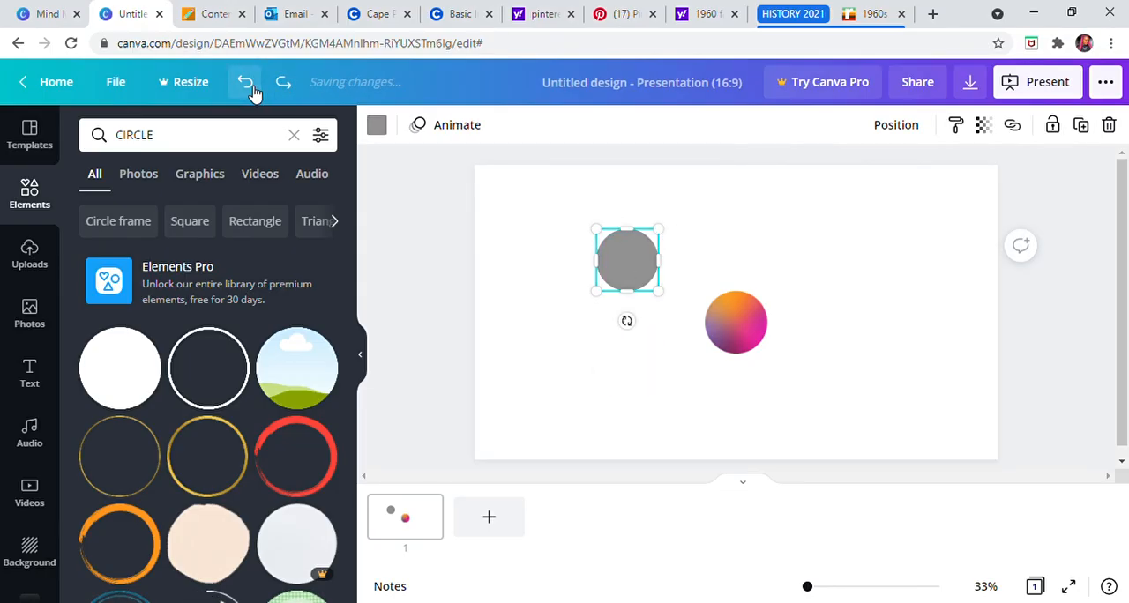
{"action": "left_click", "coordinate": [592, 246]}
Step: Try the purple, blue and light green default colours on the grey circle
{"action": "left_click", "coordinate": [623, 268]}
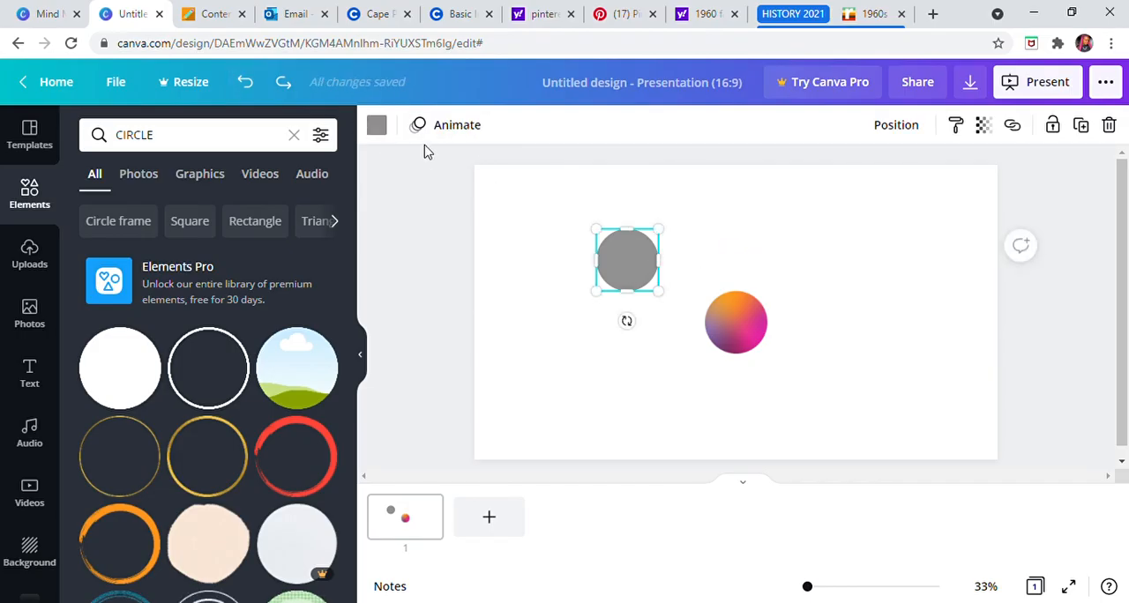
{"action": "left_click", "coordinate": [377, 126]}
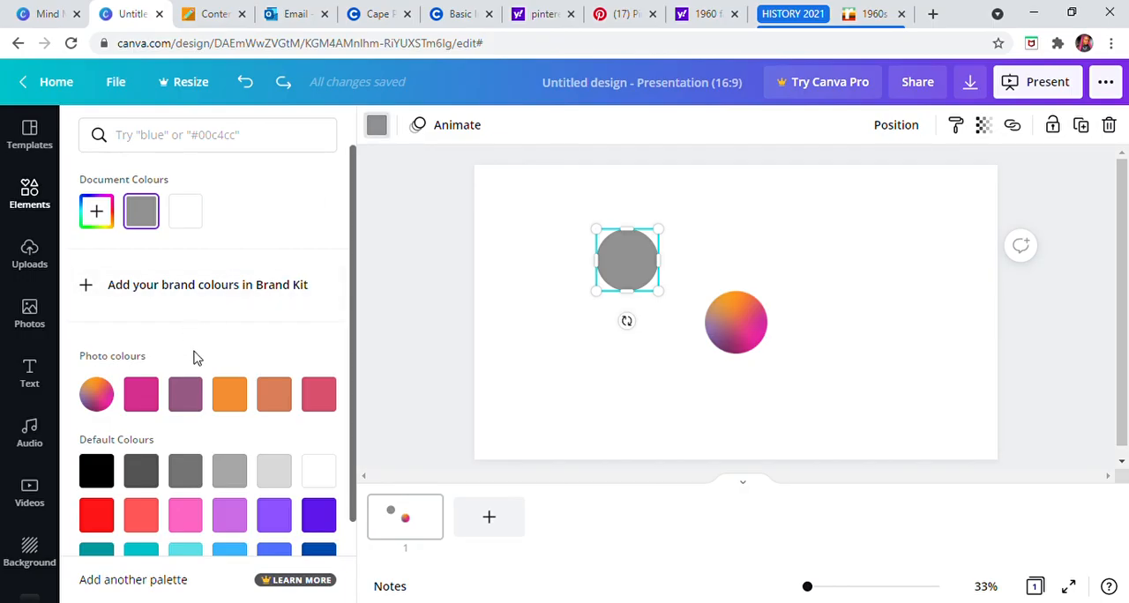
{"action": "scroll", "coordinate": [198, 353], "scroll_direction": "down", "scroll_amount": 2}
{"action": "left_click", "coordinate": [246, 429]}
{"action": "left_click", "coordinate": [281, 422]}
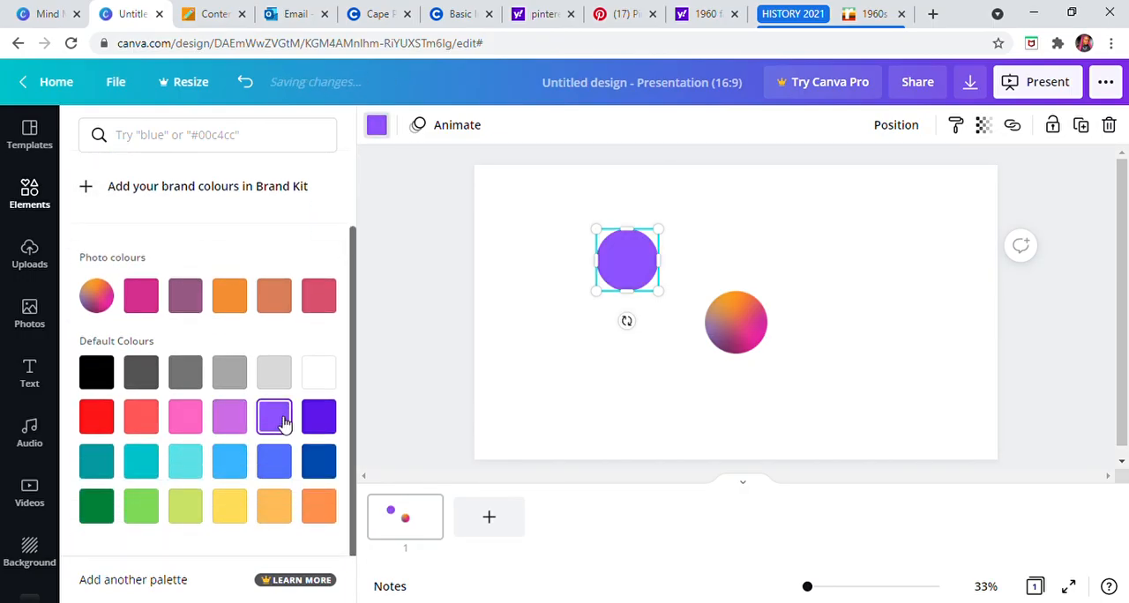
{"action": "left_click", "coordinate": [325, 425]}
{"action": "left_click", "coordinate": [319, 459]}
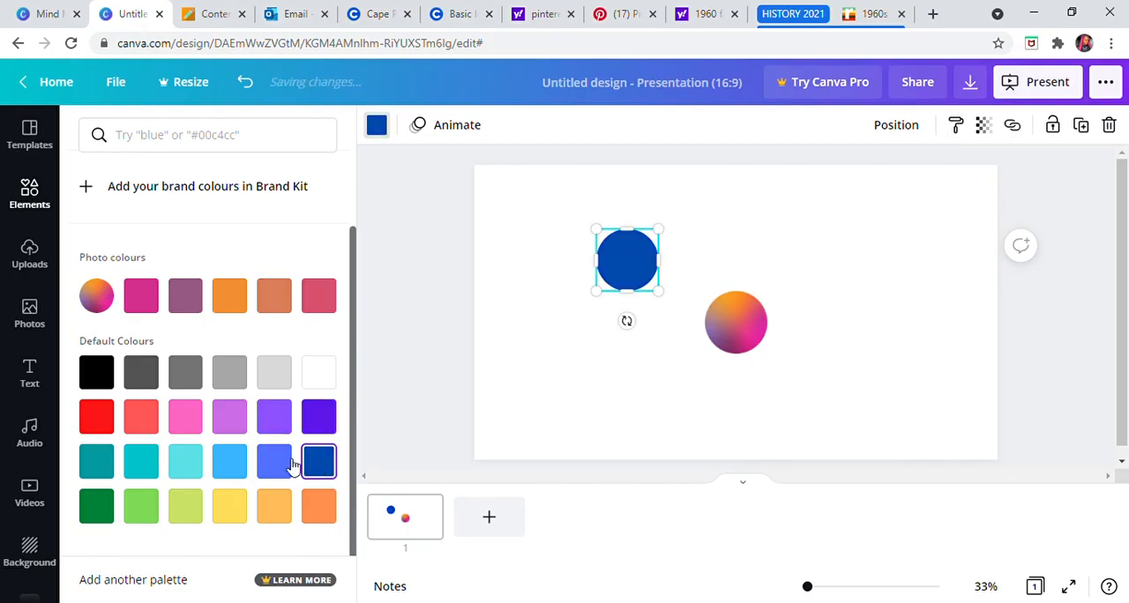
{"action": "left_click", "coordinate": [268, 461]}
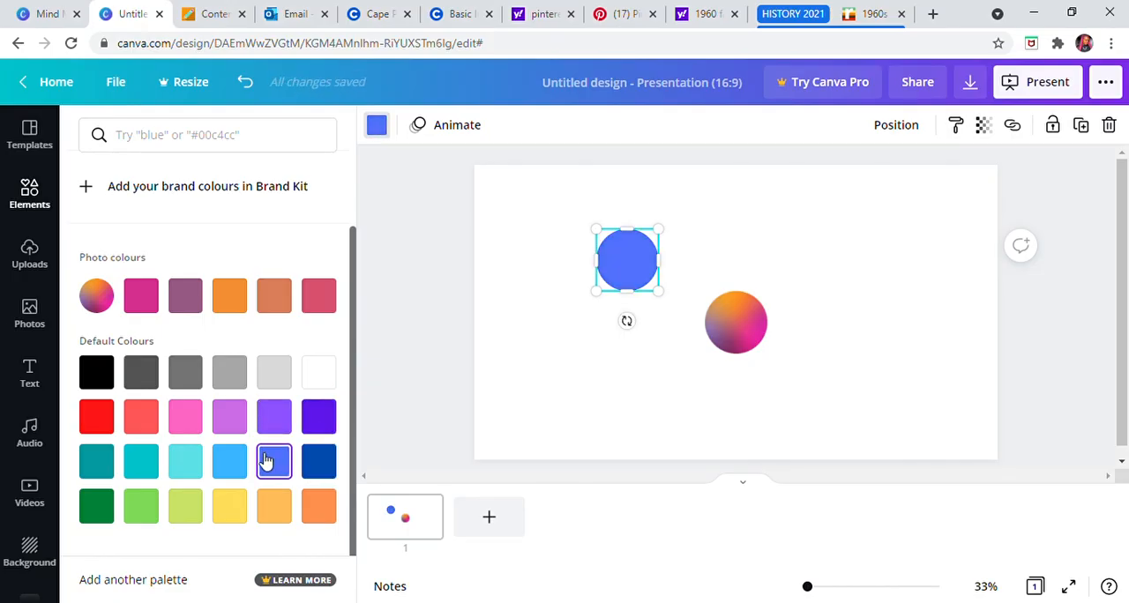
{"action": "left_click", "coordinate": [141, 508]}
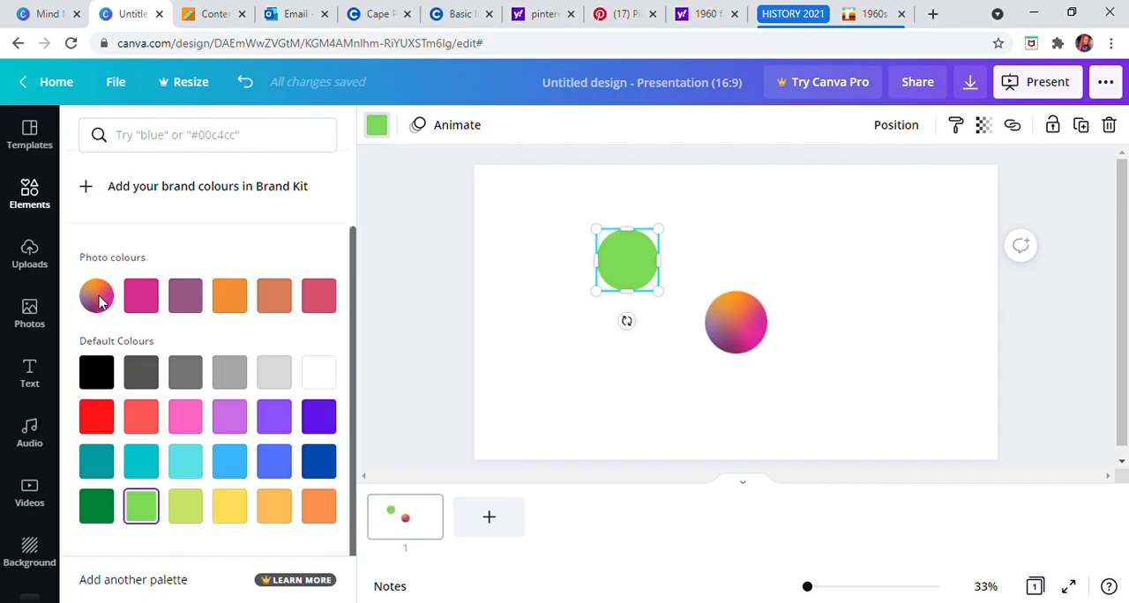
Step: Try the pink, orange, red and terracotta photo colours on the circle and settle on purple #975a84
{"action": "left_click", "coordinate": [141, 296]}
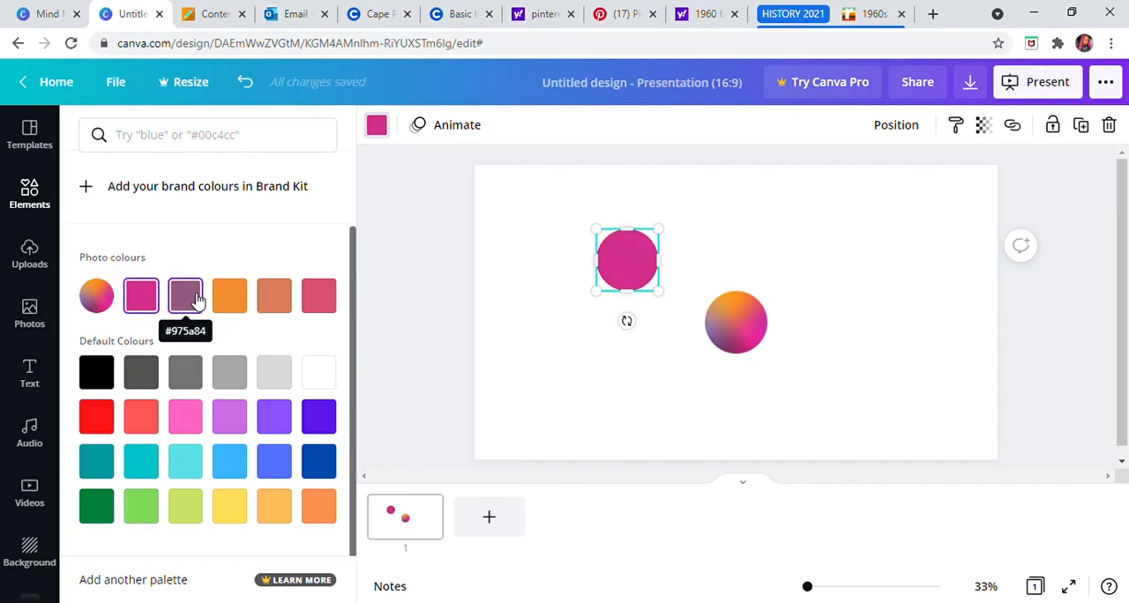
{"action": "left_click", "coordinate": [228, 300]}
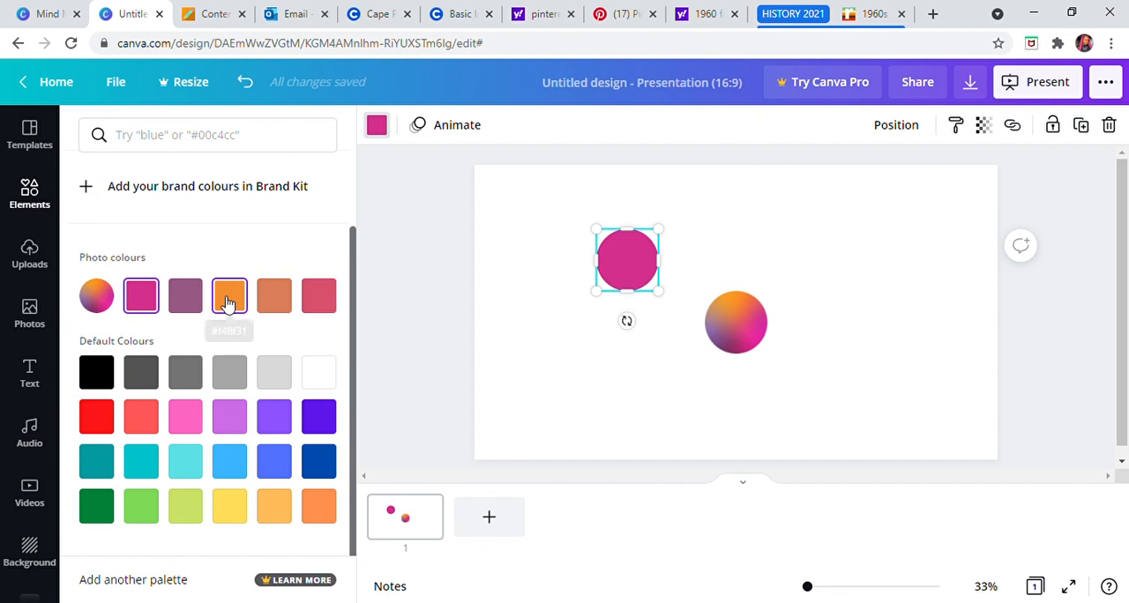
{"action": "left_click", "coordinate": [313, 299]}
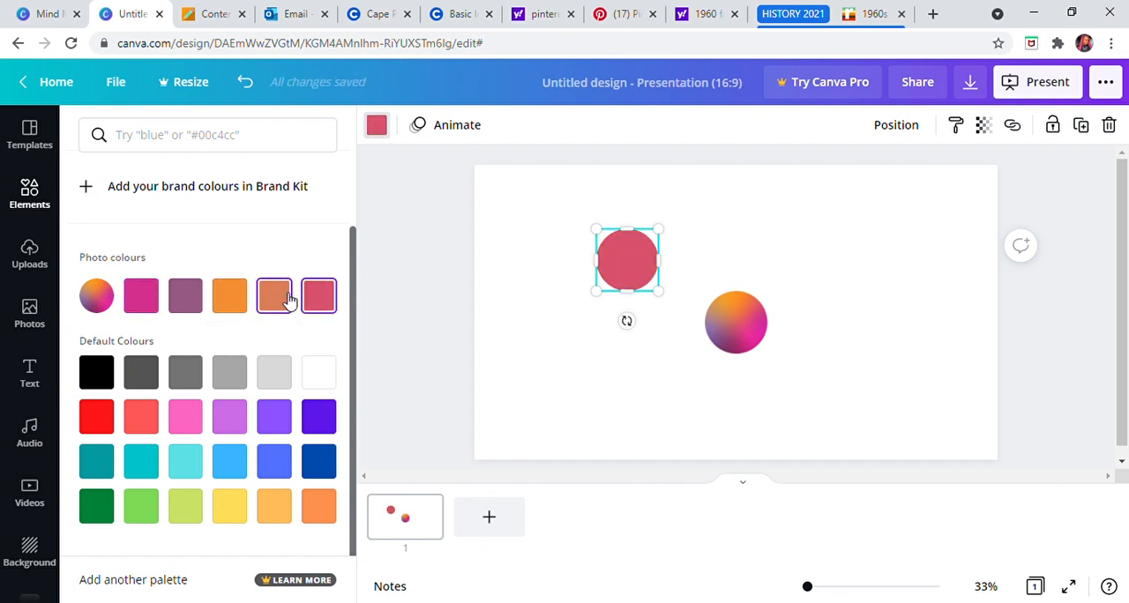
{"action": "left_click", "coordinate": [288, 301]}
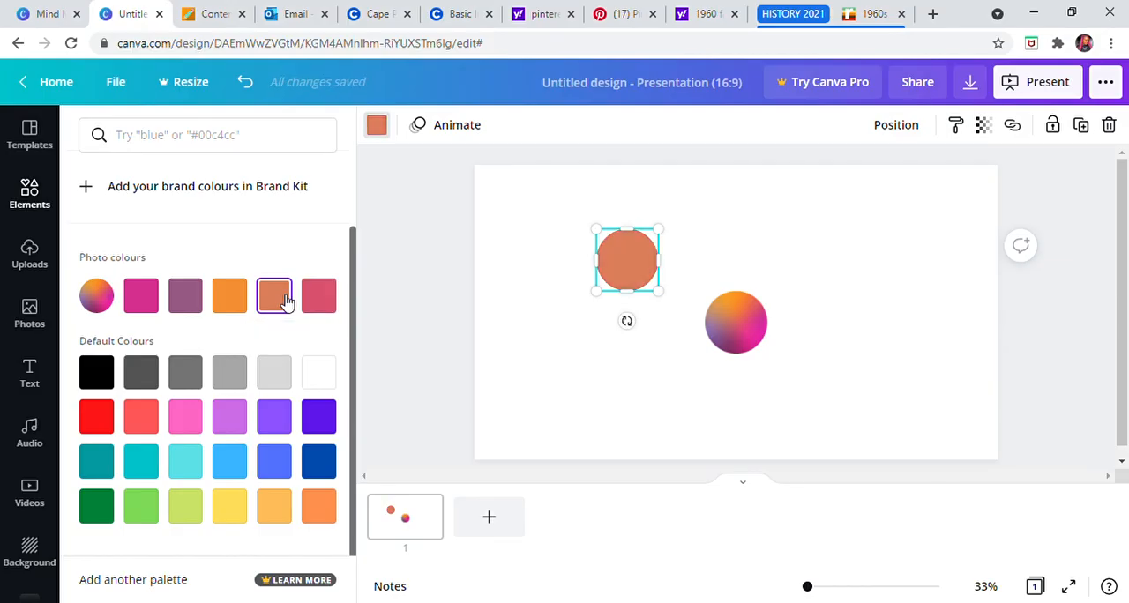
{"action": "left_click", "coordinate": [192, 301]}
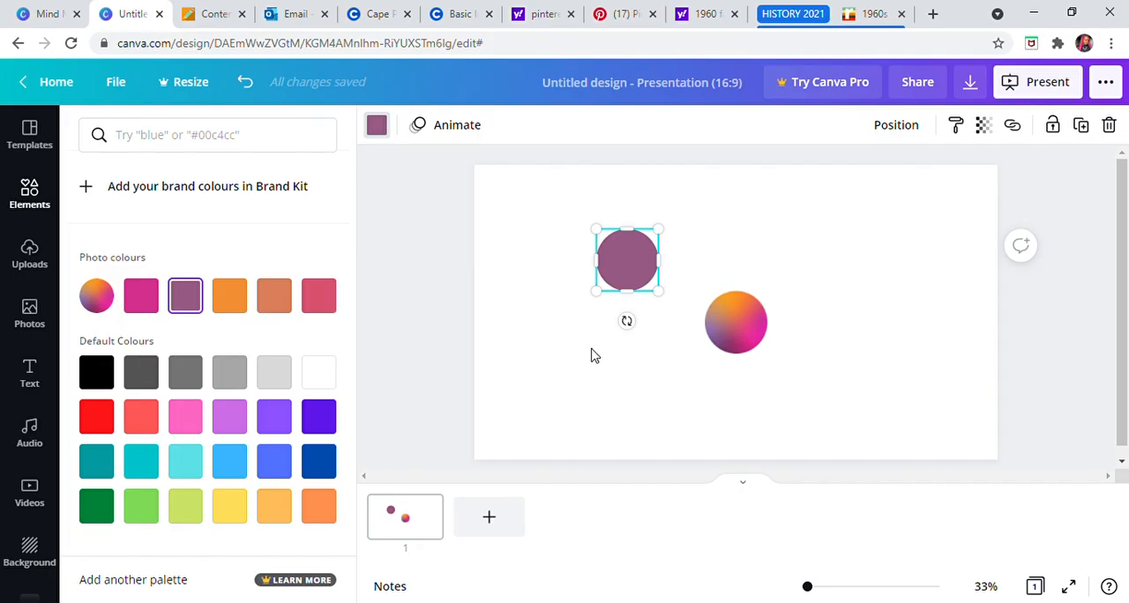
{"action": "left_click", "coordinate": [632, 266]}
{"action": "left_click", "coordinate": [692, 234]}
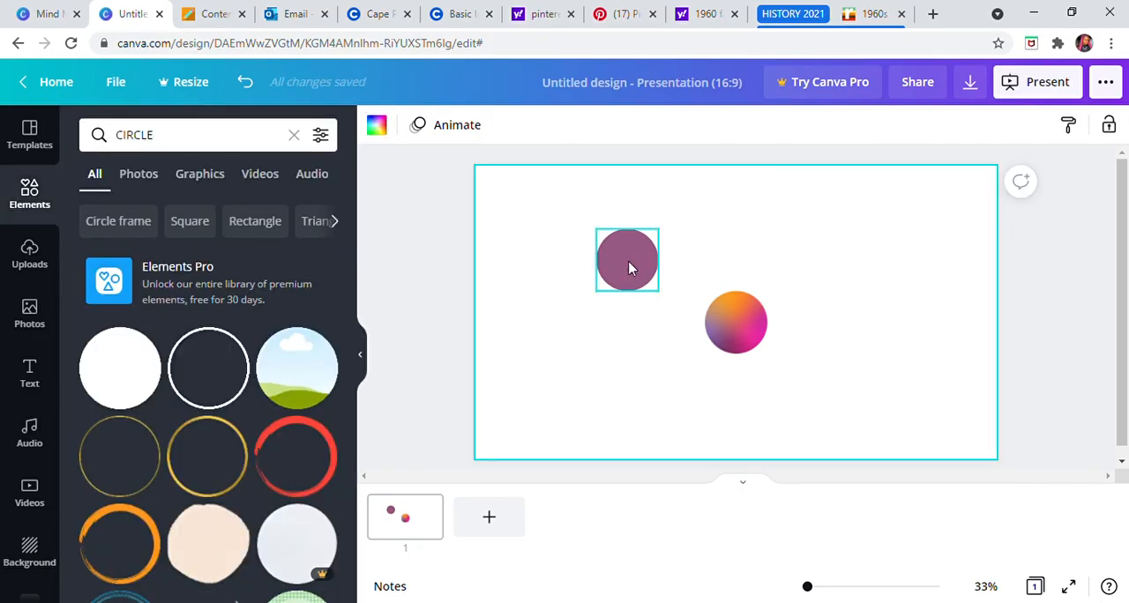
Step: Duplicate the purple circle three times and place the copies so the four circles surround the gradient circle
{"action": "left_click", "coordinate": [629, 268]}
{"action": "left_click_drag", "start_coordinate": [640, 273], "coordinate": [632, 397]}
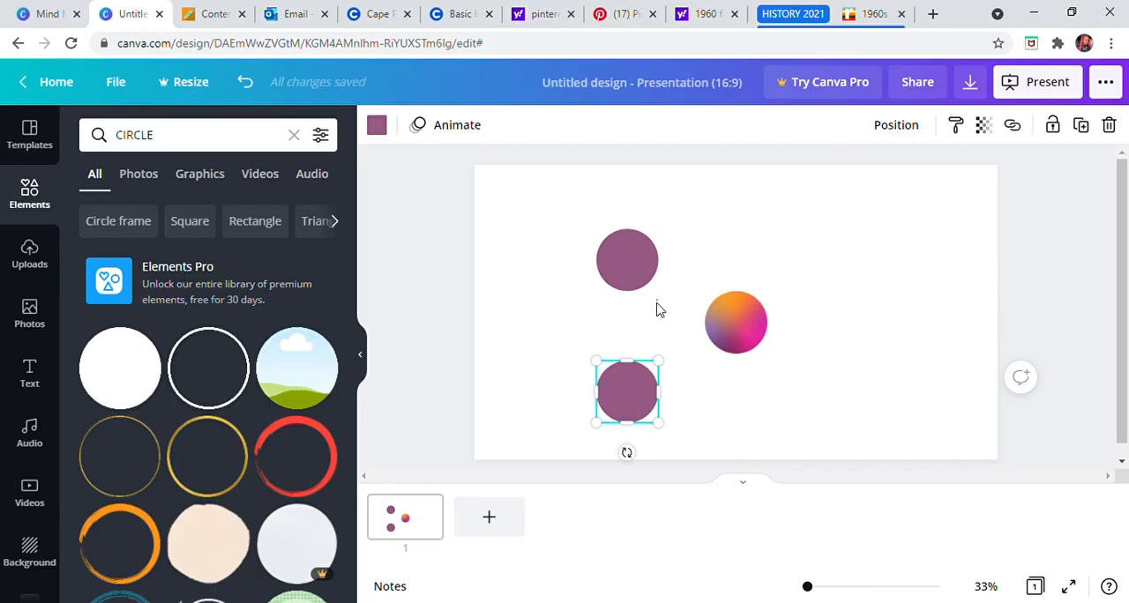
{"action": "left_click_drag", "start_coordinate": [635, 394], "coordinate": [831, 402]}
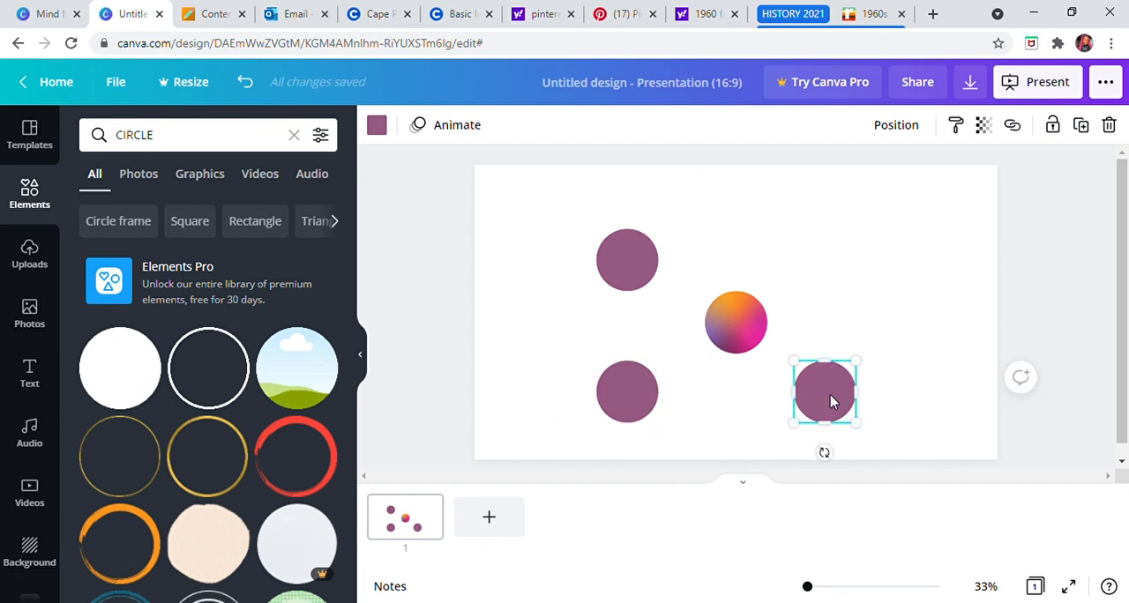
{"action": "left_click", "coordinate": [1082, 126]}
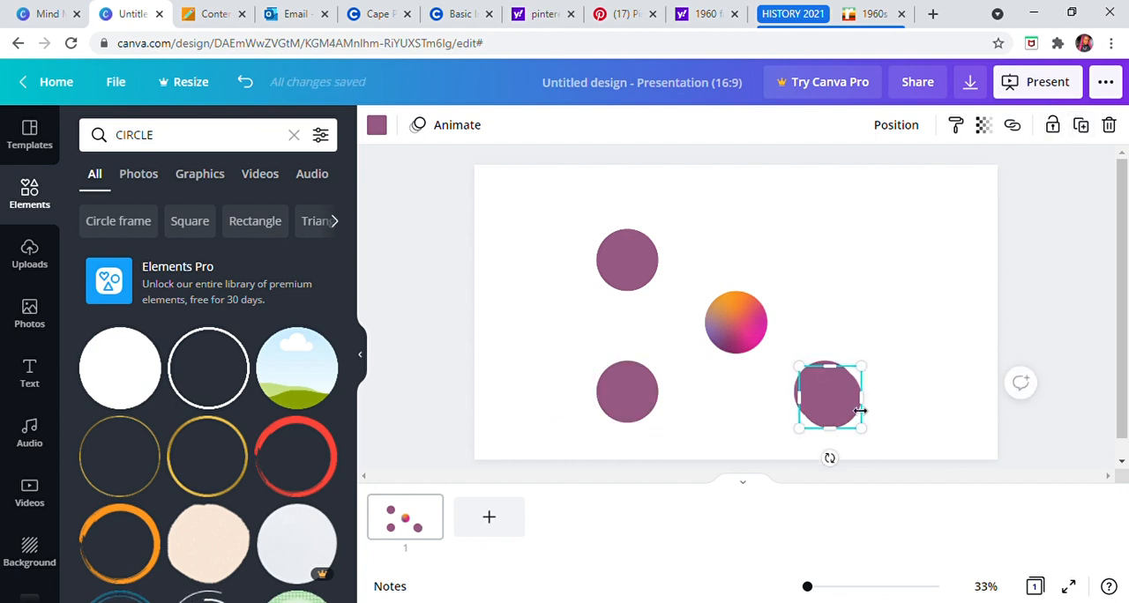
{"action": "left_click_drag", "start_coordinate": [838, 412], "coordinate": [837, 274]}
{"action": "left_click", "coordinate": [1062, 338]}
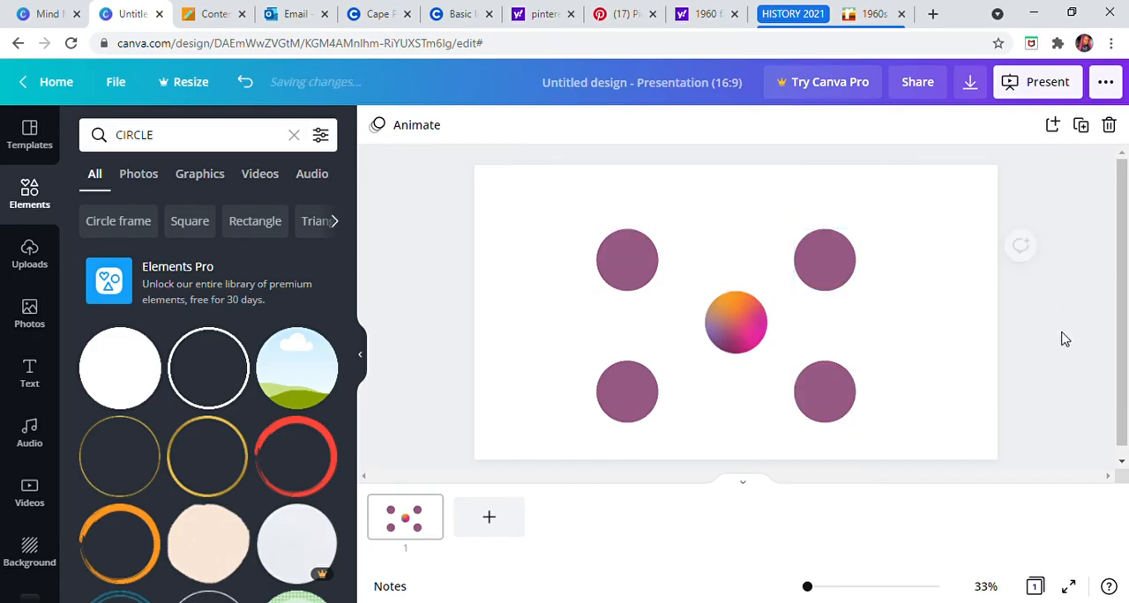
Step: Move the four purple circles inward around the gradient circle, keeping them aligned in rows and columns
{"action": "left_click_drag", "start_coordinate": [642, 402], "coordinate": [655, 401]}
{"action": "left_click", "coordinate": [816, 389]}
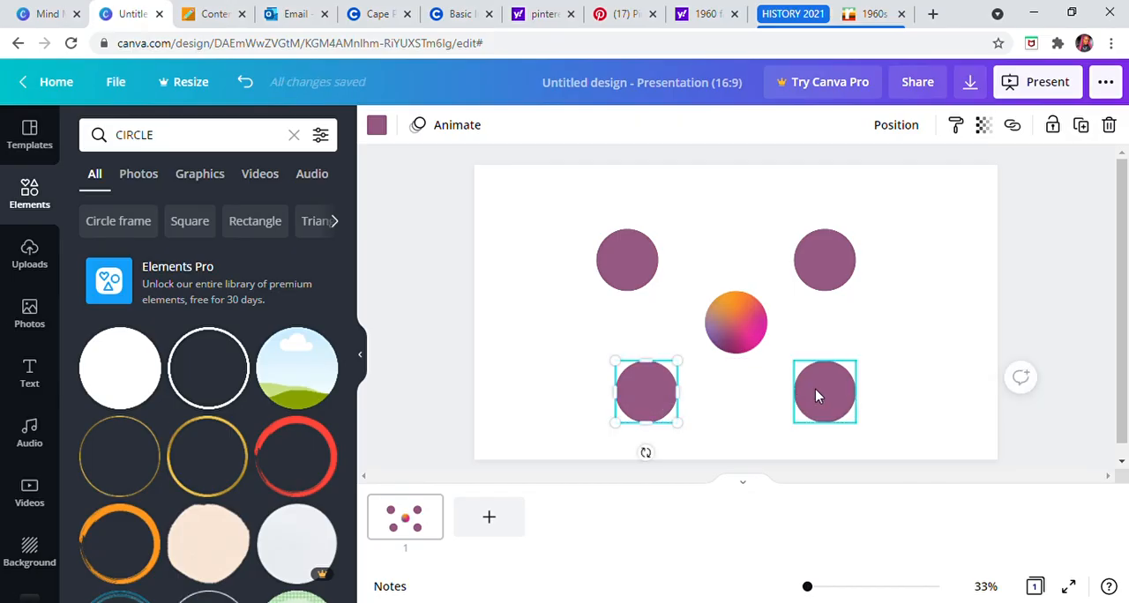
{"action": "left_click_drag", "start_coordinate": [814, 396], "coordinate": [809, 396]}
{"action": "left_click_drag", "start_coordinate": [668, 398], "coordinate": [681, 402]}
{"action": "left_click_drag", "start_coordinate": [623, 263], "coordinate": [655, 270]}
{"action": "left_click_drag", "start_coordinate": [821, 262], "coordinate": [819, 281]}
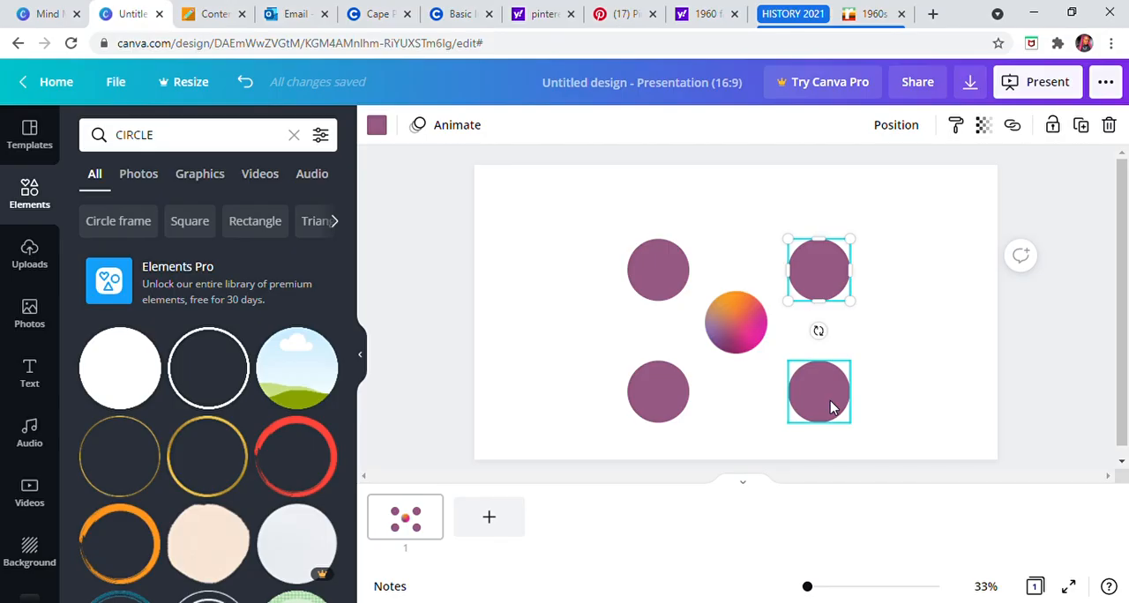
{"action": "left_click", "coordinate": [901, 294]}
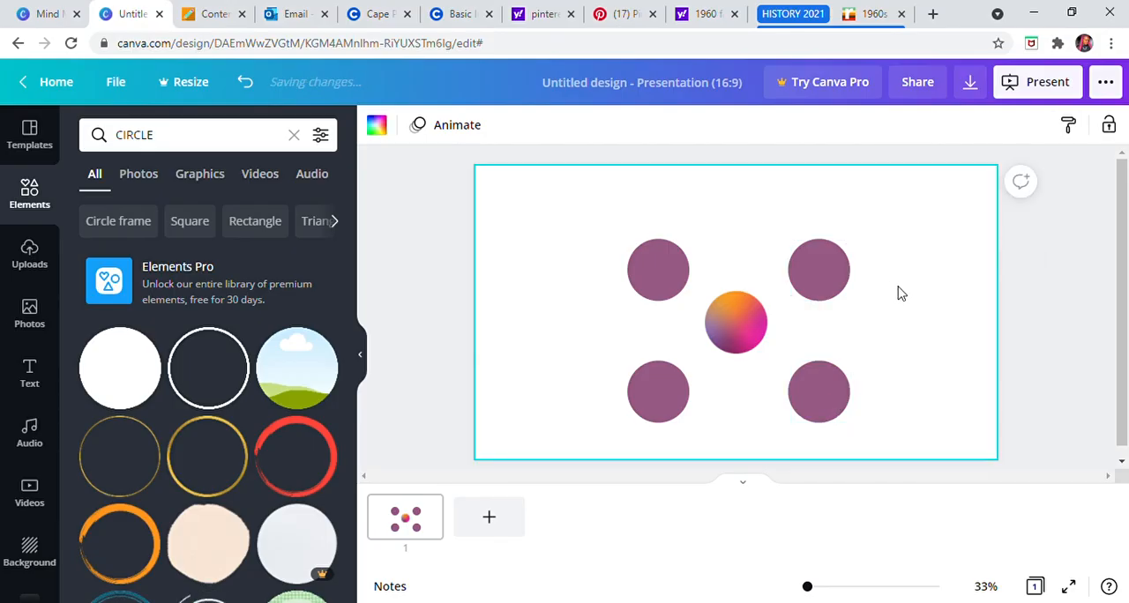
Step: Move the lower-left circle and both right-hand circles closer to the gradient circle, keeping the right-hand pair vertically aligned
{"action": "left_click", "coordinate": [664, 269]}
{"action": "left_click", "coordinate": [645, 409]}
{"action": "left_click_drag", "start_coordinate": [646, 409], "coordinate": [692, 382]}
{"action": "left_click", "coordinate": [810, 279]}
{"action": "left_click_drag", "start_coordinate": [805, 274], "coordinate": [811, 277]}
{"action": "left_click_drag", "start_coordinate": [829, 395], "coordinate": [816, 395]}
{"action": "left_click_drag", "start_coordinate": [815, 299], "coordinate": [813, 293]}
{"action": "left_click_drag", "start_coordinate": [816, 426], "coordinate": [819, 405]}
Step: Move both left-hand purple circles so their right edges line up with the gradient circle's left edge
{"action": "left_click_drag", "start_coordinate": [649, 404], "coordinate": [675, 385]}
{"action": "left_click", "coordinate": [646, 261]}
{"action": "left_click_drag", "start_coordinate": [646, 261], "coordinate": [660, 283]}
{"action": "mouse_move", "coordinate": [667, 382]}
{"action": "left_mouse_down"}
{"action": "mouse_move", "coordinate": [676, 396]}
{"action": "mouse_move", "coordinate": [678, 386]}
{"action": "left_mouse_up"}
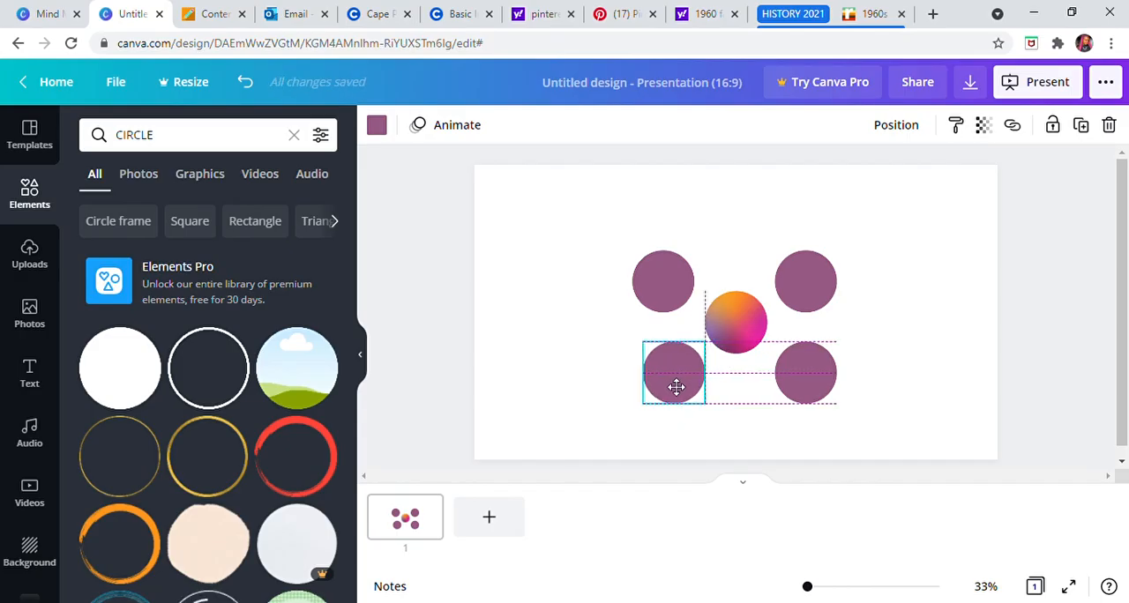
{"action": "left_click_drag", "start_coordinate": [675, 387], "coordinate": [676, 388]}
{"action": "left_click_drag", "start_coordinate": [660, 276], "coordinate": [670, 280]}
Step: Move both right-hand purple circles so their left edges line up with the gradient circle's right edge
{"action": "left_click", "coordinate": [861, 265]}
{"action": "left_click", "coordinate": [797, 292]}
{"action": "left_click_drag", "start_coordinate": [796, 291], "coordinate": [798, 295]}
{"action": "left_click", "coordinate": [801, 377]}
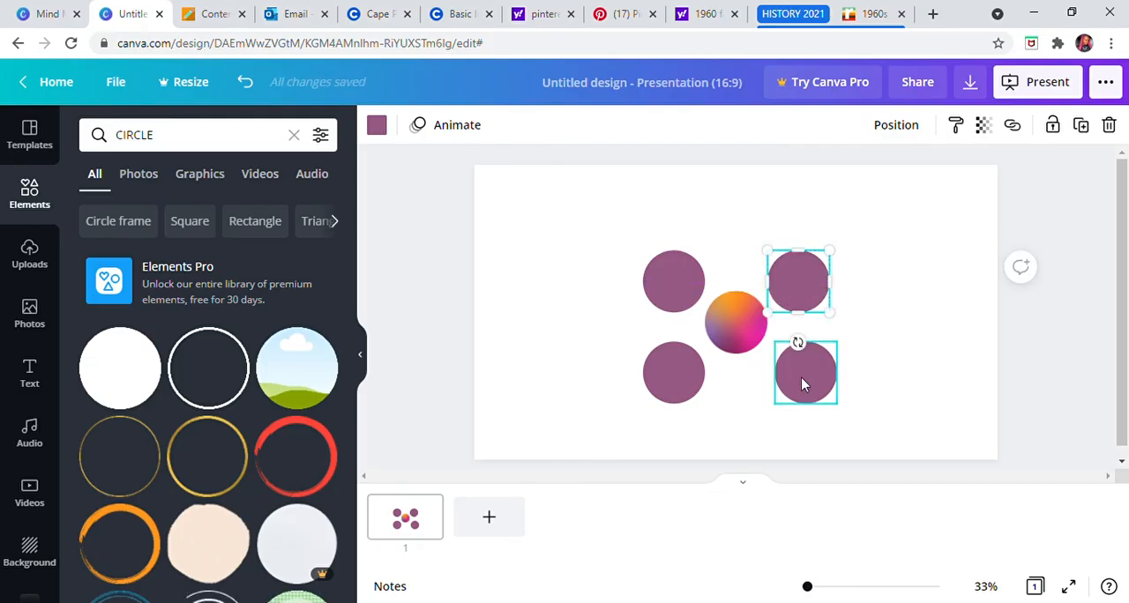
{"action": "left_click_drag", "start_coordinate": [806, 389], "coordinate": [804, 378]}
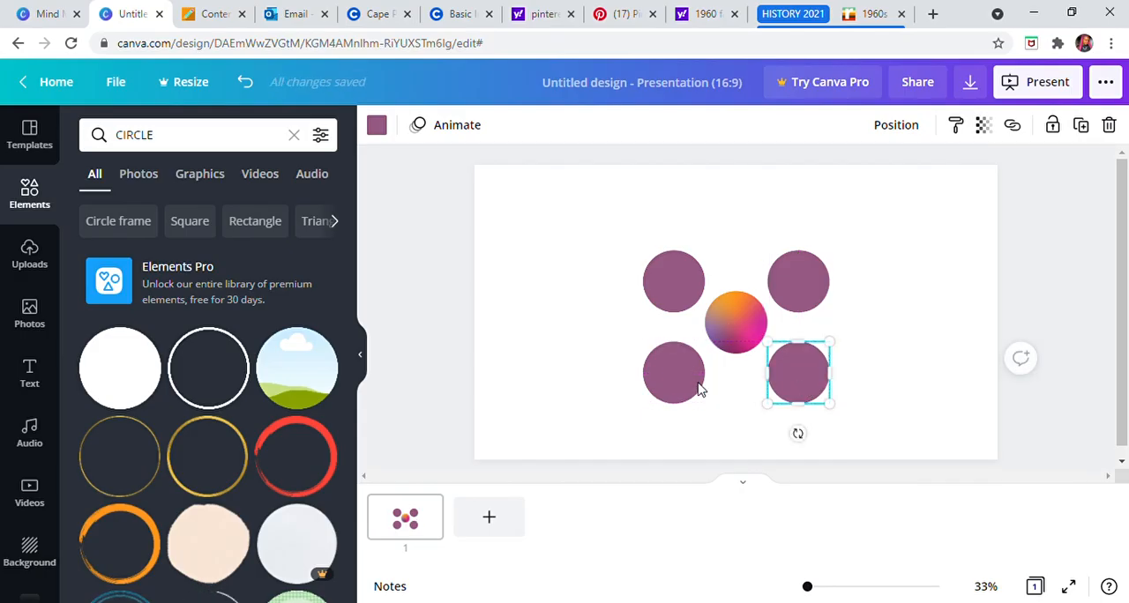
{"action": "left_click", "coordinate": [723, 426]}
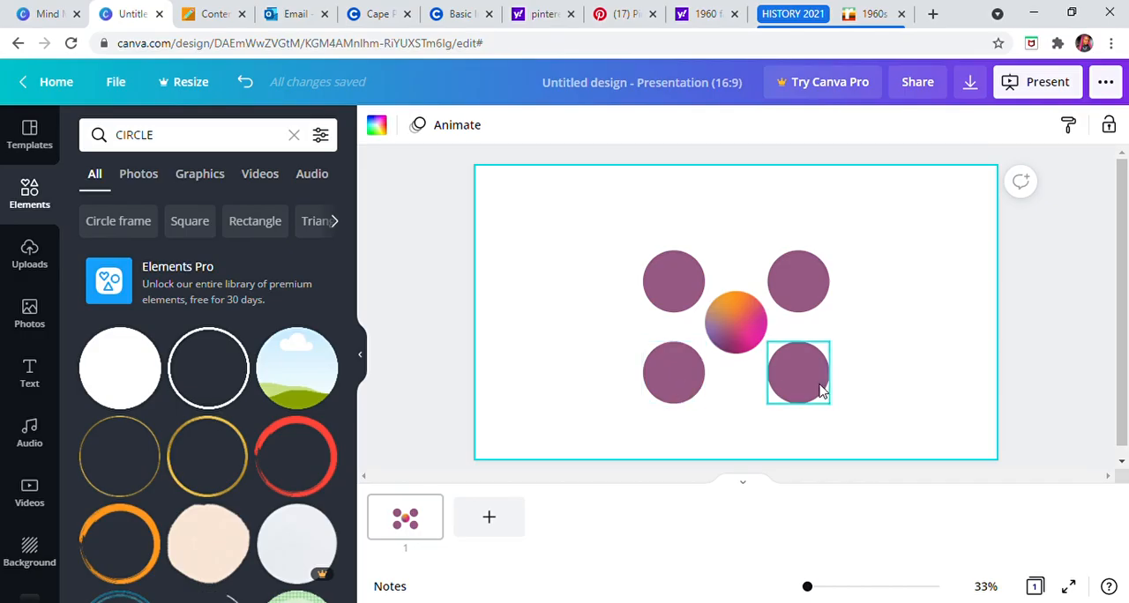
Step: Move the two upper purple circles slightly up and the two lower ones slightly down, keeping both pairs aligned beside the gradient circle
{"action": "left_click_drag", "start_coordinate": [802, 286], "coordinate": [811, 291]}
{"action": "left_click_drag", "start_coordinate": [674, 285], "coordinate": [680, 285]}
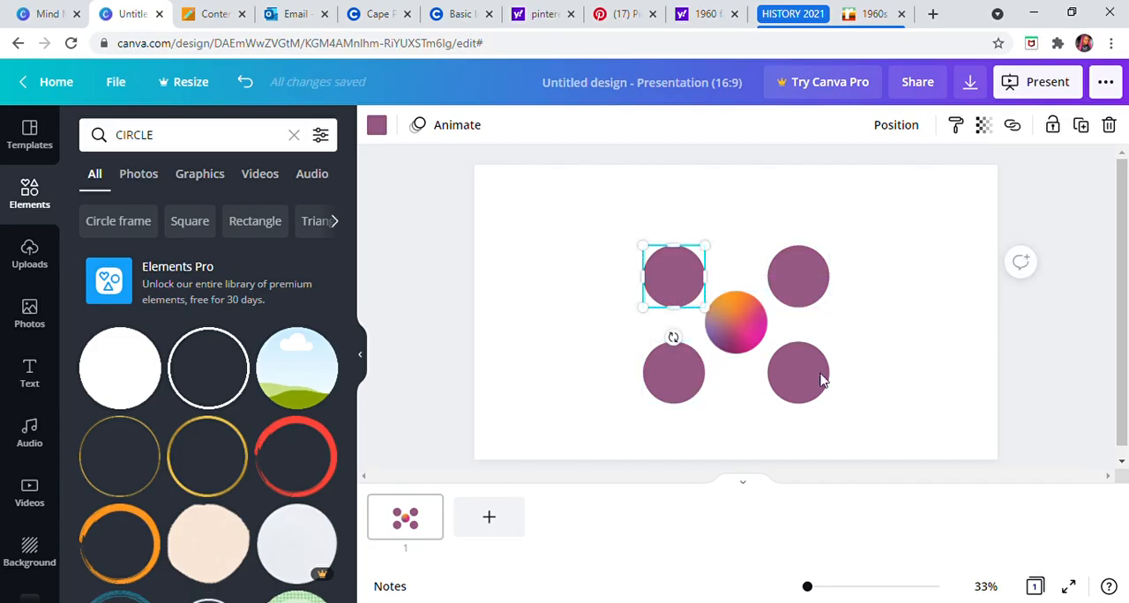
{"action": "left_click", "coordinate": [880, 359]}
{"action": "left_click_drag", "start_coordinate": [674, 369], "coordinate": [683, 376]}
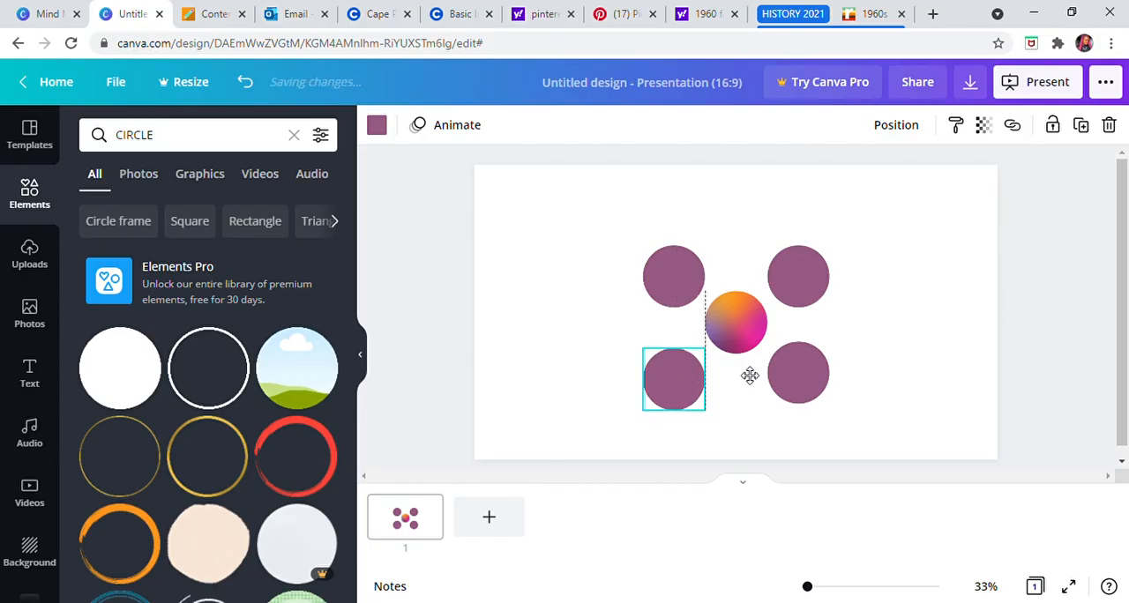
{"action": "left_click_drag", "start_coordinate": [808, 372], "coordinate": [814, 382]}
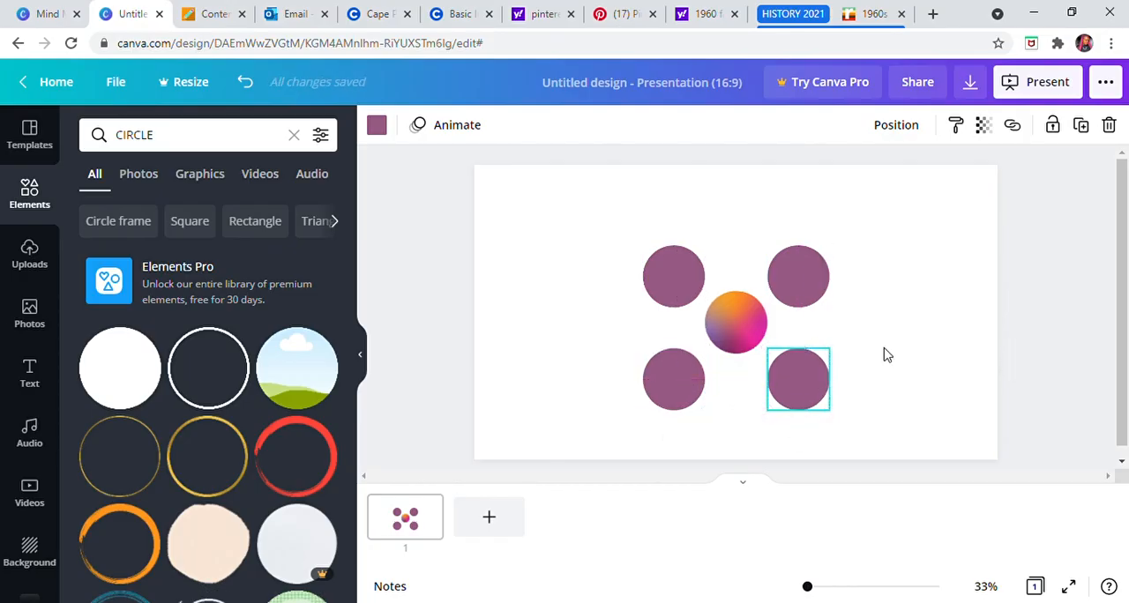
{"action": "left_click", "coordinate": [911, 270]}
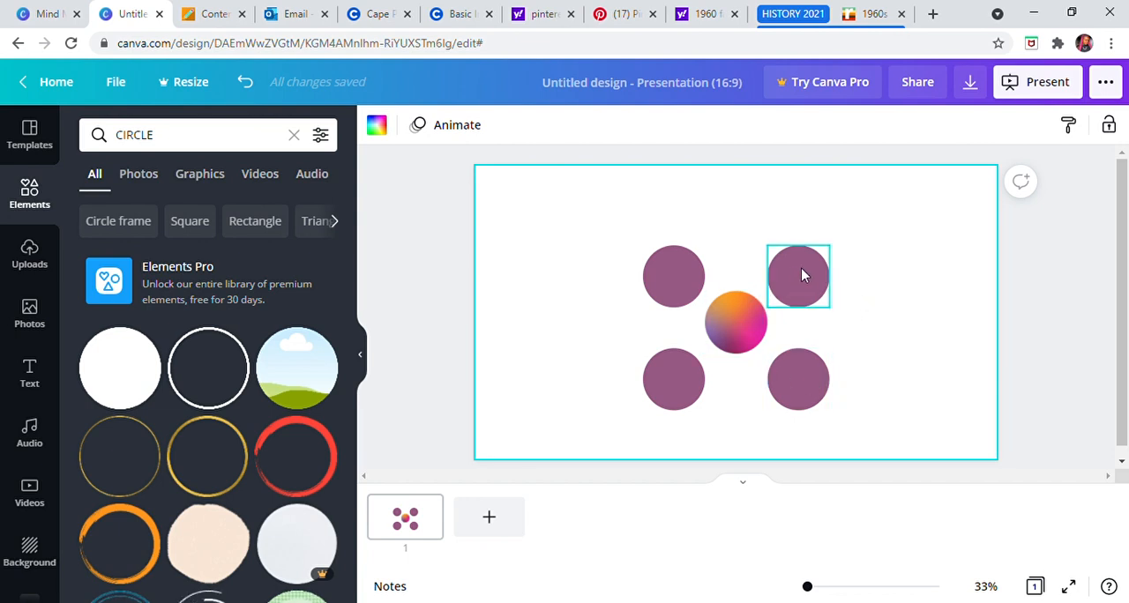
Step: Try to arrange the four purple circles evenly using Tidy up
{"action": "left_click", "coordinate": [680, 289]}
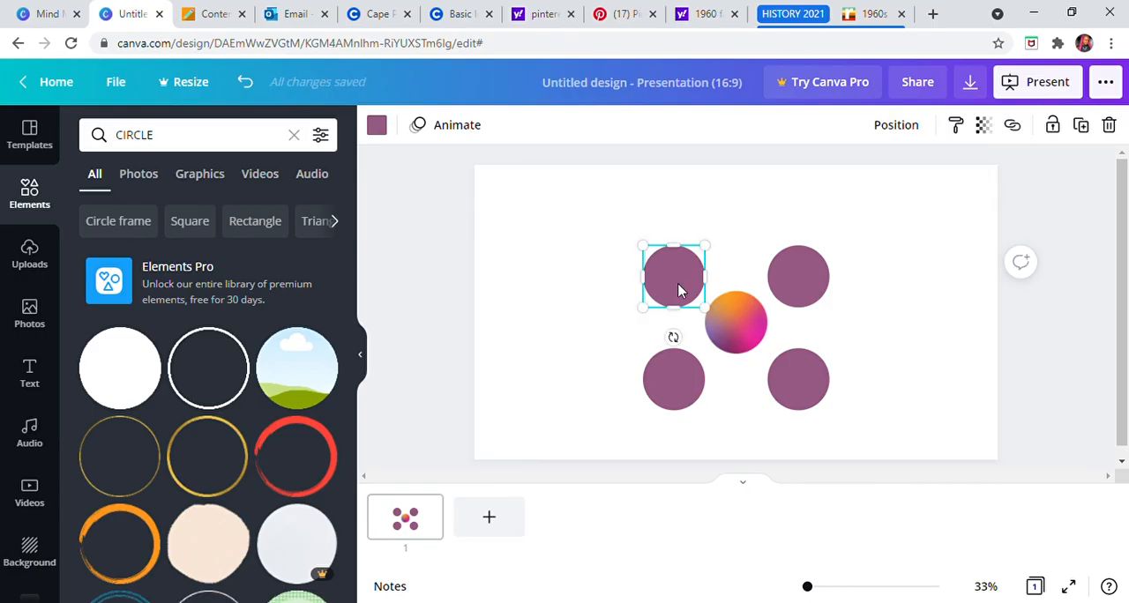
{"action": "left_click", "coordinate": [685, 378], "text": "shift"}
{"action": "left_click", "coordinate": [791, 380], "text": "shift"}
{"action": "left_click", "coordinate": [793, 283], "text": "shift"}
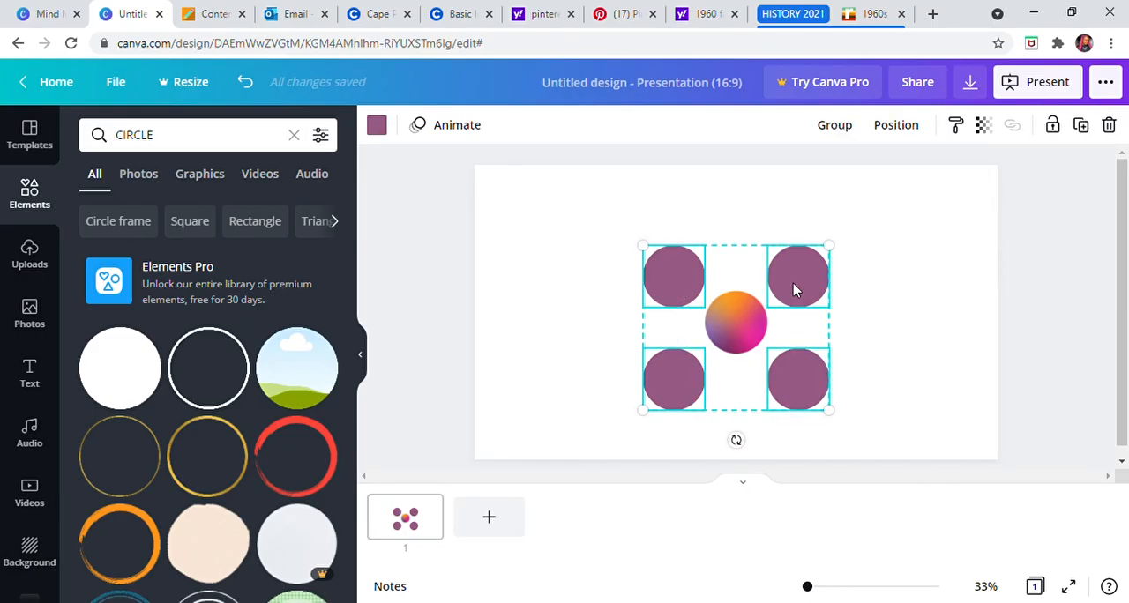
{"action": "left_click", "coordinate": [890, 140]}
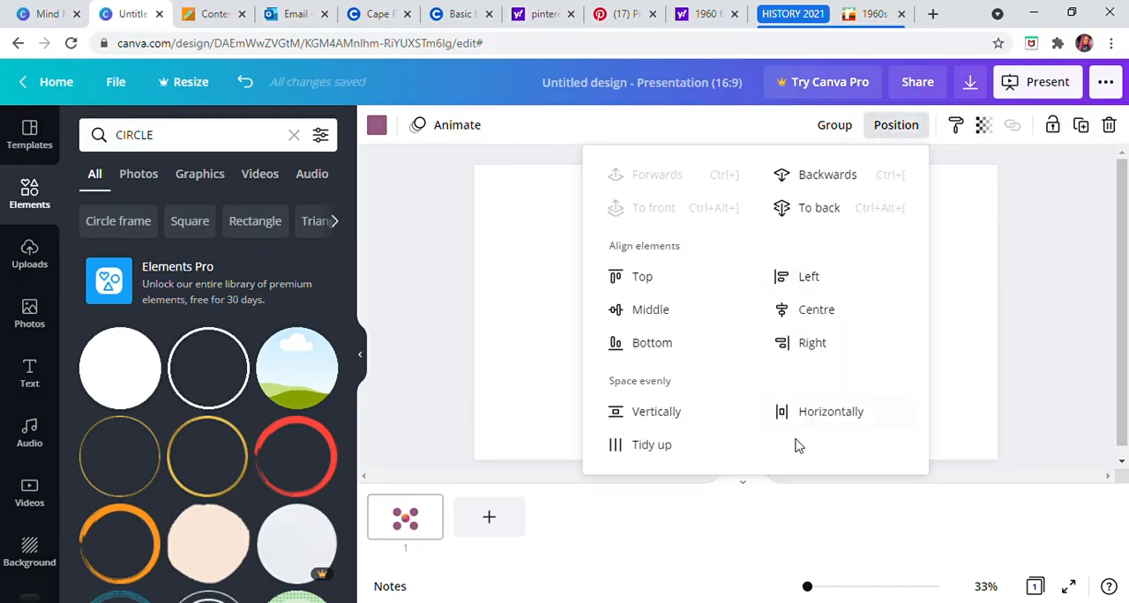
{"action": "left_click", "coordinate": [660, 448]}
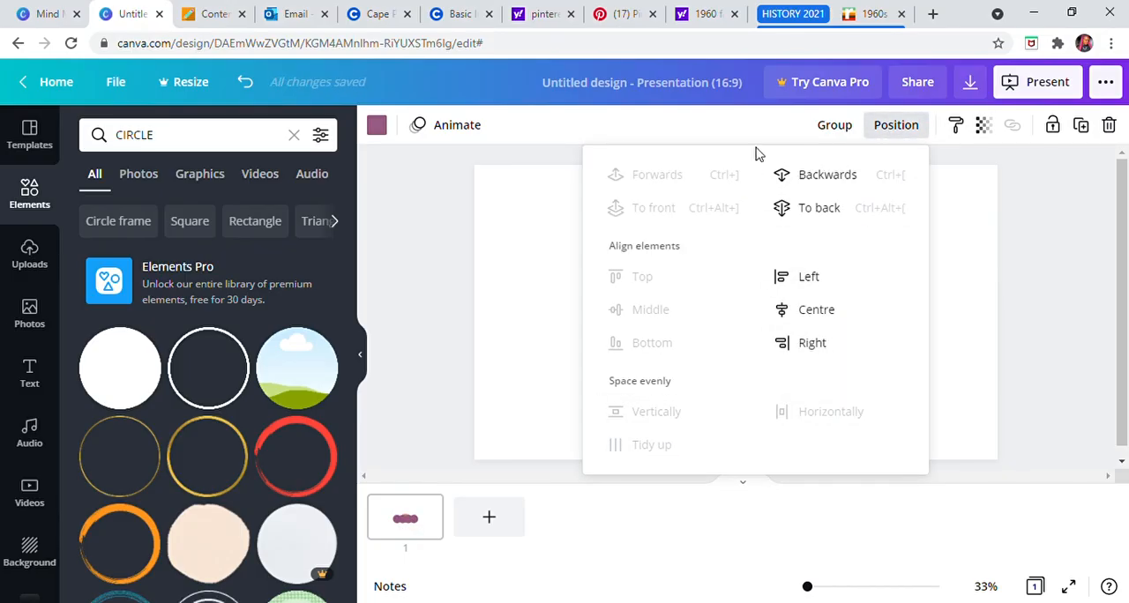
{"action": "left_click", "coordinate": [1072, 305]}
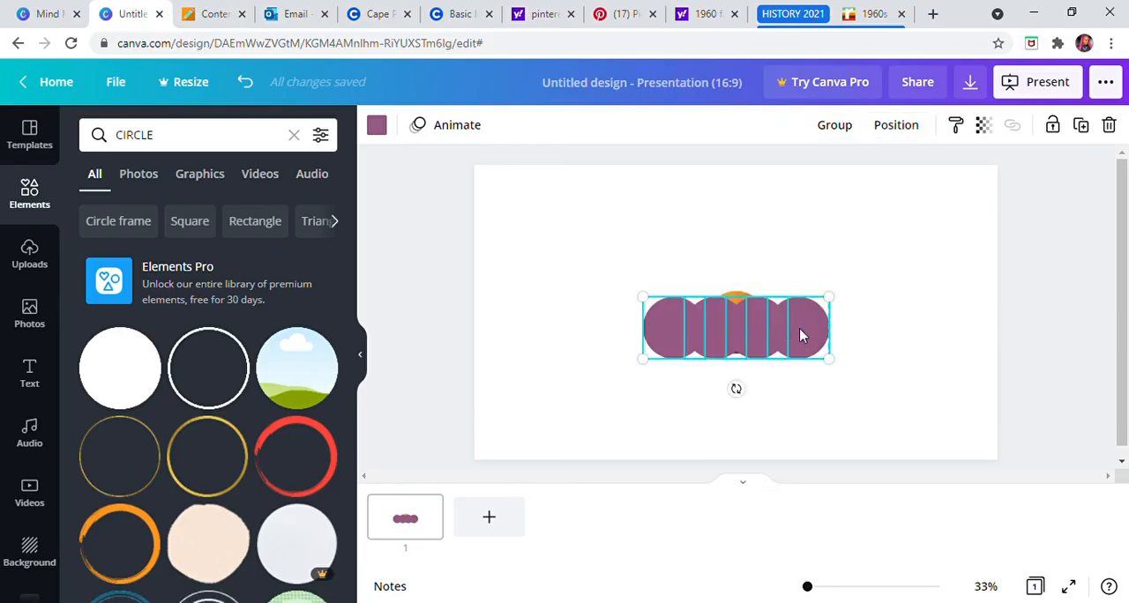
Step: Move the tidied row of purple circles below the gradient circle, and undo both the move and the tidy-up
{"action": "left_click_drag", "start_coordinate": [767, 335], "coordinate": [789, 422]}
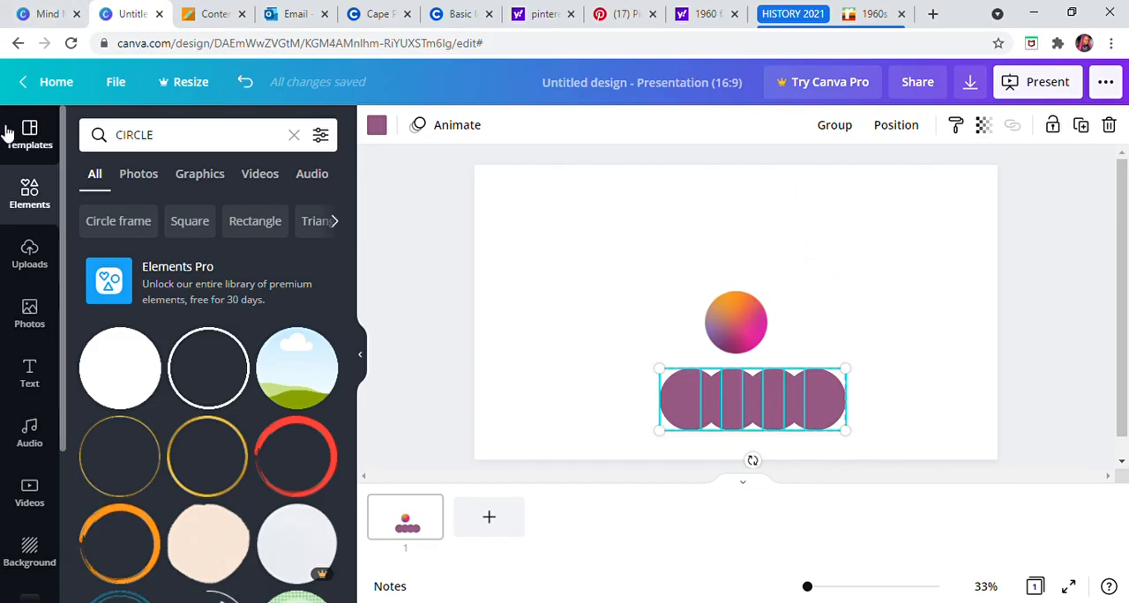
{"action": "left_click", "coordinate": [244, 81]}
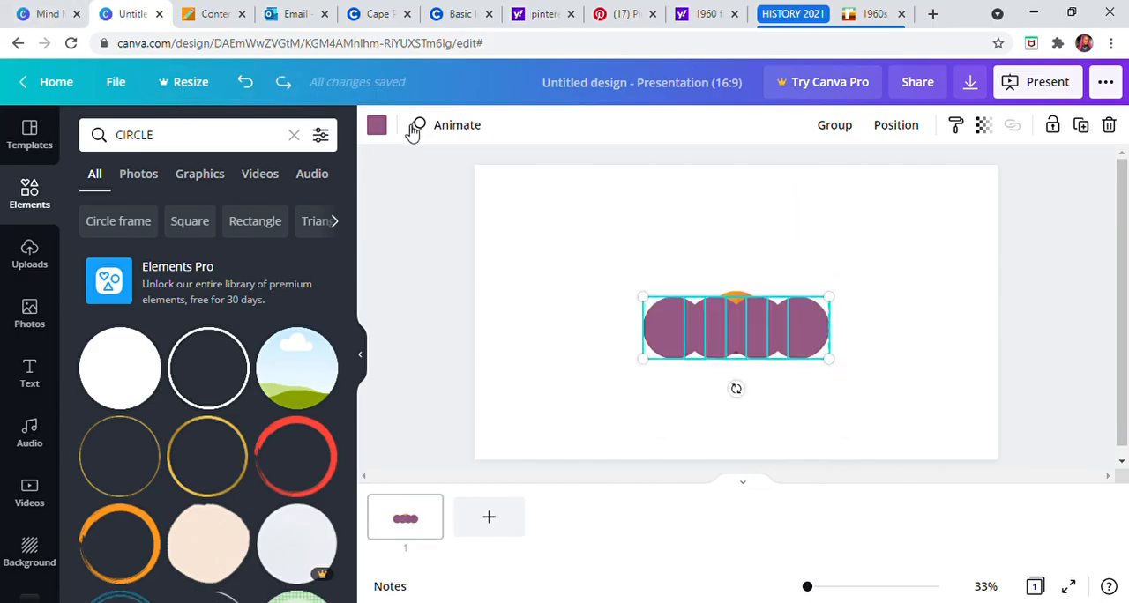
{"action": "left_click", "coordinate": [245, 81]}
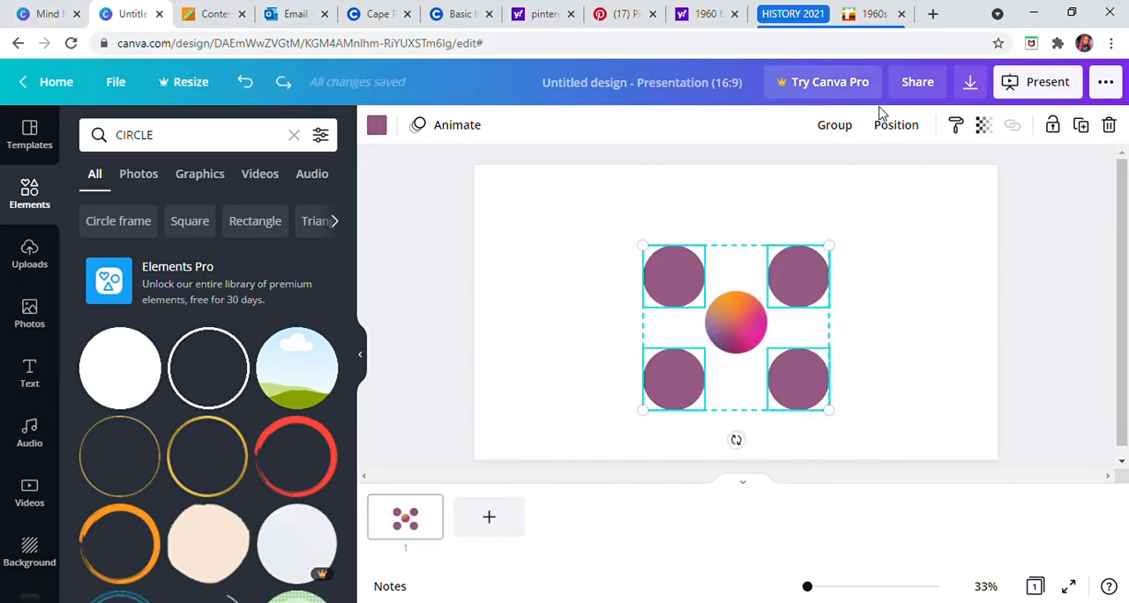
Step: Try to space the four purple circles evenly, both vertically and horizontally
{"action": "left_click", "coordinate": [910, 133]}
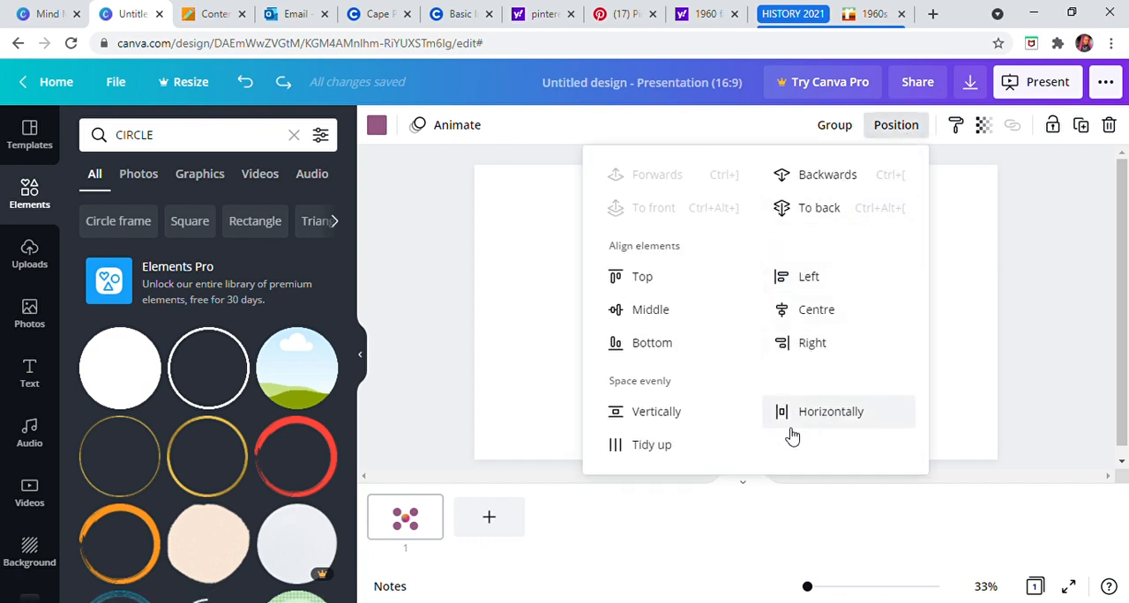
{"action": "left_click", "coordinate": [692, 424]}
{"action": "left_click", "coordinate": [837, 422]}
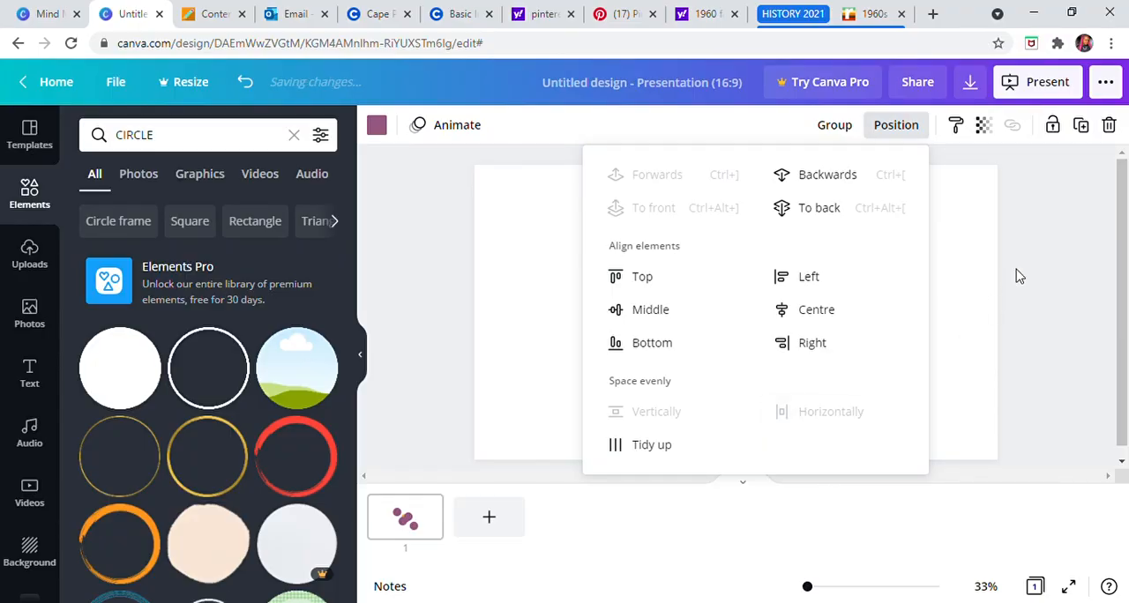
{"action": "left_click", "coordinate": [1032, 258]}
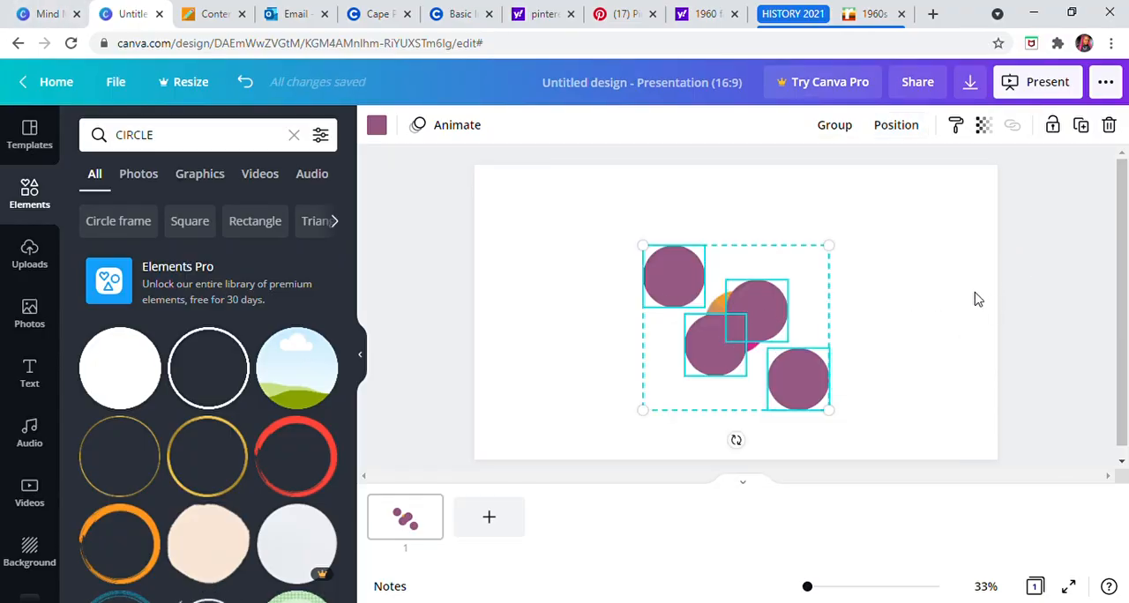
Step: Undo the horizontal and vertical even spacing and deselect the four purple circles
{"action": "left_click", "coordinate": [247, 84]}
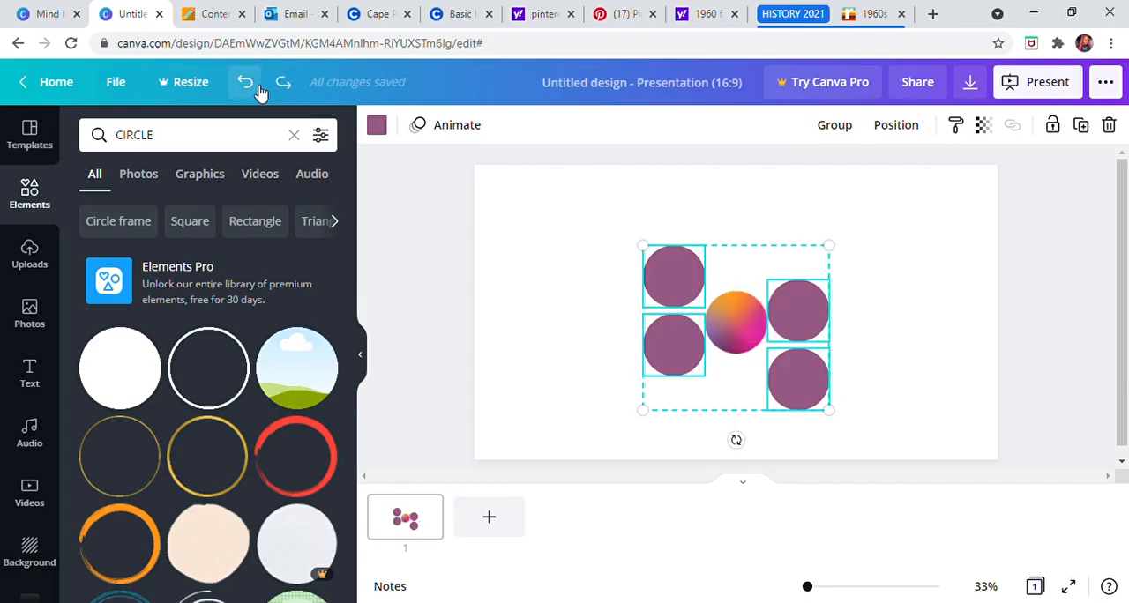
{"action": "left_click", "coordinate": [247, 84]}
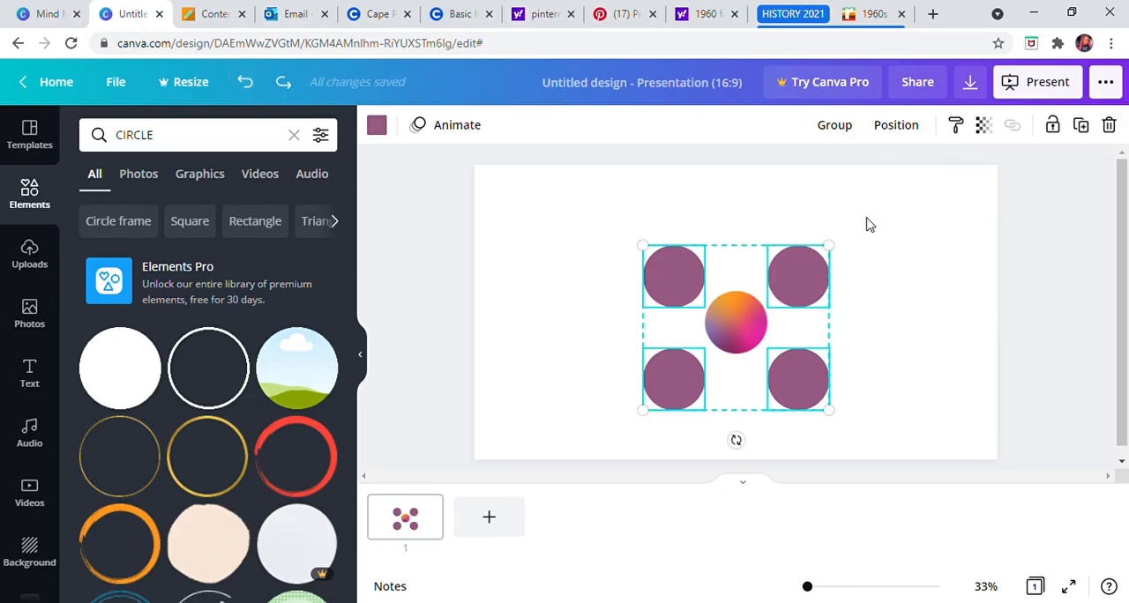
{"action": "left_click", "coordinate": [876, 291]}
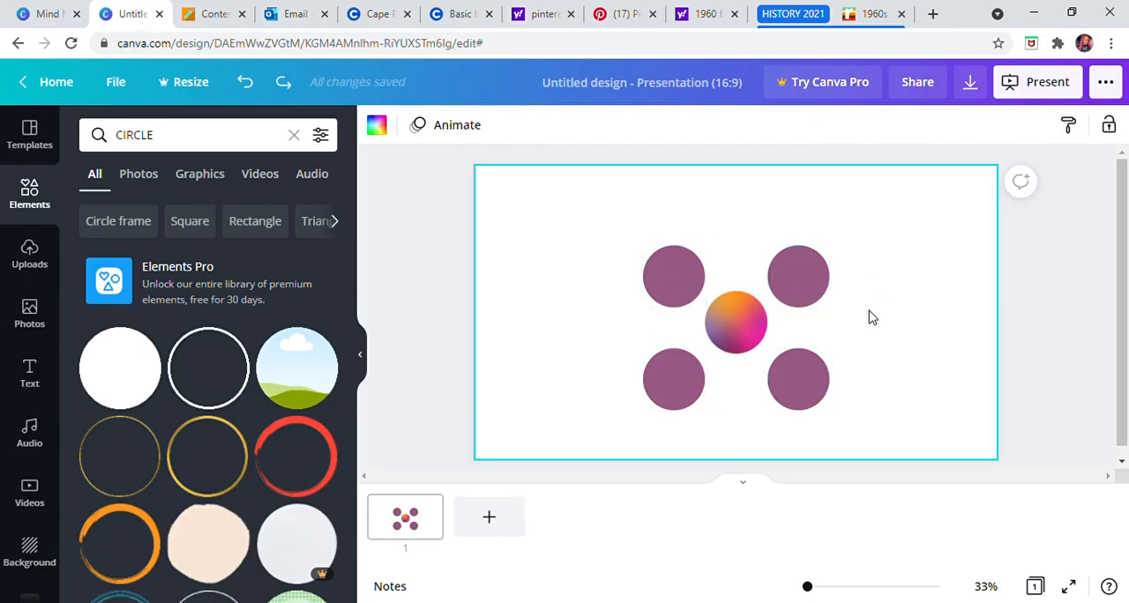
Step: Move the lower-right purple circle slightly up, keeping it vertically aligned with the upper-right one
{"action": "left_click_drag", "start_coordinate": [797, 386], "coordinate": [802, 383]}
{"action": "left_click_drag", "start_coordinate": [684, 391], "coordinate": [693, 395]}
{"action": "left_click", "coordinate": [677, 284]}
{"action": "left_click_drag", "start_coordinate": [686, 277], "coordinate": [687, 287]}
{"action": "left_click", "coordinate": [878, 259]}
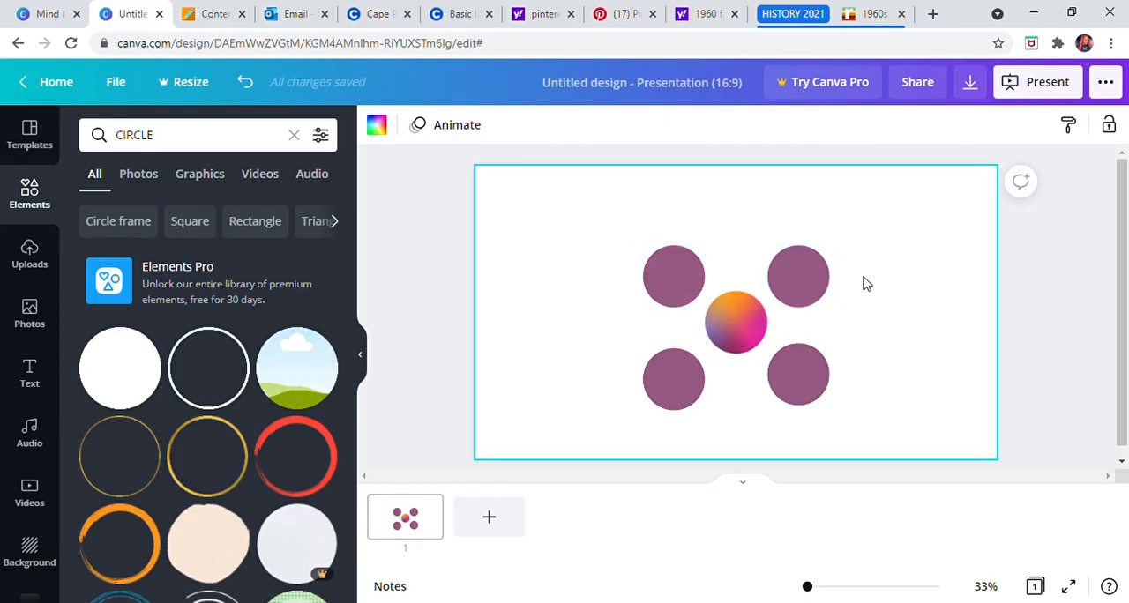
Step: Move the lower-left purple circle slightly up so it is level with the lower-right one
{"action": "left_click", "coordinate": [803, 382]}
{"action": "mouse_move", "coordinate": [804, 382]}
{"action": "left_mouse_down"}
{"action": "mouse_move", "coordinate": [822, 388]}
{"action": "mouse_move", "coordinate": [806, 388]}
{"action": "left_mouse_up"}
{"action": "left_click_drag", "start_coordinate": [668, 402], "coordinate": [675, 403]}
{"action": "left_click", "coordinate": [671, 270]}
{"action": "left_click_drag", "start_coordinate": [671, 270], "coordinate": [677, 273]}
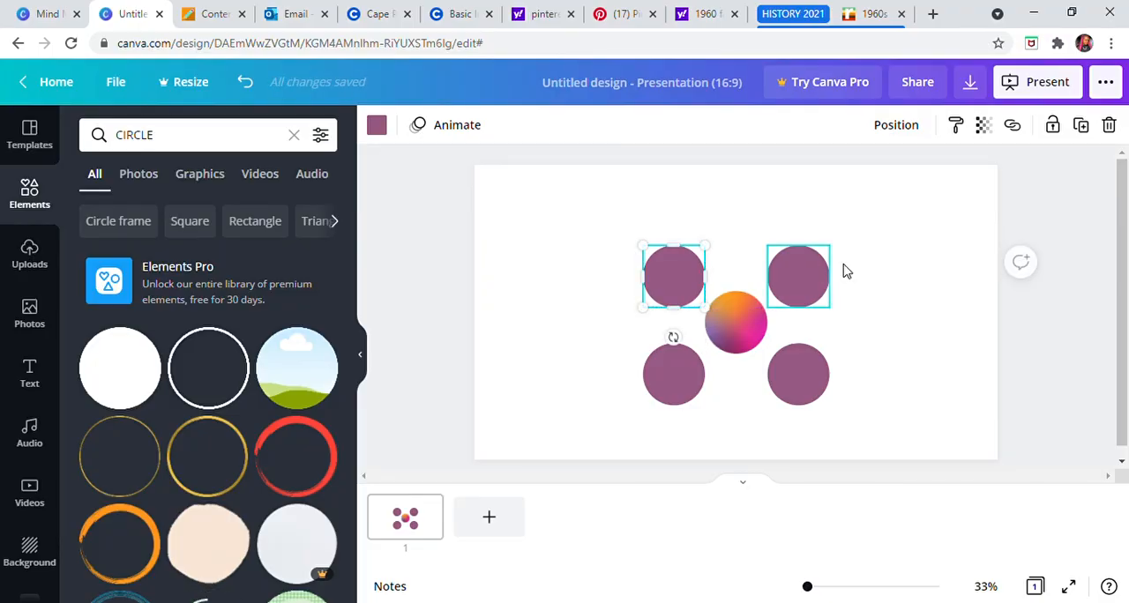
{"action": "left_click", "coordinate": [919, 219]}
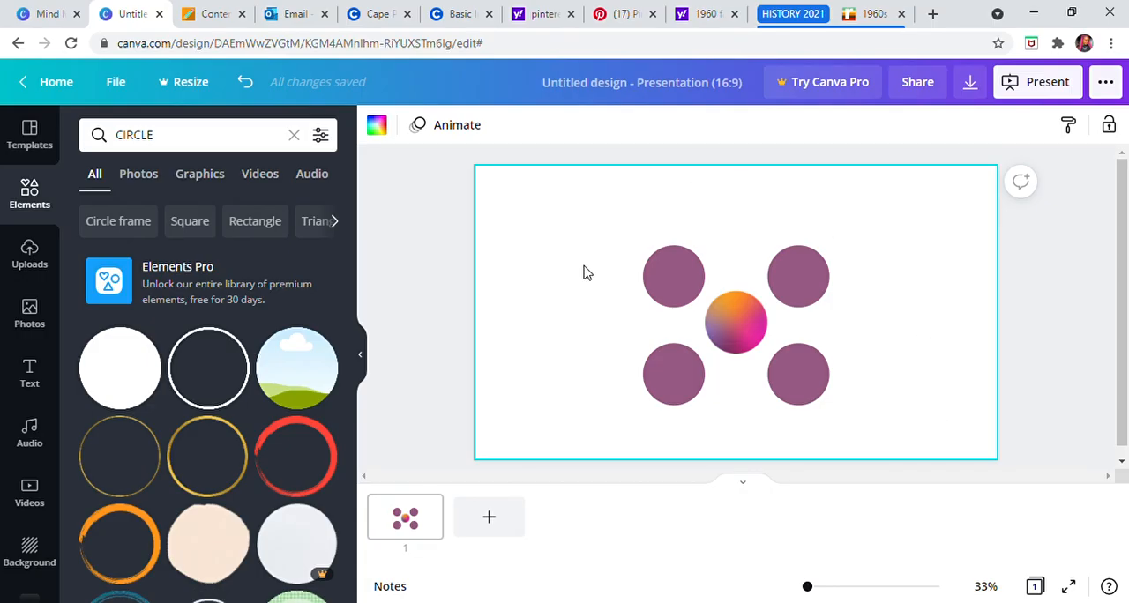
Step: Move all five circles up together so the arrangement is centred on the page
{"action": "left_click_drag", "start_coordinate": [579, 224], "coordinate": [908, 436]}
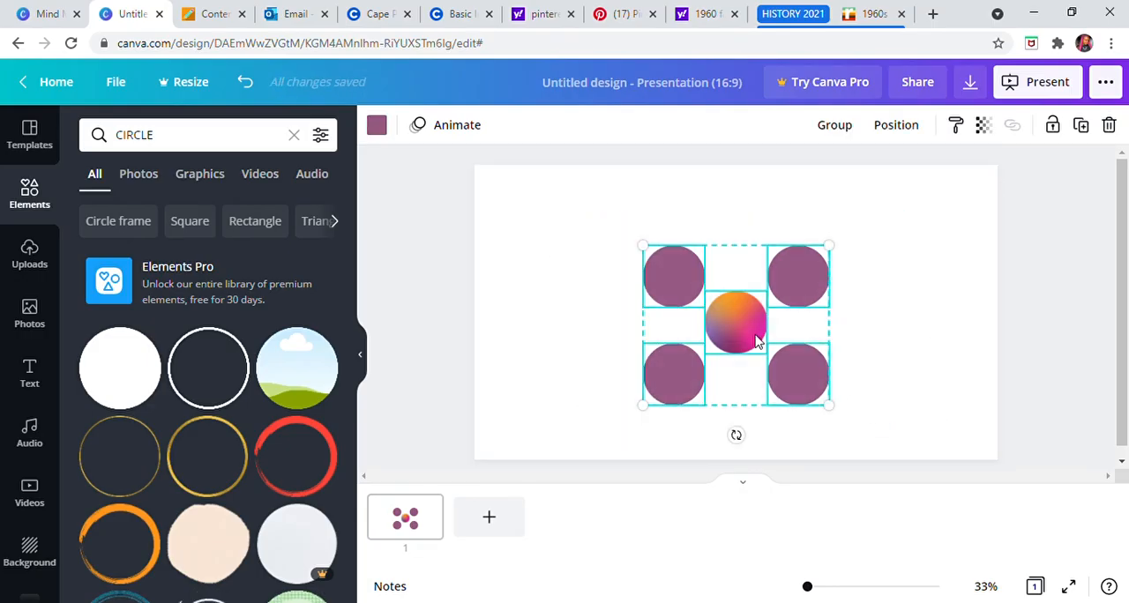
{"action": "left_click_drag", "start_coordinate": [750, 339], "coordinate": [755, 330]}
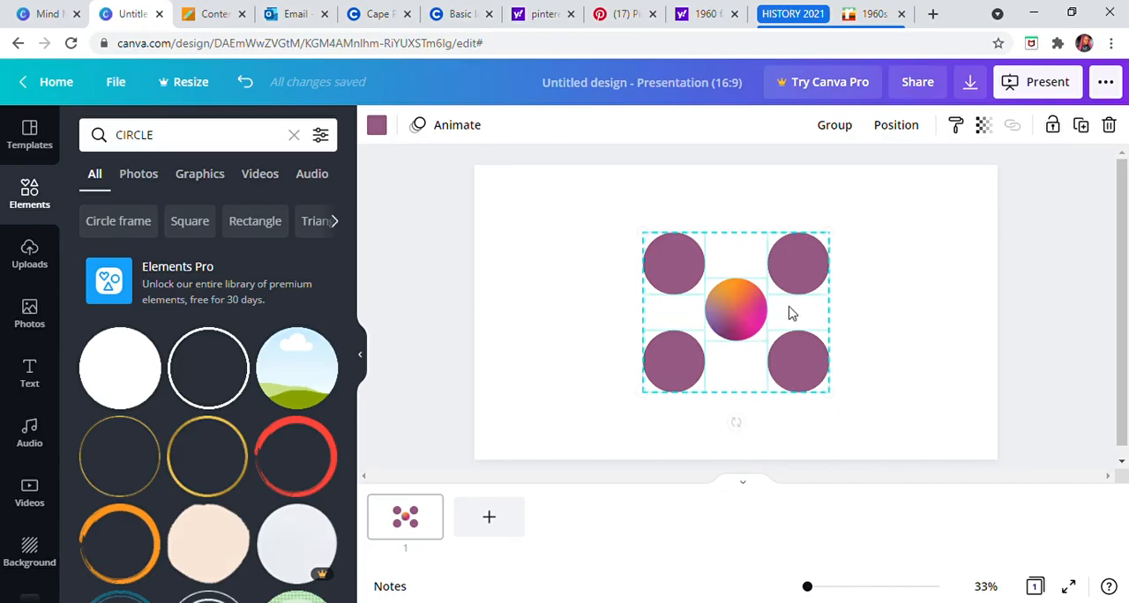
{"action": "left_click", "coordinate": [885, 251]}
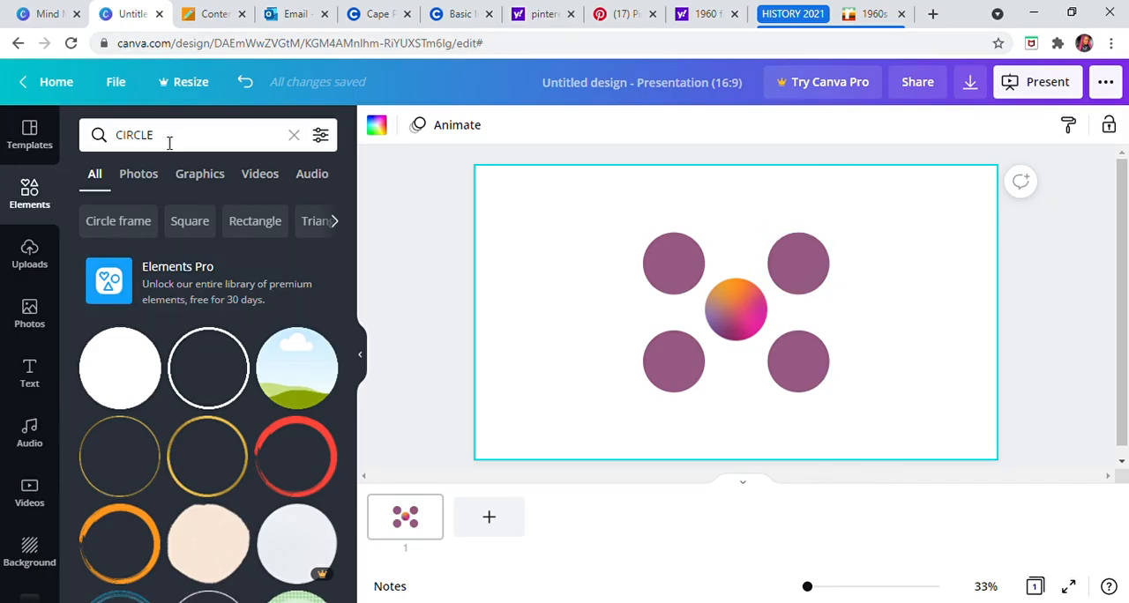
Step: Browse the related element suggestions and search for Rectangle frame elements
{"action": "left_click", "coordinate": [335, 221]}
{"action": "left_click", "coordinate": [344, 222]}
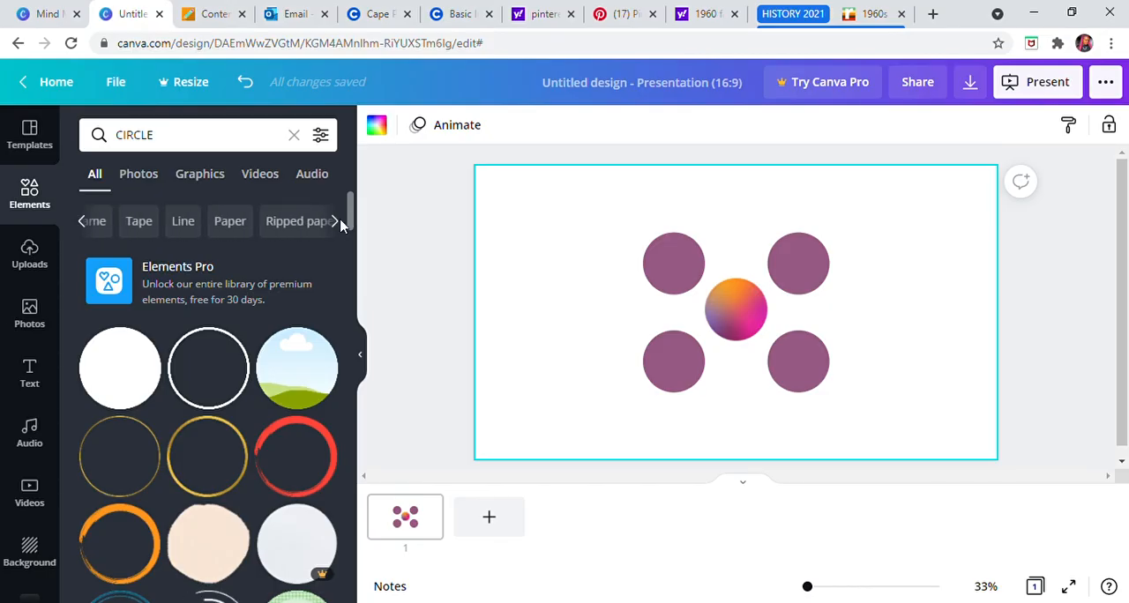
{"action": "left_click", "coordinate": [88, 222]}
{"action": "left_click", "coordinate": [88, 223]}
{"action": "left_click", "coordinate": [89, 222]}
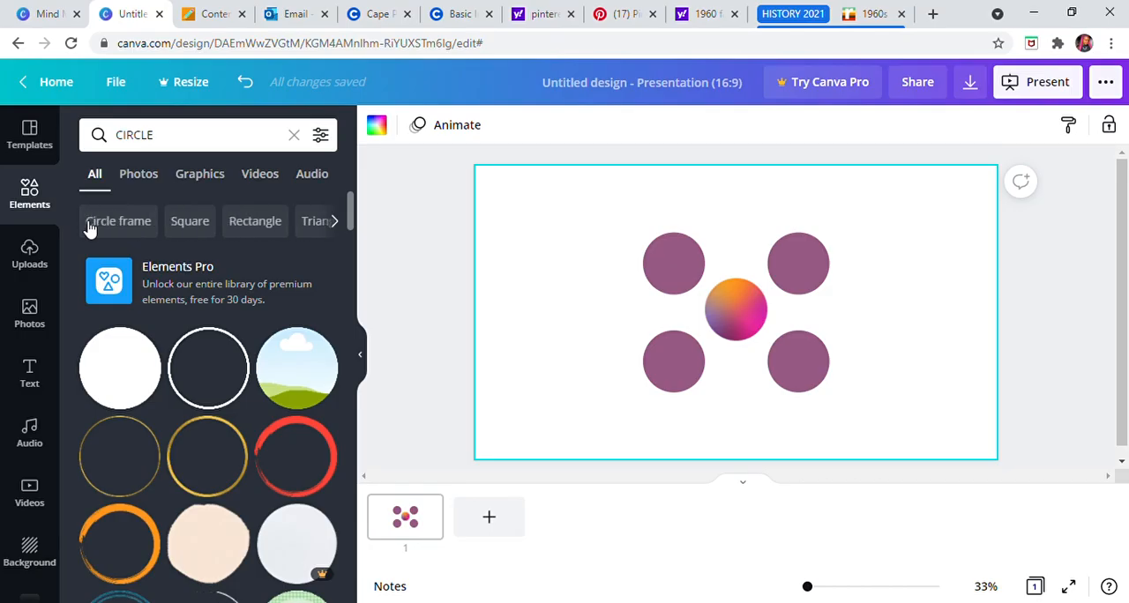
{"action": "left_click", "coordinate": [344, 226]}
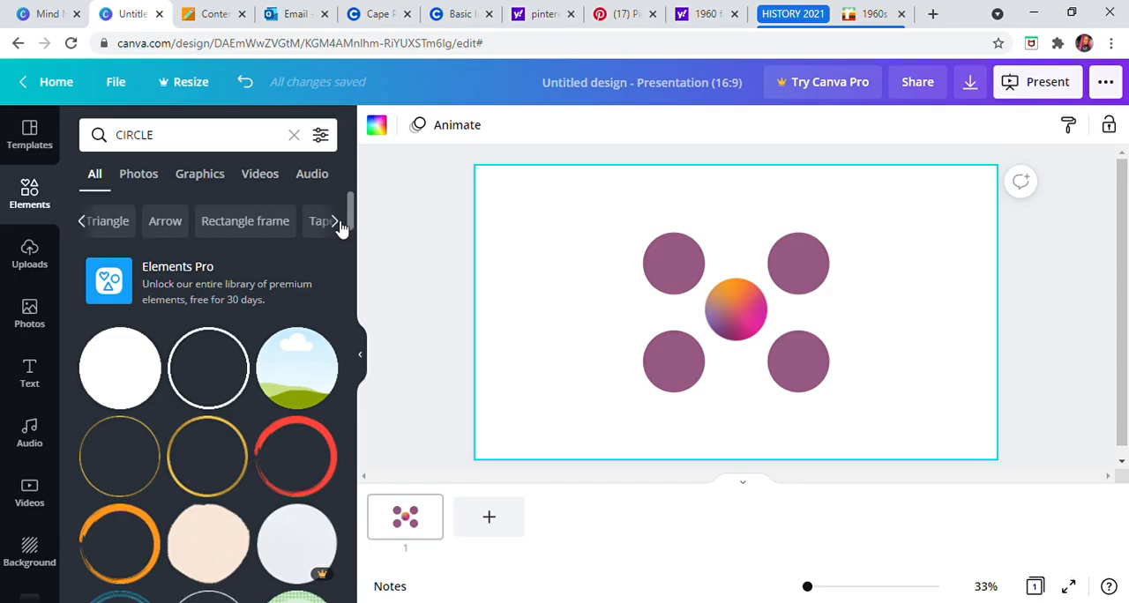
{"action": "left_click", "coordinate": [225, 223]}
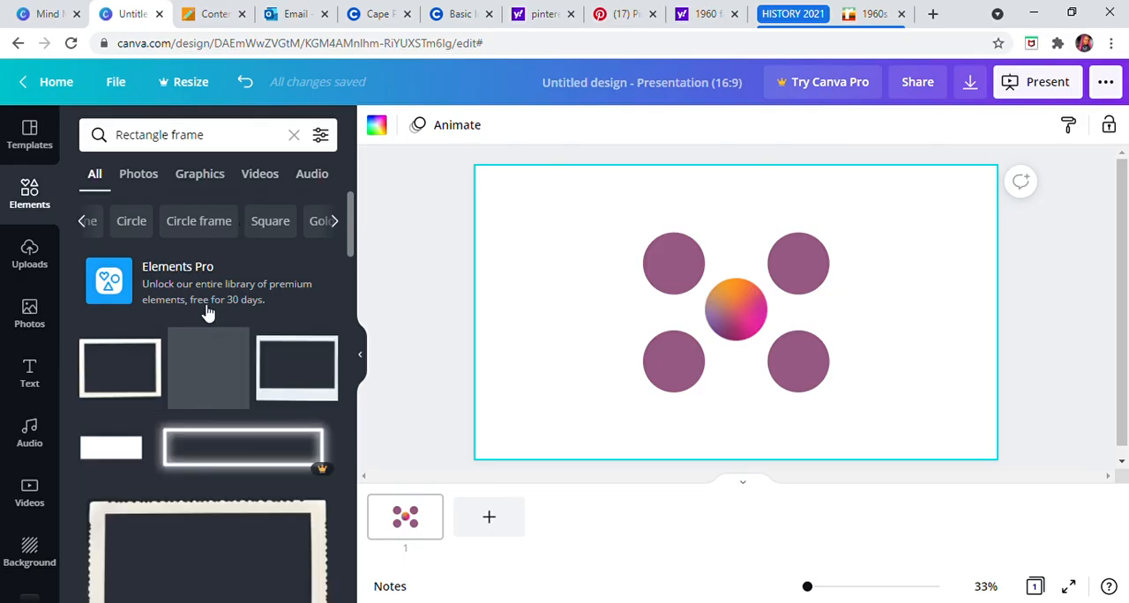
{"action": "scroll", "coordinate": [202, 401], "scroll_direction": "down", "scroll_amount": 3}
{"action": "scroll", "coordinate": [199, 398], "scroll_direction": "up", "scroll_amount": 3}
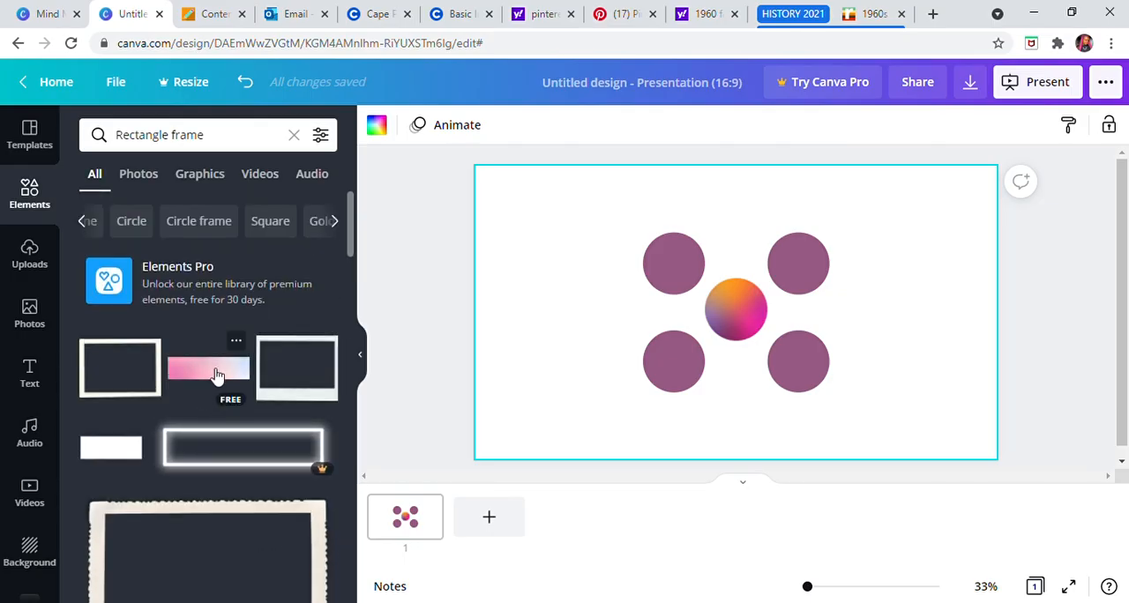
Step: Insert the pink-to-blue gradient rectangle image, then shrink and crop it to a small pink rectangle left of the circles
{"action": "left_click", "coordinate": [218, 375]}
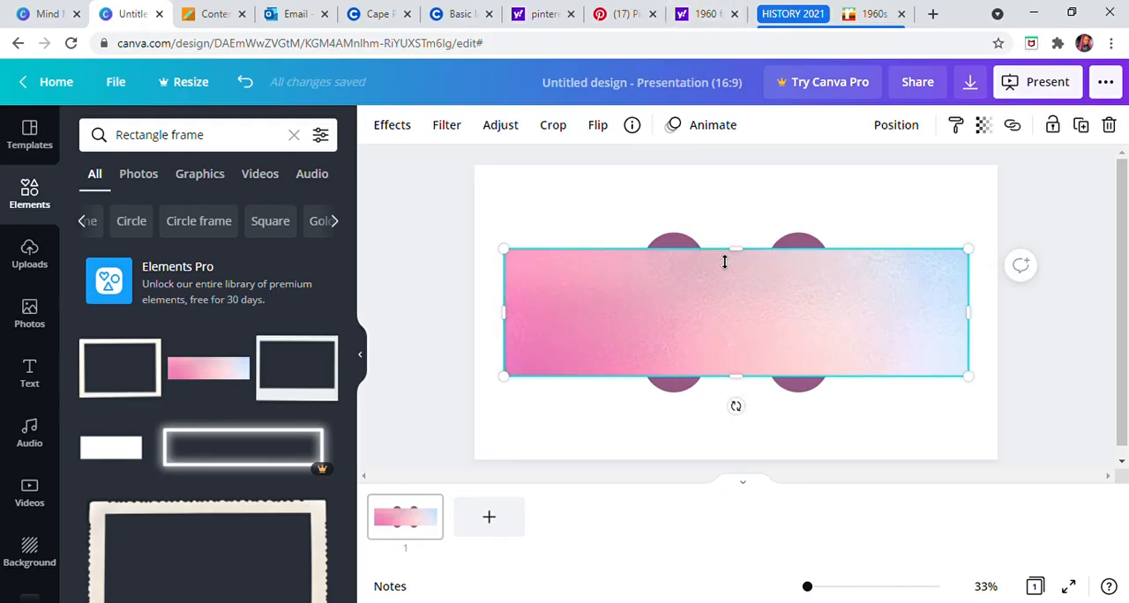
{"action": "left_click_drag", "start_coordinate": [746, 262], "coordinate": [746, 345]}
{"action": "left_click_drag", "start_coordinate": [970, 358], "coordinate": [632, 358]}
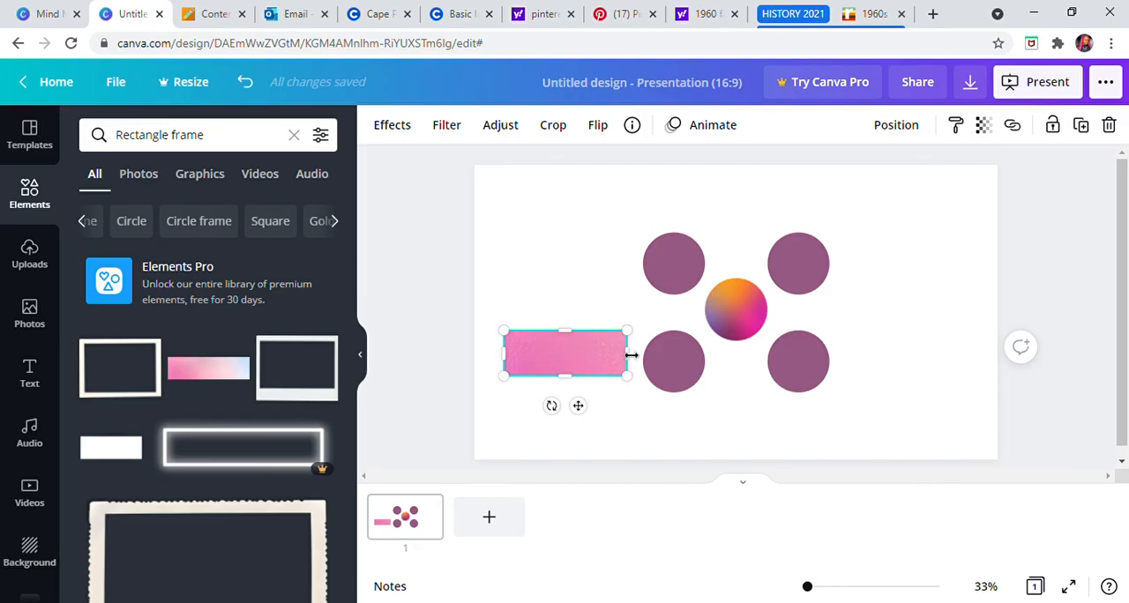
{"action": "left_click_drag", "start_coordinate": [633, 365], "coordinate": [607, 381]}
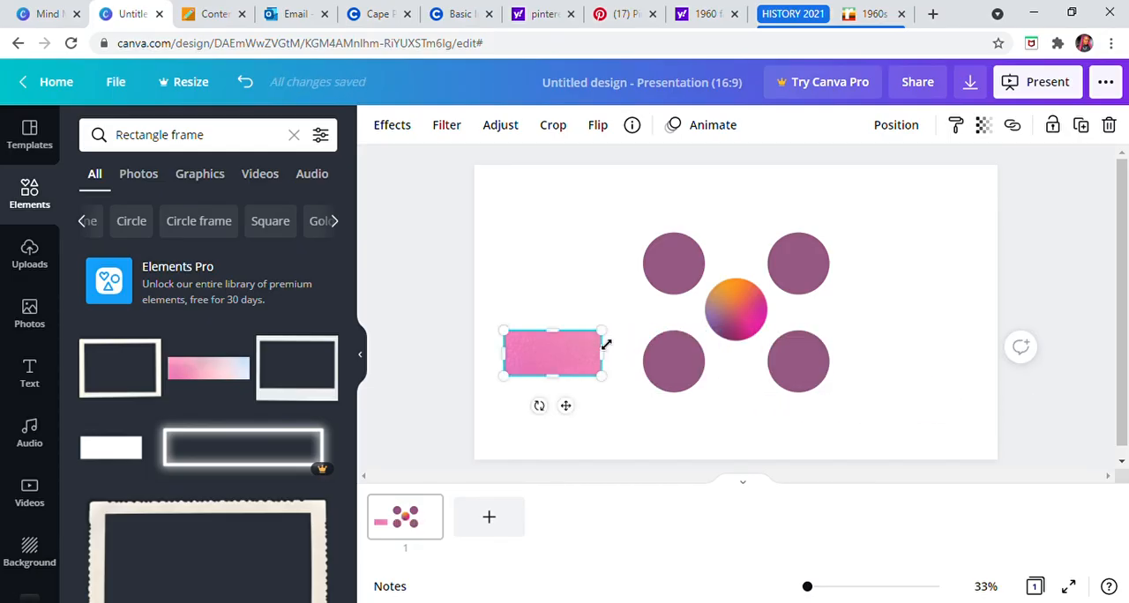
Step: Shrink the pink rectangle further and place it left of the circles, roughly level with the gradient circle
{"action": "left_click_drag", "start_coordinate": [609, 340], "coordinate": [592, 292]}
{"action": "left_click", "coordinate": [568, 307]}
{"action": "left_click", "coordinate": [567, 219]}
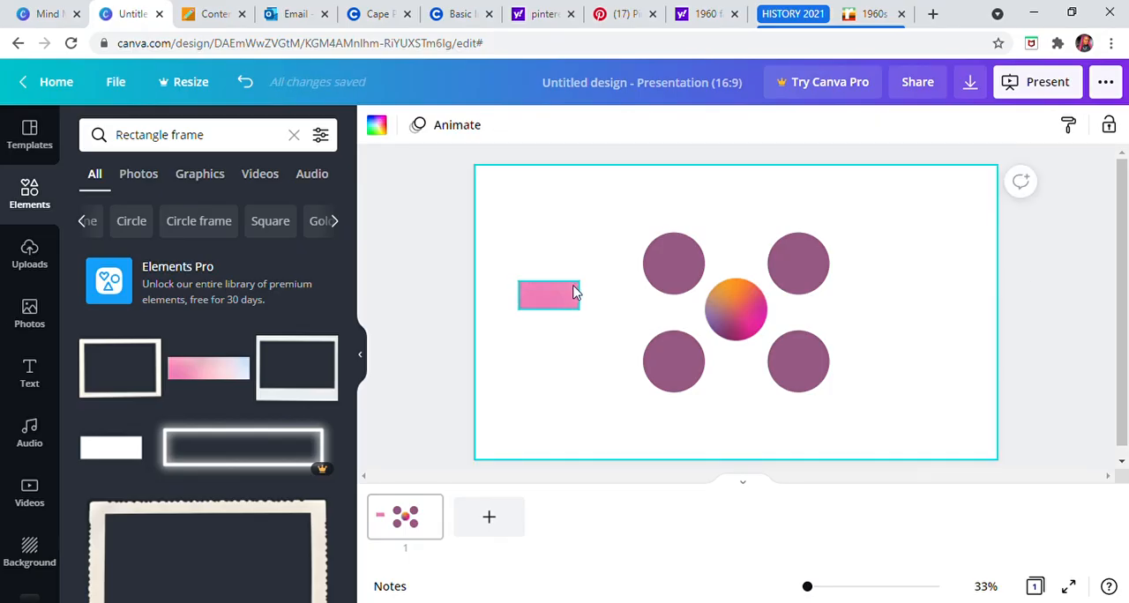
Step: Enlarge the pink rectangle slightly and move it above and left of the upper-left purple circle
{"action": "left_click", "coordinate": [570, 293]}
{"action": "left_click_drag", "start_coordinate": [586, 286], "coordinate": [611, 226]}
{"action": "left_click", "coordinate": [567, 253]}
{"action": "left_click", "coordinate": [564, 292]}
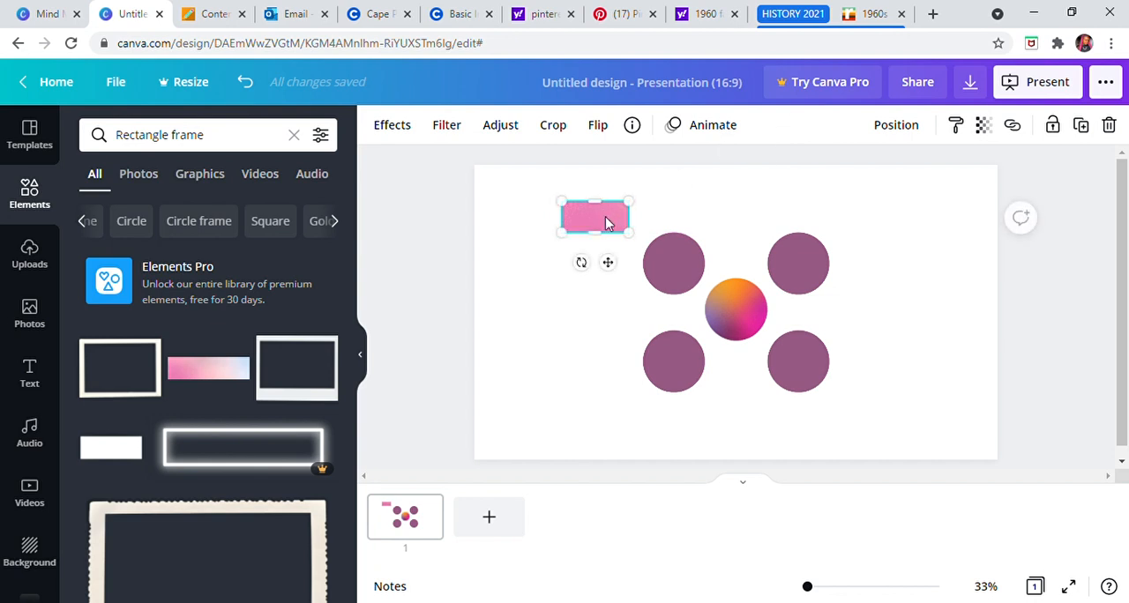
Step: Duplicate the pink rectangle twice and stack the copies below it in a left-aligned column
{"action": "key", "text": "ctrl+d"}
{"action": "left_click_drag", "start_coordinate": [604, 225], "coordinate": [597, 325]}
{"action": "key", "text": "ctrl+d"}
{"action": "left_click", "coordinate": [541, 210]}
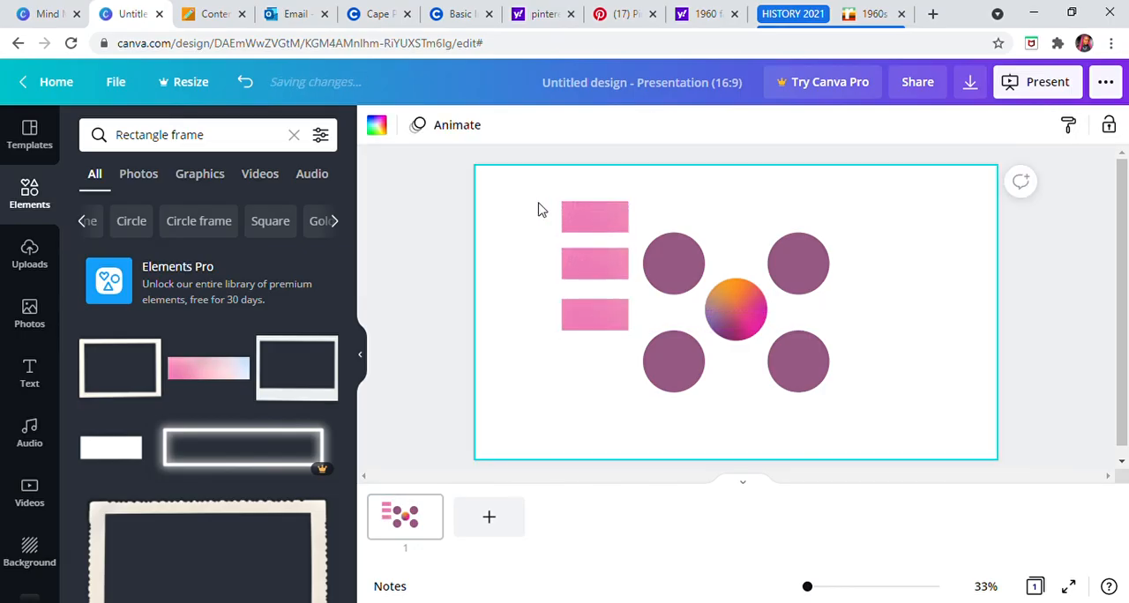
Step: Move the column of three pink rectangles up together, close to the slide's upper edge and slightly farther from the circles
{"action": "left_click_drag", "start_coordinate": [529, 188], "coordinate": [645, 345]}
{"action": "left_click_drag", "start_coordinate": [599, 265], "coordinate": [602, 244]}
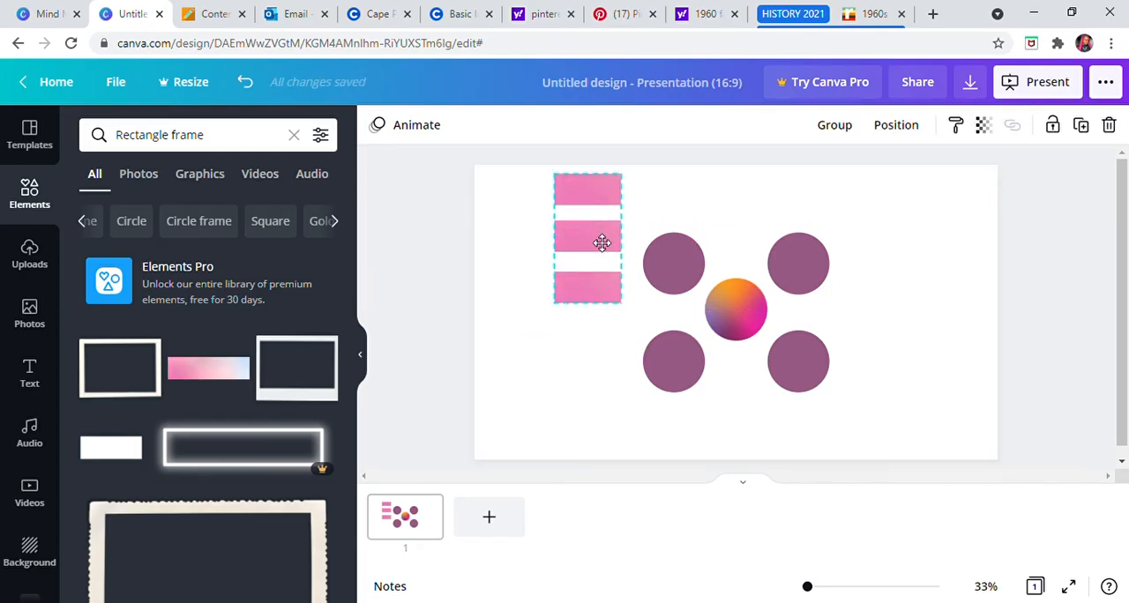
{"action": "left_click", "coordinate": [589, 235]}
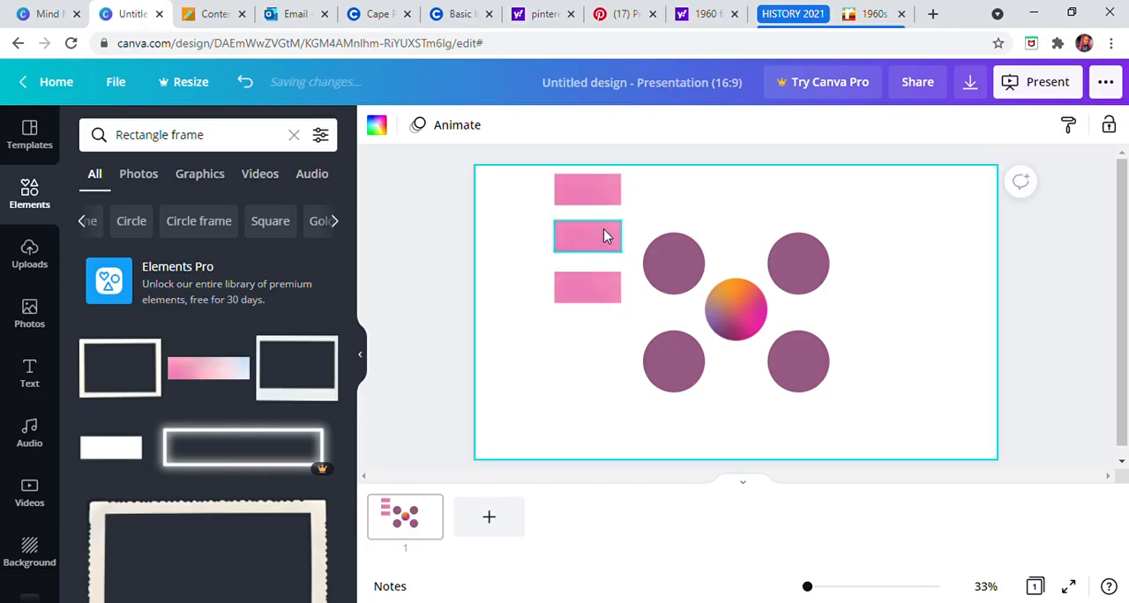
{"action": "left_click", "coordinate": [523, 204]}
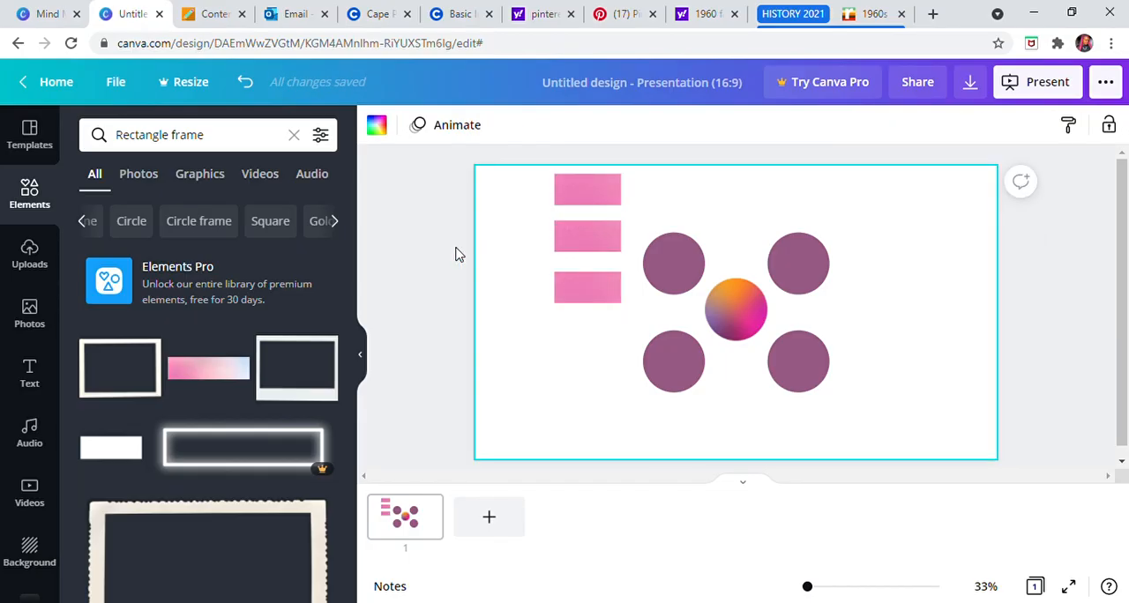
Step: Duplicate the three pink rectangles together and place the copies right of the circles, level with the originals
{"action": "left_click_drag", "start_coordinate": [538, 178], "coordinate": [625, 311]}
{"action": "left_click_drag", "start_coordinate": [587, 243], "coordinate": [895, 247]}
{"action": "left_click", "coordinate": [958, 255]}
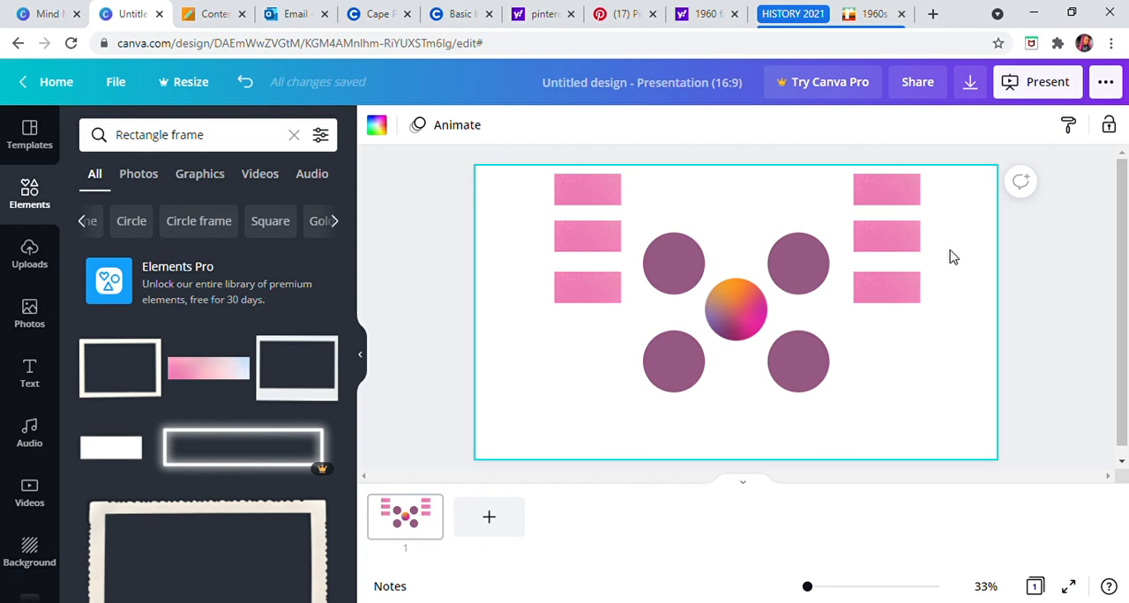
{"action": "left_click", "coordinate": [602, 294]}
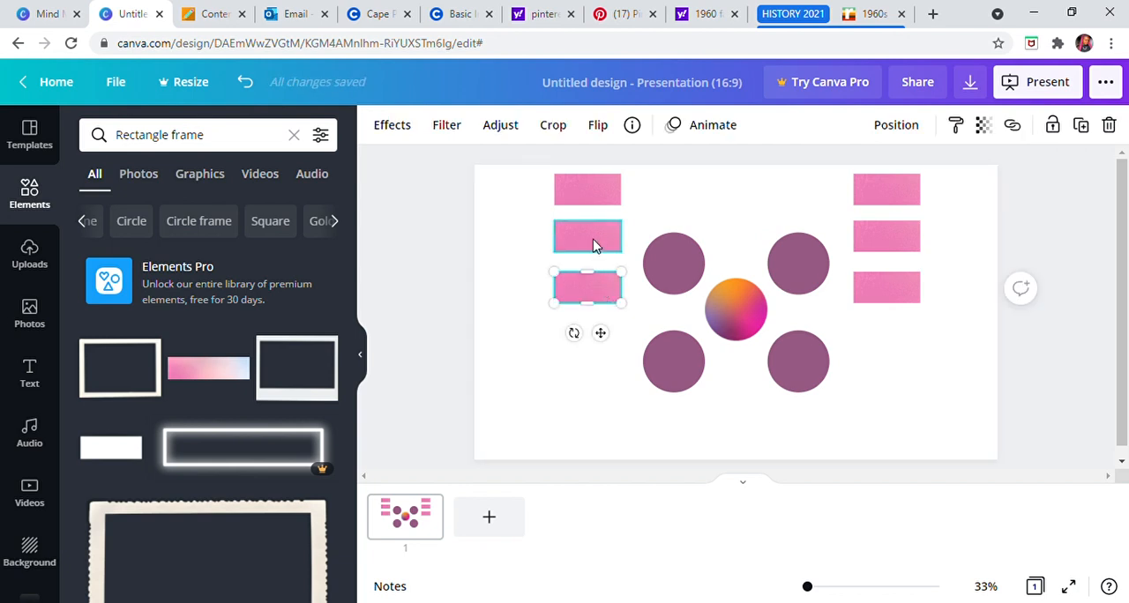
{"action": "left_click", "coordinate": [513, 234]}
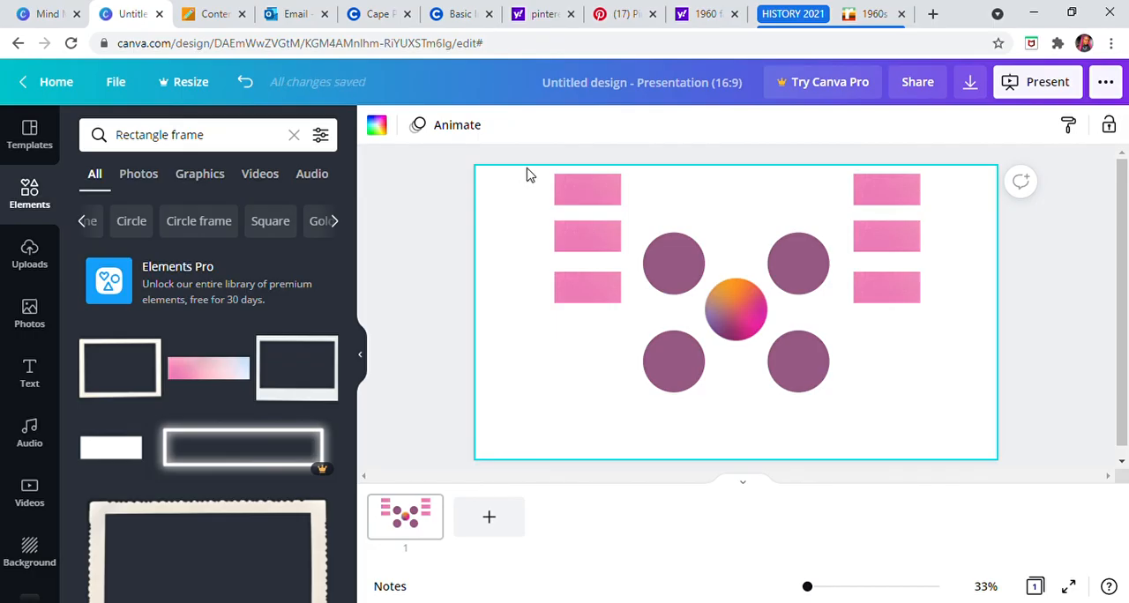
{"action": "left_click", "coordinate": [424, 217]}
Step: Duplicate the left column of three pink rectangles and place the copies directly below it, near the slide's lower edge
{"action": "left_click_drag", "start_coordinate": [541, 178], "coordinate": [589, 294]}
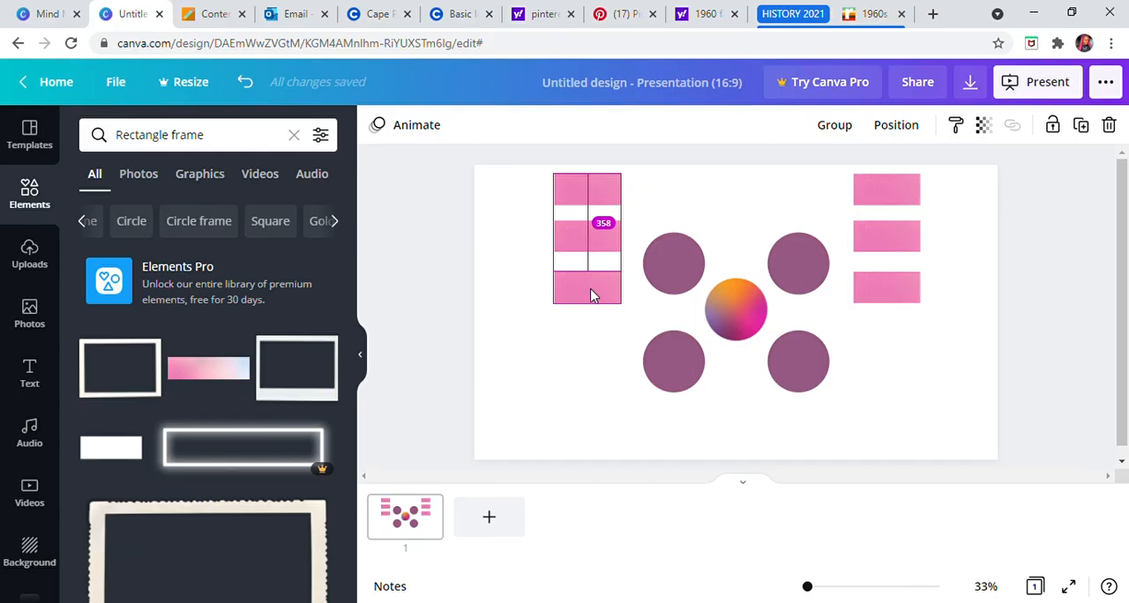
{"action": "left_click_drag", "start_coordinate": [593, 296], "coordinate": [601, 453]}
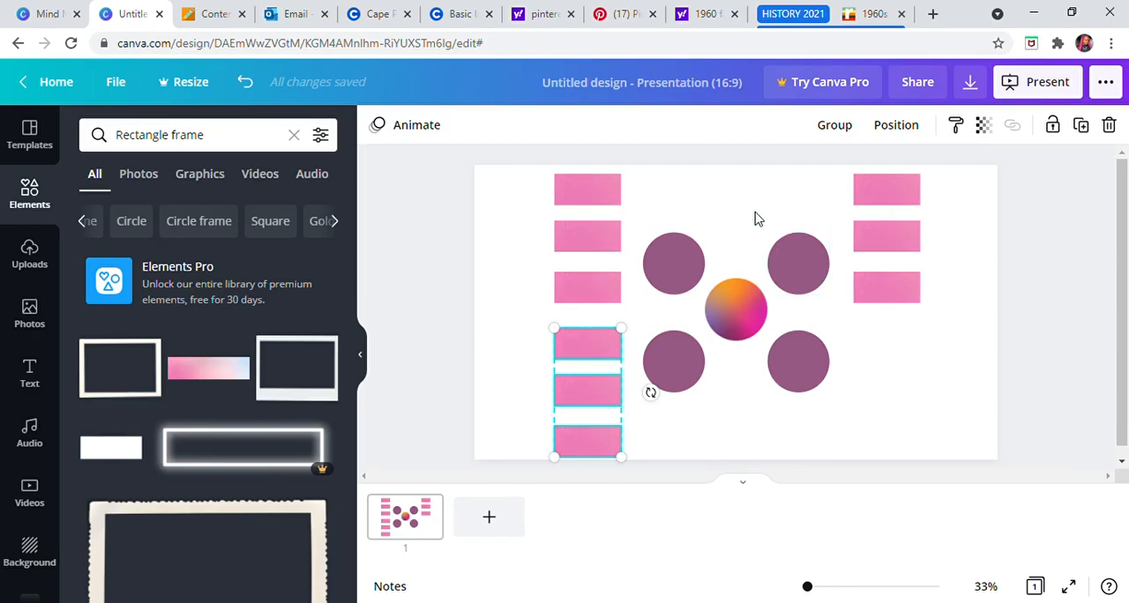
{"action": "left_click", "coordinate": [721, 179]}
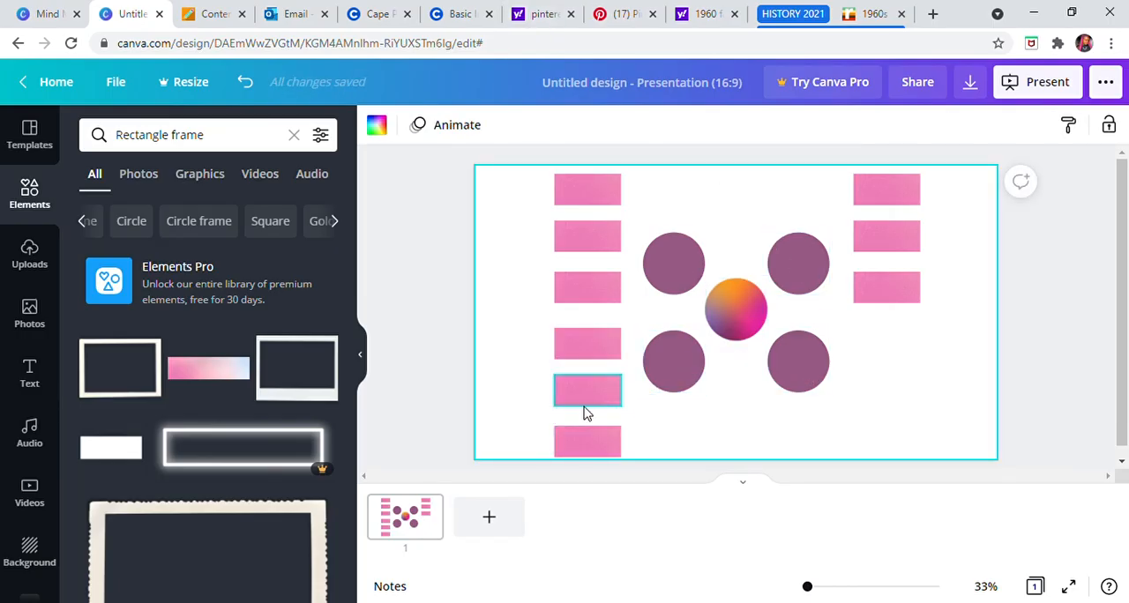
Step: Duplicate the three lower-left pink rectangles and place the copies below the right column of rectangles
{"action": "left_click_drag", "start_coordinate": [535, 320], "coordinate": [610, 457]}
{"action": "left_click_drag", "start_coordinate": [617, 454], "coordinate": [886, 458]}
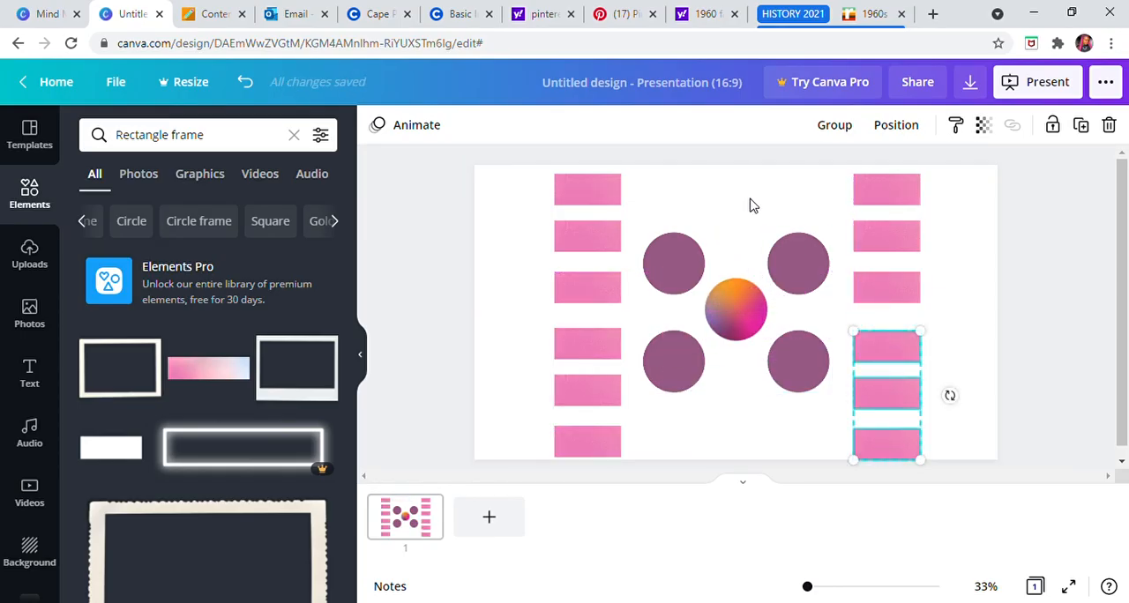
{"action": "left_click", "coordinate": [750, 206]}
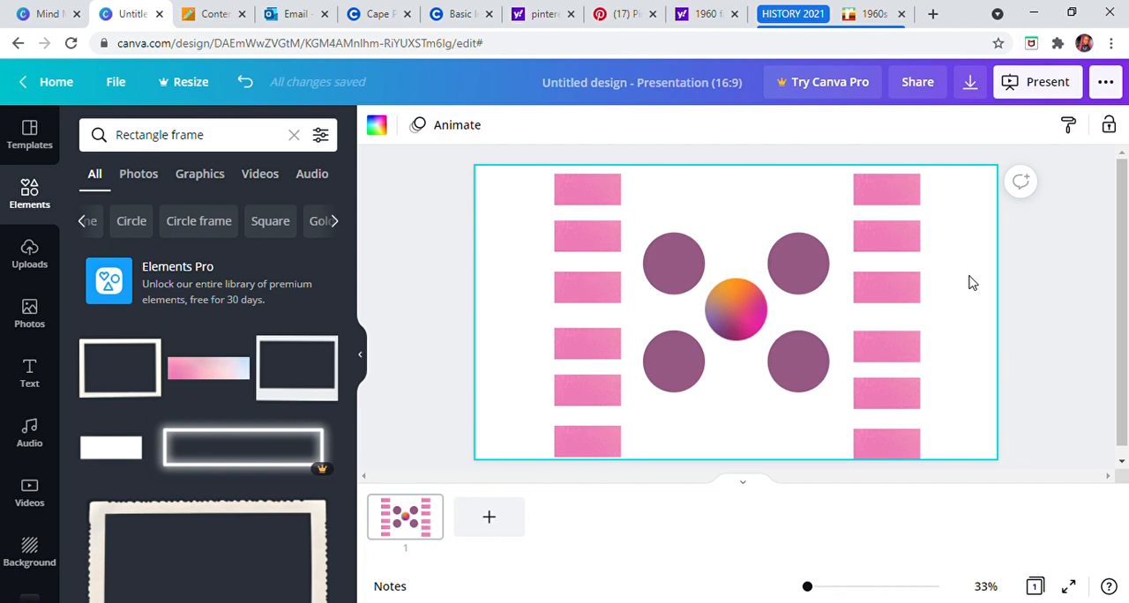
{"action": "left_click", "coordinate": [1021, 284]}
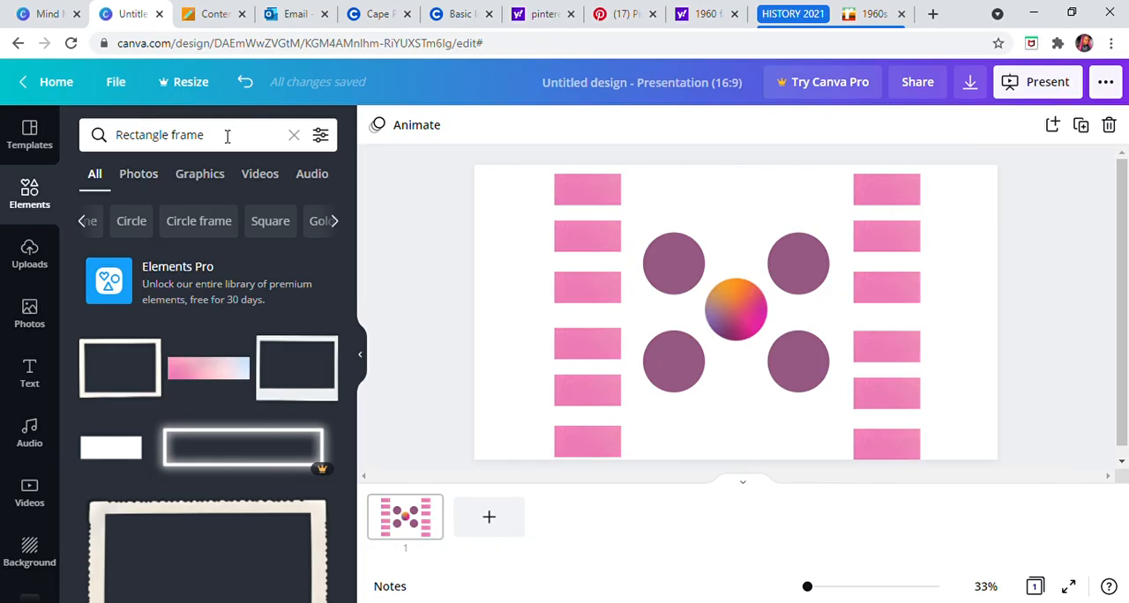
{"action": "left_click", "coordinate": [589, 249]}
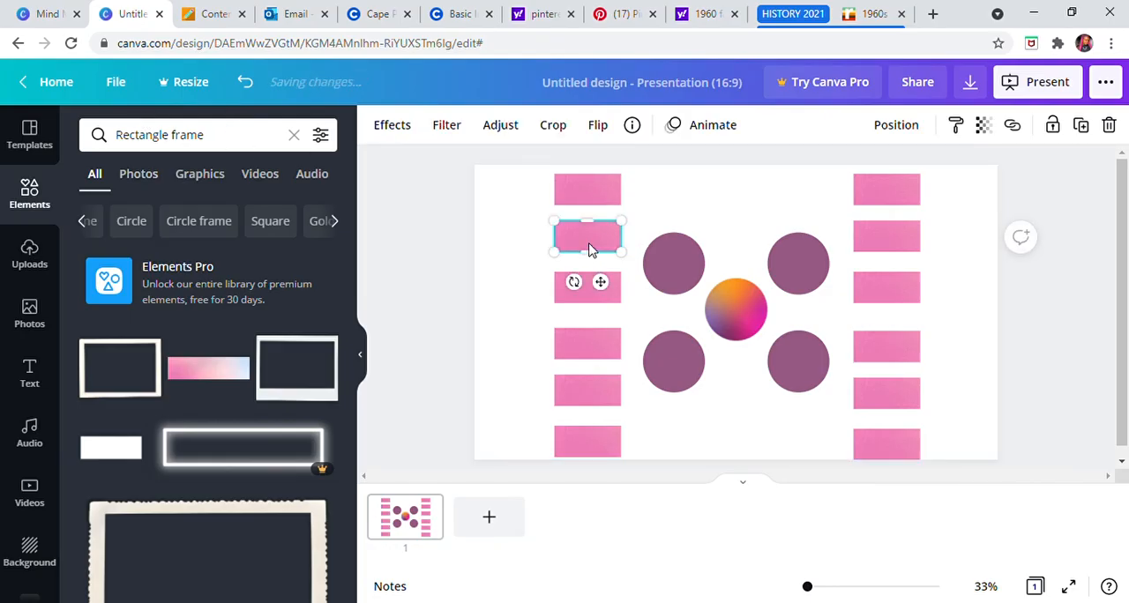
{"action": "left_click", "coordinate": [501, 265]}
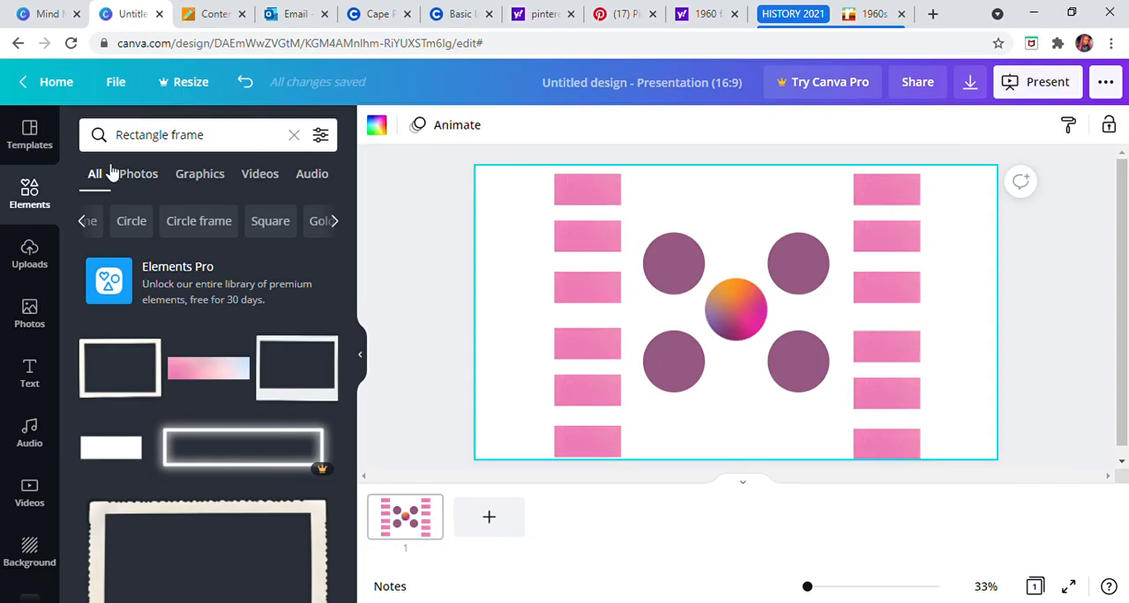
Step: Stagger the three upper-left pink rectangles, moving the middle one outward and the other two slightly toward the circles
{"action": "left_click_drag", "start_coordinate": [580, 246], "coordinate": [512, 246]}
{"action": "left_click_drag", "start_coordinate": [589, 290], "coordinate": [603, 270]}
{"action": "left_click", "coordinate": [593, 183]}
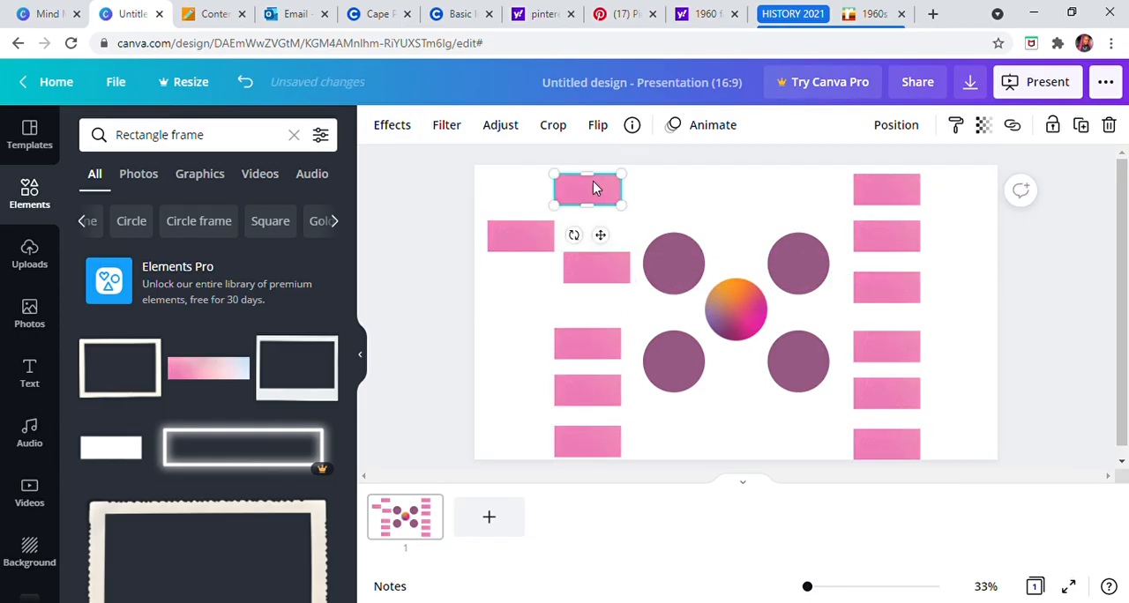
{"action": "left_click_drag", "start_coordinate": [593, 183], "coordinate": [609, 195]}
{"action": "mouse_move", "coordinate": [540, 247]}
{"action": "left_mouse_down"}
{"action": "mouse_move", "coordinate": [557, 244]}
{"action": "mouse_move", "coordinate": [547, 240]}
{"action": "left_mouse_up"}
{"action": "left_click", "coordinate": [678, 194]}
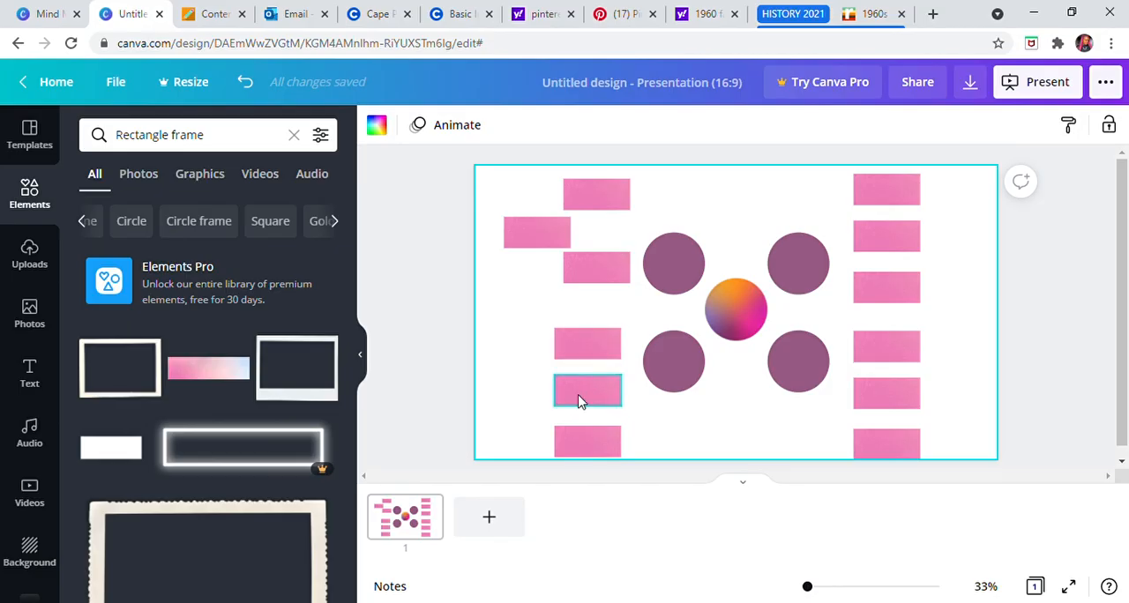
Step: Stagger the lower-left pink rectangles by moving the middle one outward and the bottom one slightly inward
{"action": "left_click_drag", "start_coordinate": [579, 386], "coordinate": [537, 388]}
{"action": "left_click", "coordinate": [608, 446]}
{"action": "mouse_move", "coordinate": [608, 445]}
{"action": "left_mouse_down"}
{"action": "mouse_move", "coordinate": [629, 429]}
{"action": "mouse_move", "coordinate": [610, 451]}
{"action": "mouse_move", "coordinate": [619, 450]}
{"action": "left_mouse_up"}
Step: Move the middle rectangle of both the upper-right and lower-right groups outward to mirror the staggered left side
{"action": "left_click_drag", "start_coordinate": [887, 240], "coordinate": [937, 238]}
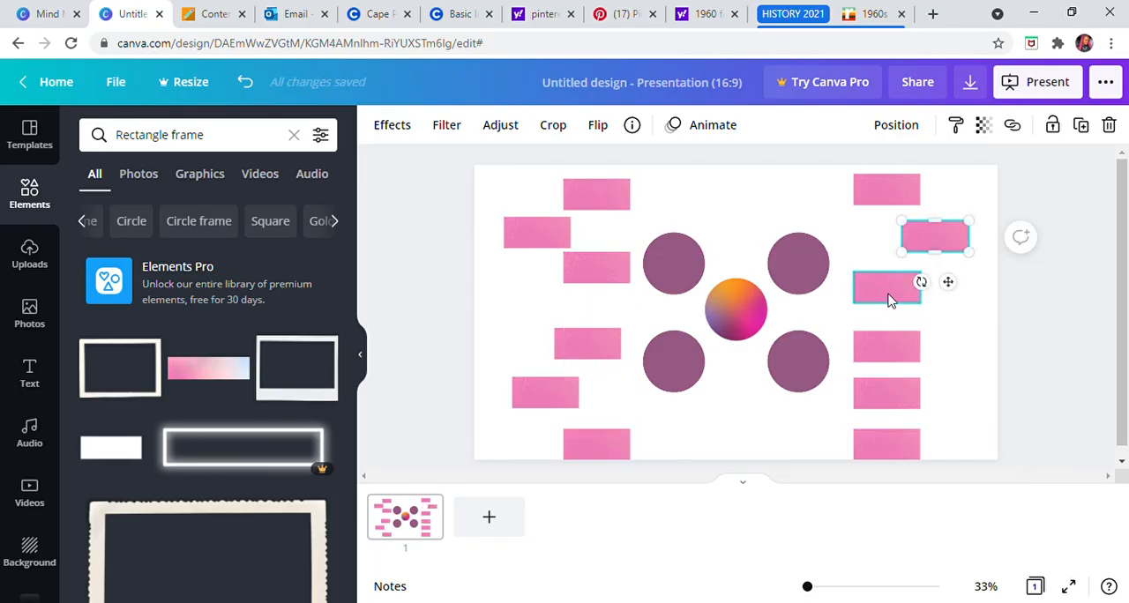
{"action": "left_click", "coordinate": [874, 422]}
{"action": "left_click_drag", "start_coordinate": [879, 398], "coordinate": [918, 412]}
{"action": "left_click", "coordinate": [961, 307]}
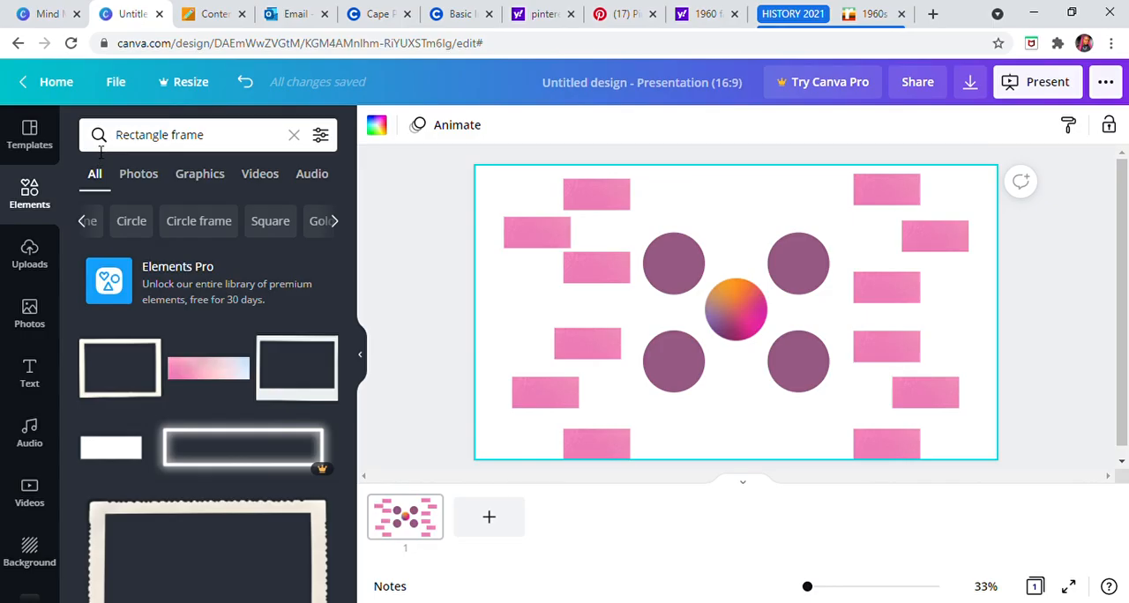
Step: Search the elements library for "ARROW" in place of the rectangle frame search
{"action": "left_click_drag", "start_coordinate": [229, 148], "coordinate": [162, 141]}
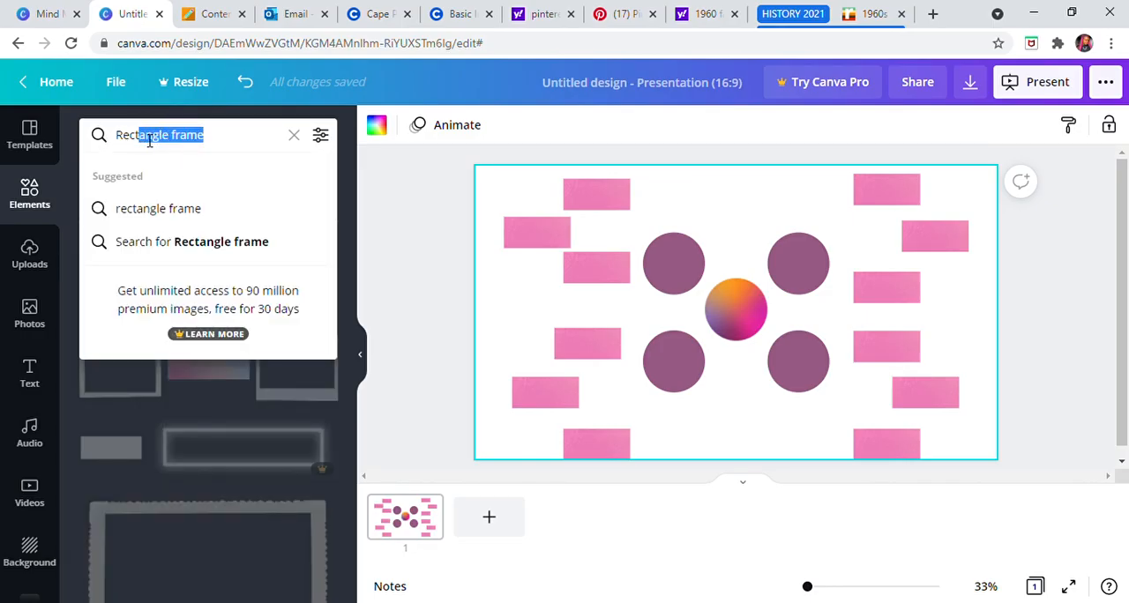
{"action": "left_click", "coordinate": [27, 196]}
{"action": "left_click", "coordinate": [159, 141]}
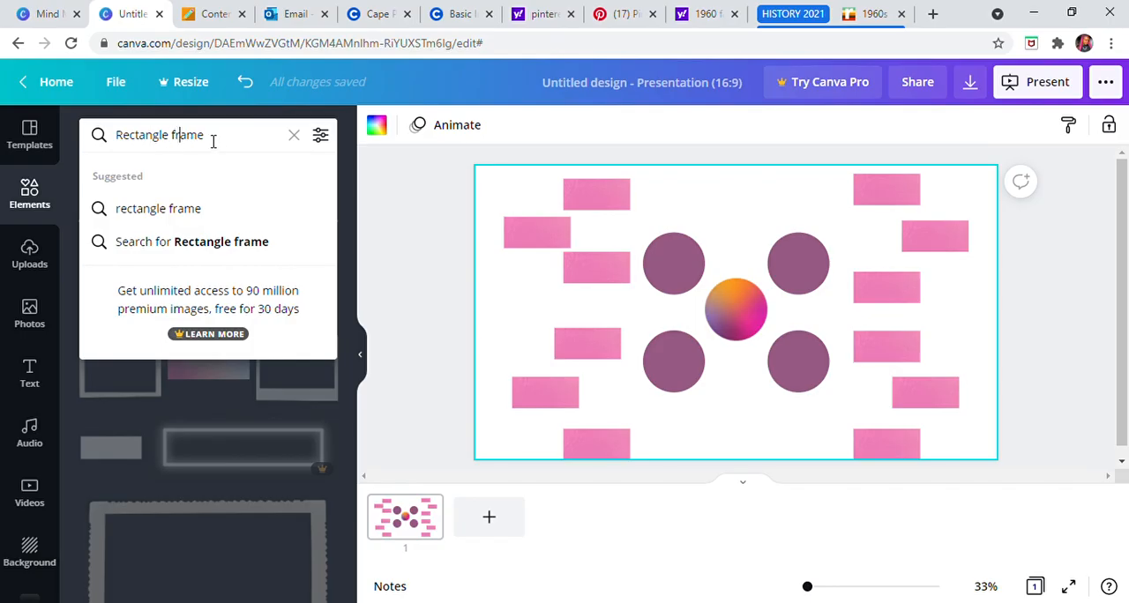
{"action": "left_click_drag", "start_coordinate": [208, 141], "coordinate": [137, 141]}
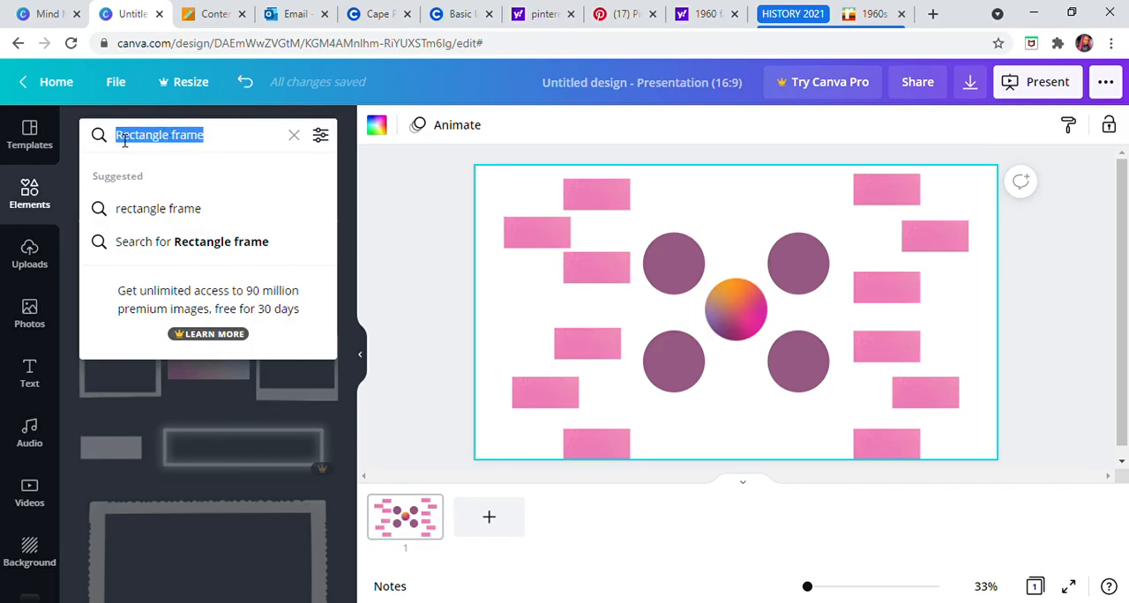
{"action": "type", "text": "ARROW"}
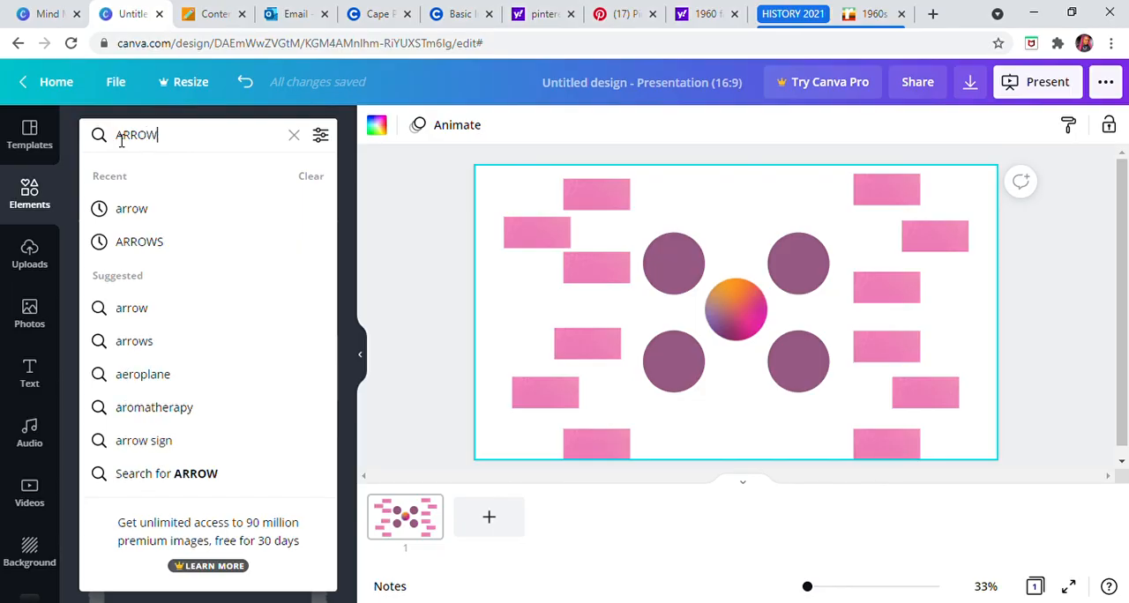
{"action": "key", "text": "Return"}
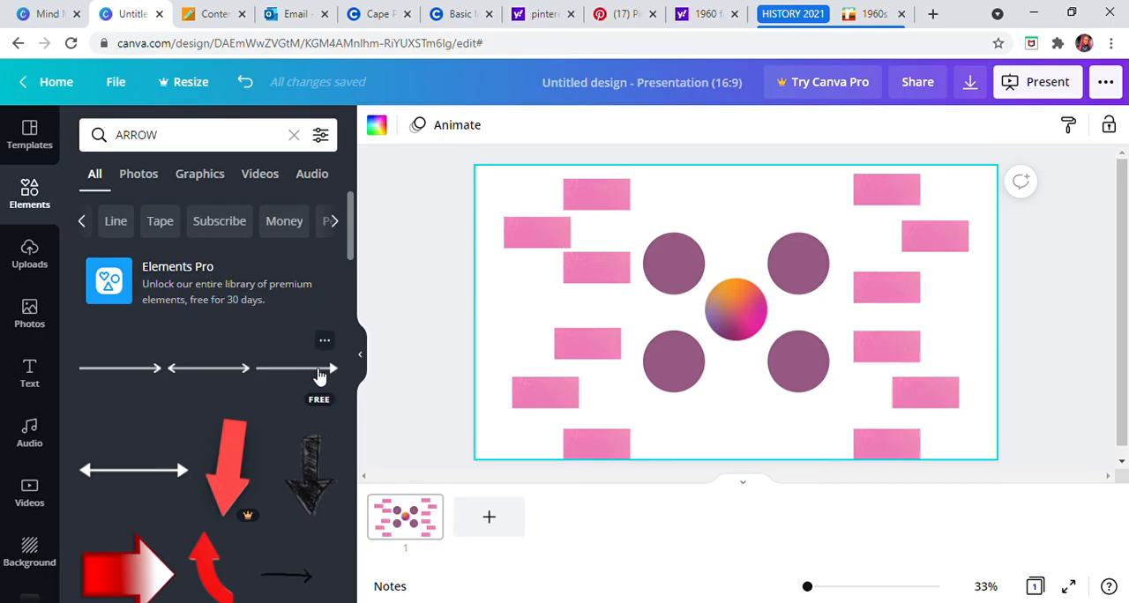
Step: Browse the arrow results for a suitable graphic to connect the shapes, and return to the first results
{"action": "scroll", "coordinate": [299, 543], "scroll_direction": "down", "scroll_amount": 1}
{"action": "scroll", "coordinate": [295, 463], "scroll_direction": "down", "scroll_amount": 1}
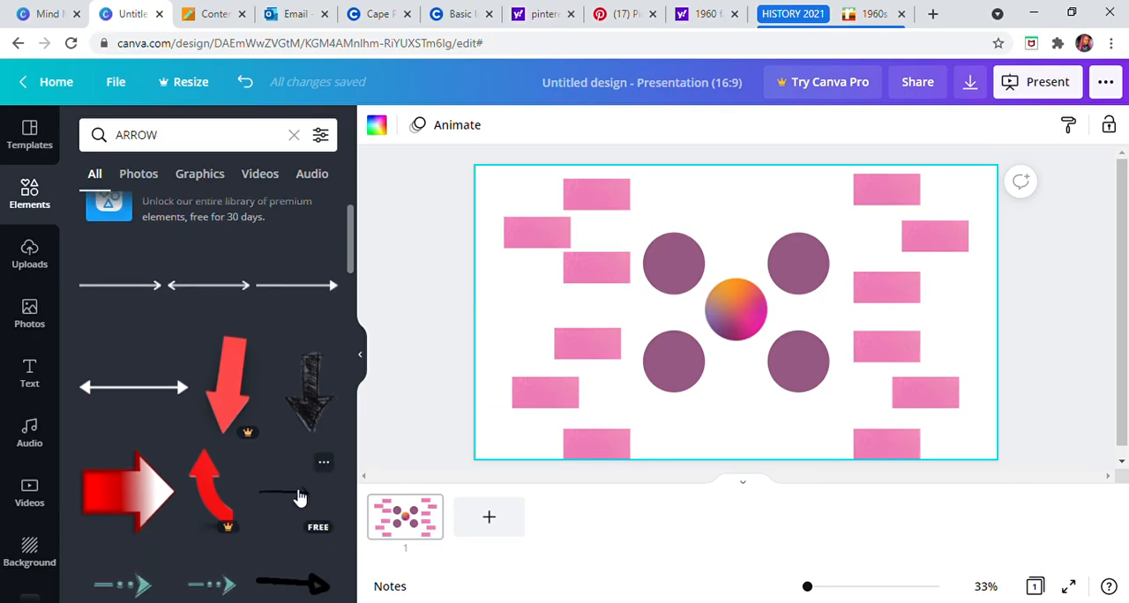
{"action": "scroll", "coordinate": [287, 476], "scroll_direction": "down", "scroll_amount": 2}
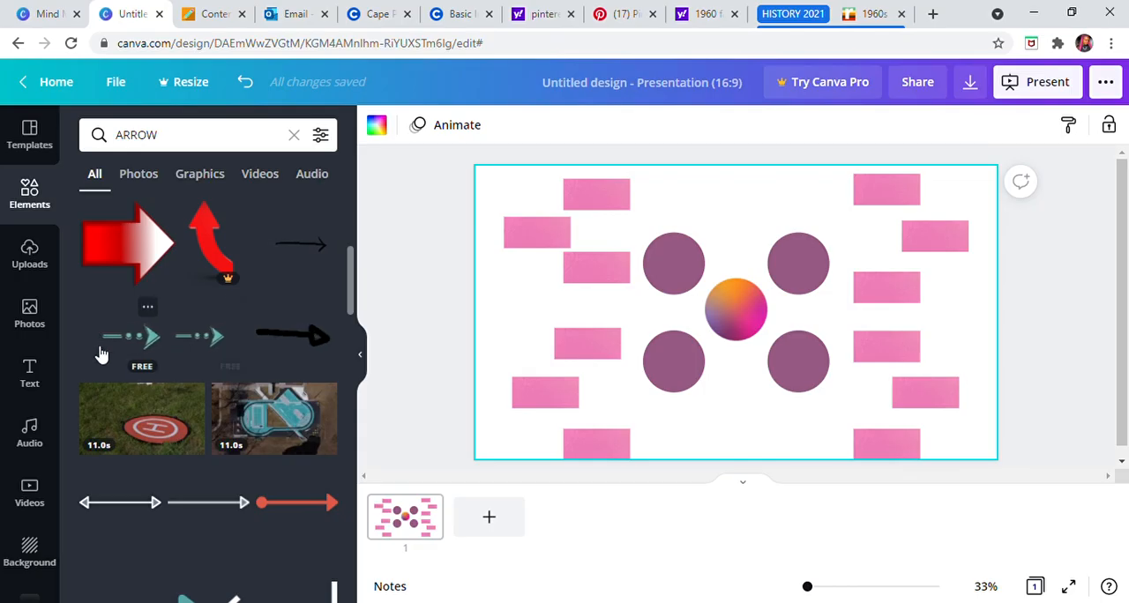
{"action": "scroll", "coordinate": [239, 505], "scroll_direction": "down", "scroll_amount": 3}
{"action": "scroll", "coordinate": [254, 340], "scroll_direction": "down", "scroll_amount": 5}
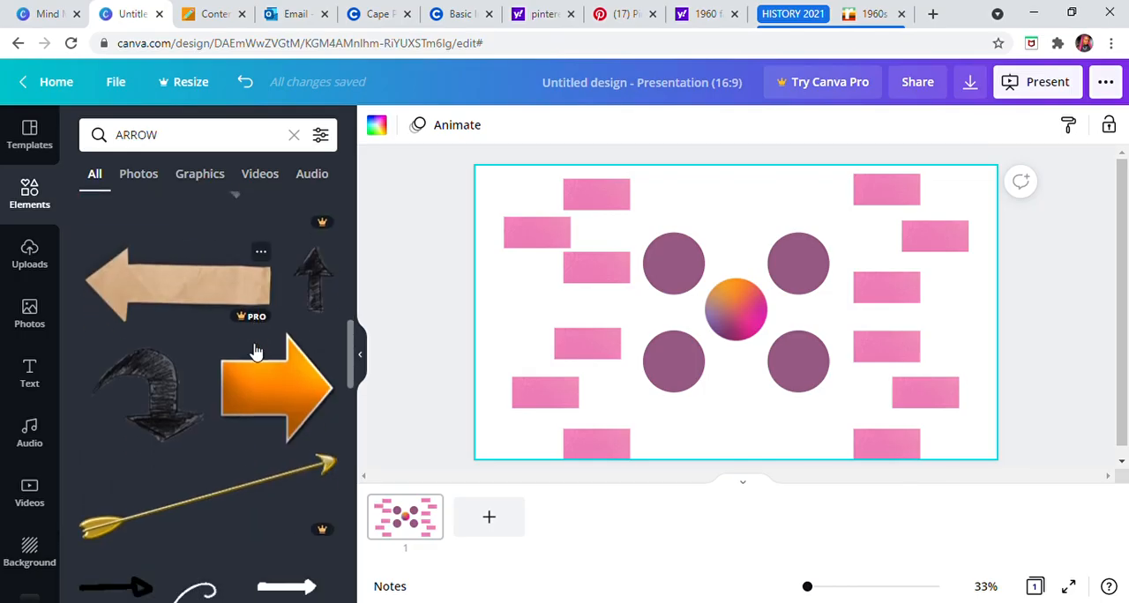
{"action": "scroll", "coordinate": [248, 357], "scroll_direction": "down", "scroll_amount": 5}
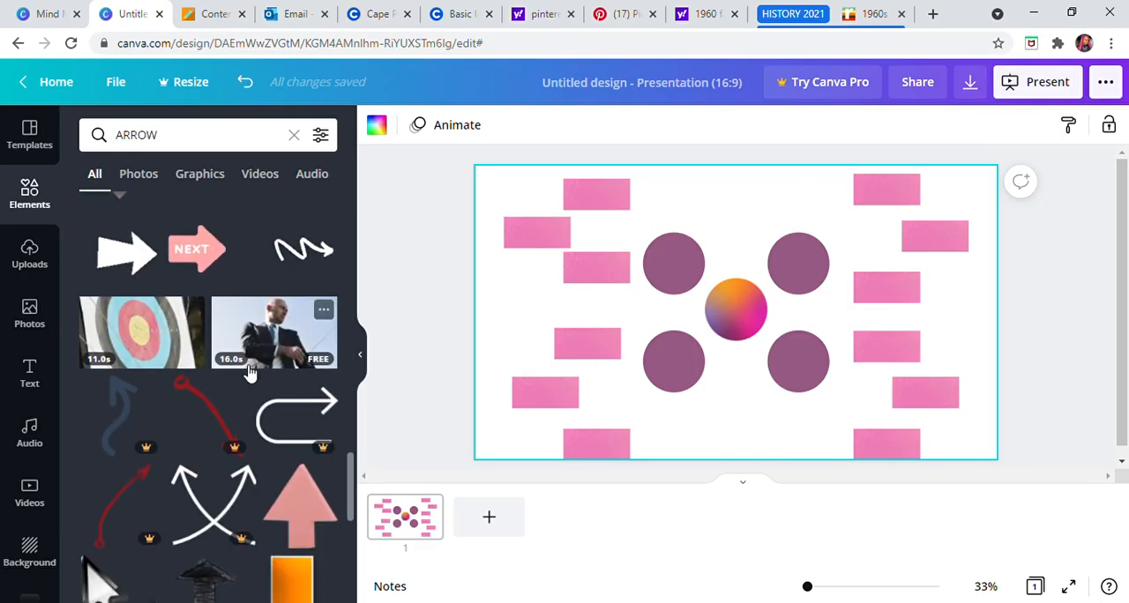
{"action": "scroll", "coordinate": [250, 371], "scroll_direction": "down", "scroll_amount": 3}
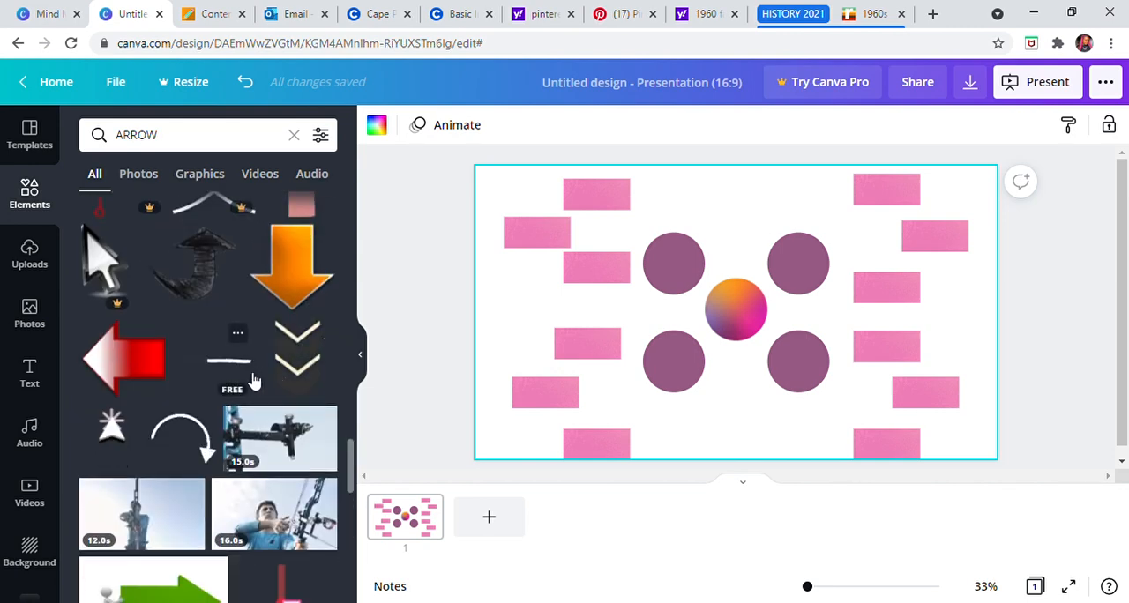
{"action": "scroll", "coordinate": [254, 381], "scroll_direction": "down", "scroll_amount": 5}
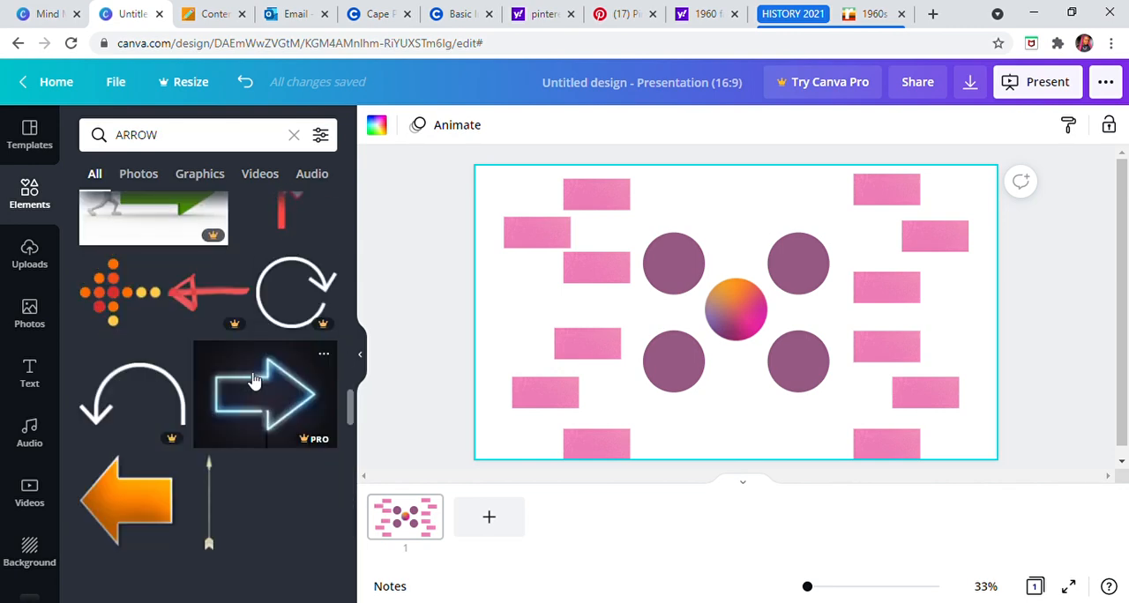
{"action": "scroll", "coordinate": [253, 381], "scroll_direction": "down", "scroll_amount": 3}
{"action": "scroll", "coordinate": [253, 381], "scroll_direction": "down", "scroll_amount": 6}
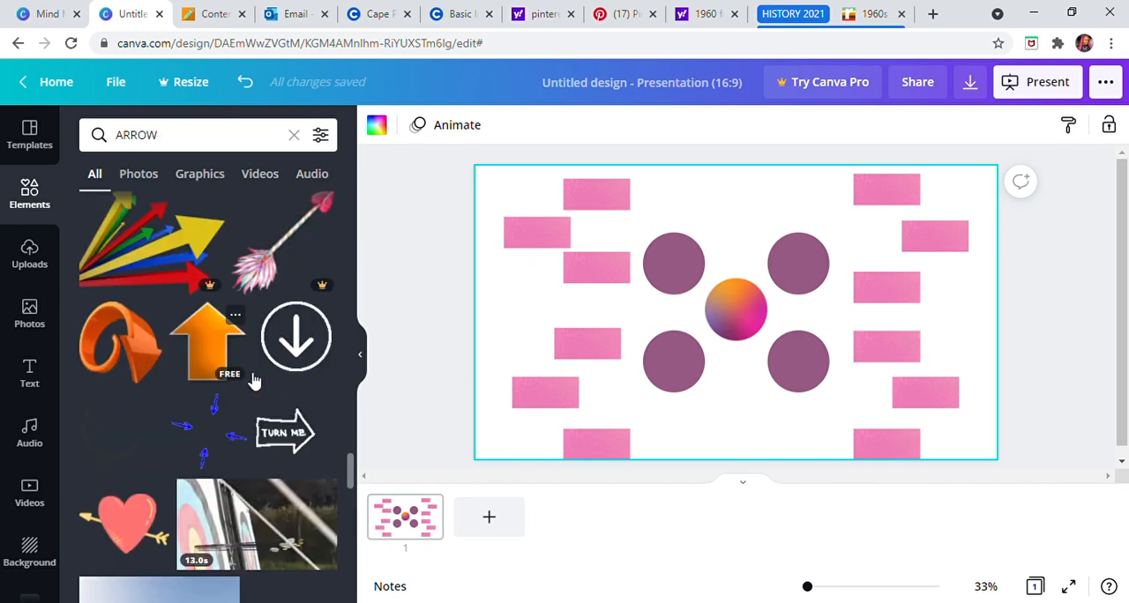
{"action": "scroll", "coordinate": [253, 382], "scroll_direction": "up", "scroll_amount": 6}
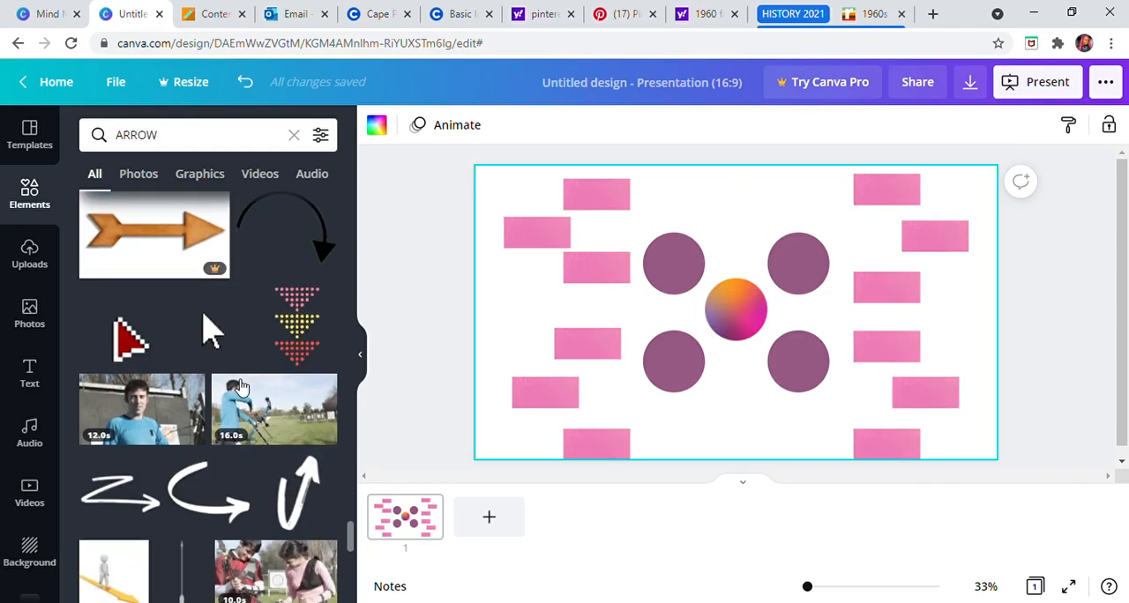
{"action": "scroll", "coordinate": [245, 421], "scroll_direction": "up", "scroll_amount": 10}
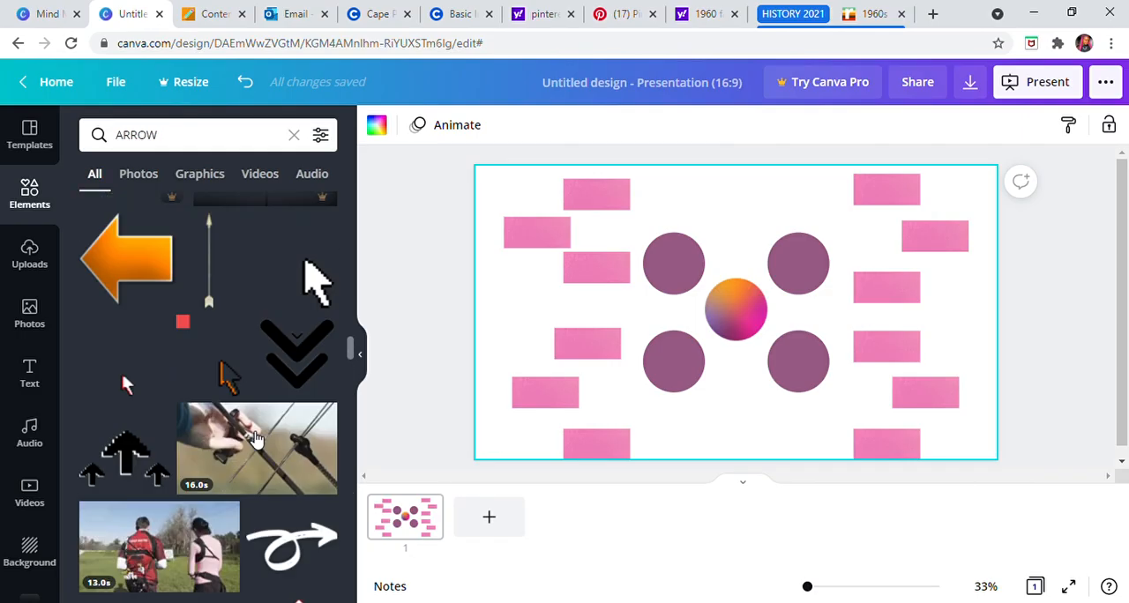
{"action": "scroll", "coordinate": [265, 428], "scroll_direction": "up", "scroll_amount": 8}
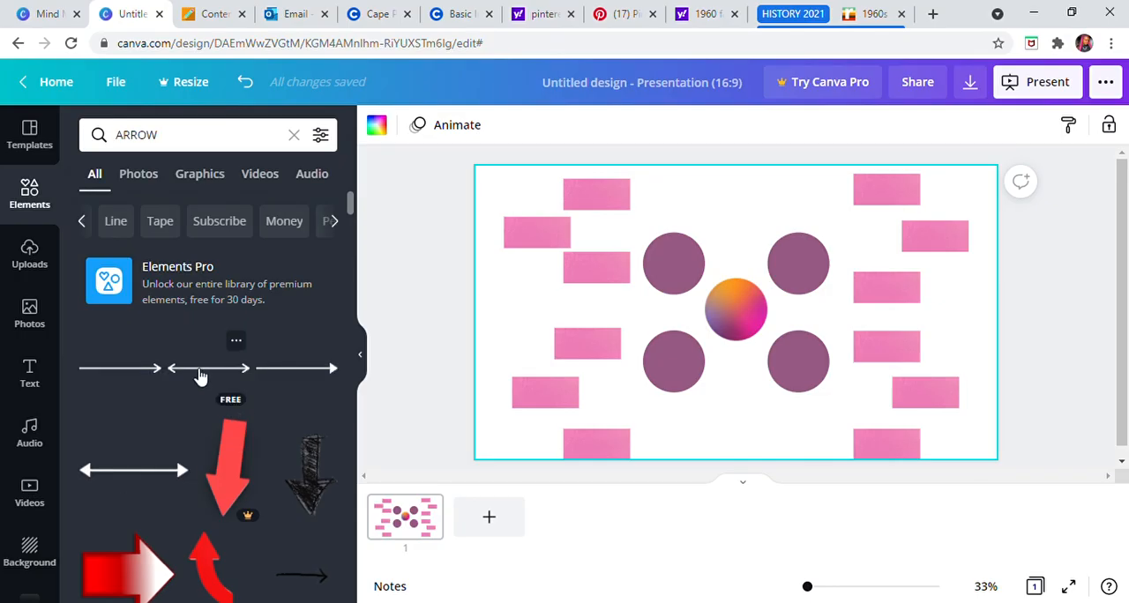
Step: Add the straight single-headed arrow with a solid triangular tip, colour its shaft orange and place it above the purple circles
{"action": "left_click", "coordinate": [309, 373]}
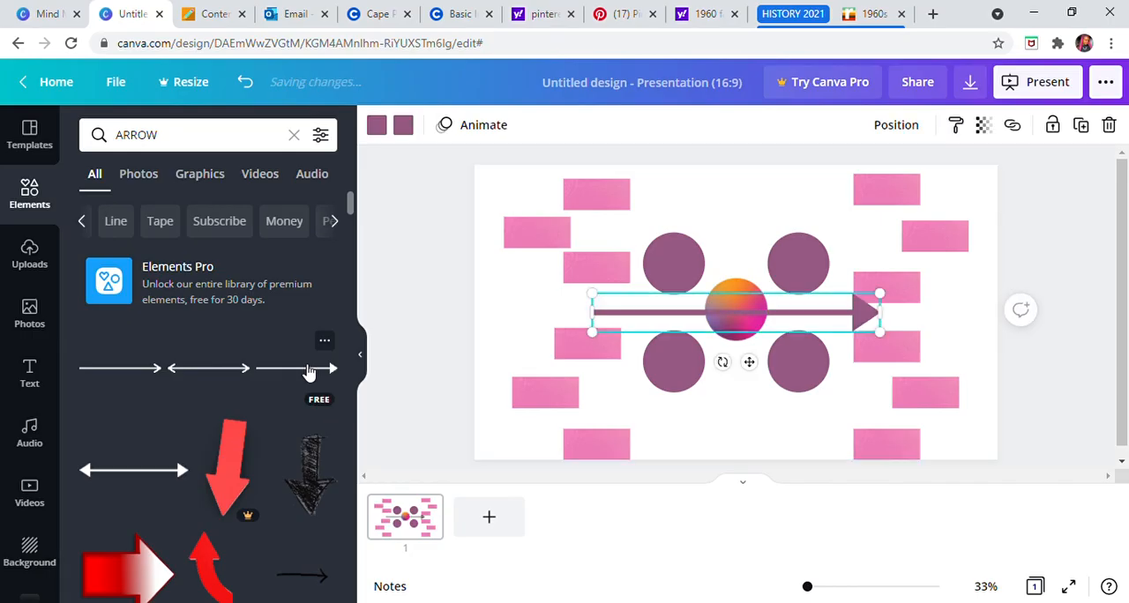
{"action": "left_click", "coordinate": [378, 128]}
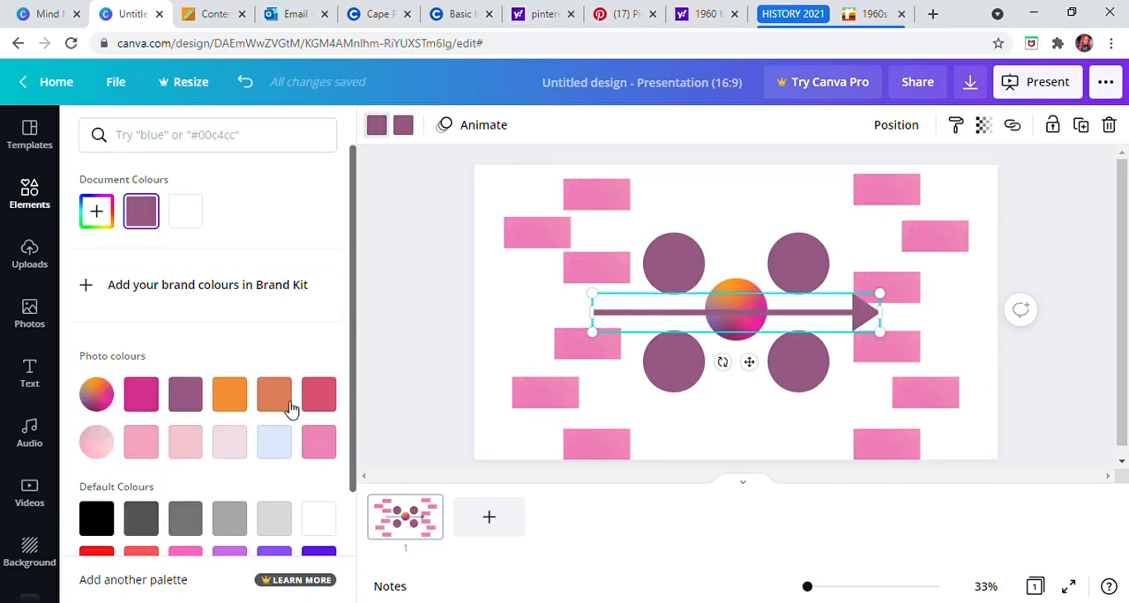
{"action": "left_click", "coordinate": [276, 397]}
{"action": "left_click", "coordinate": [232, 397]}
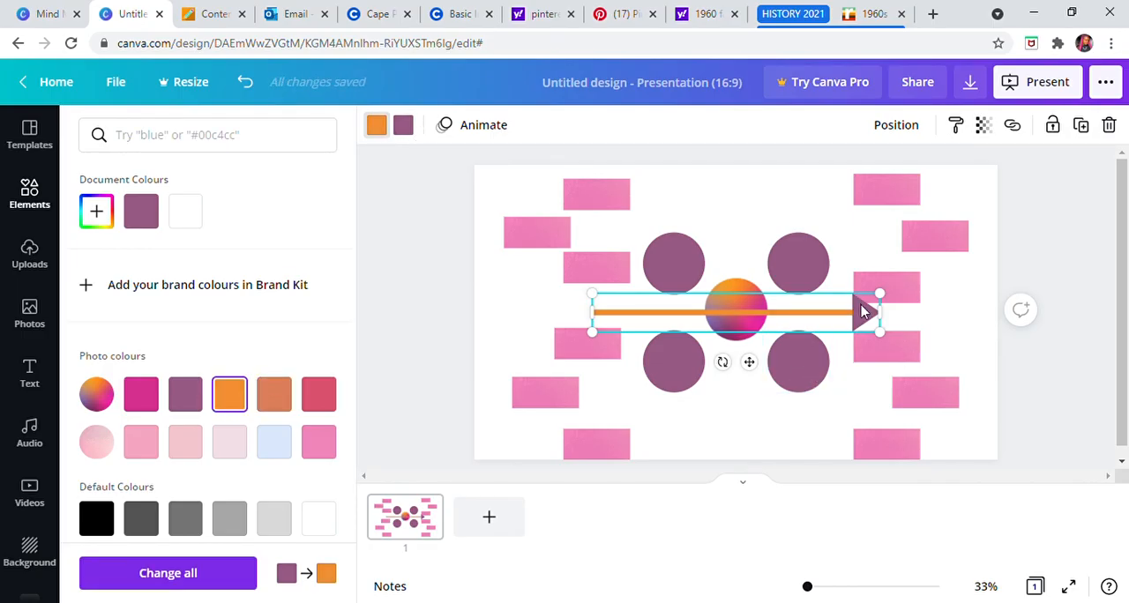
{"action": "left_click", "coordinate": [815, 303]}
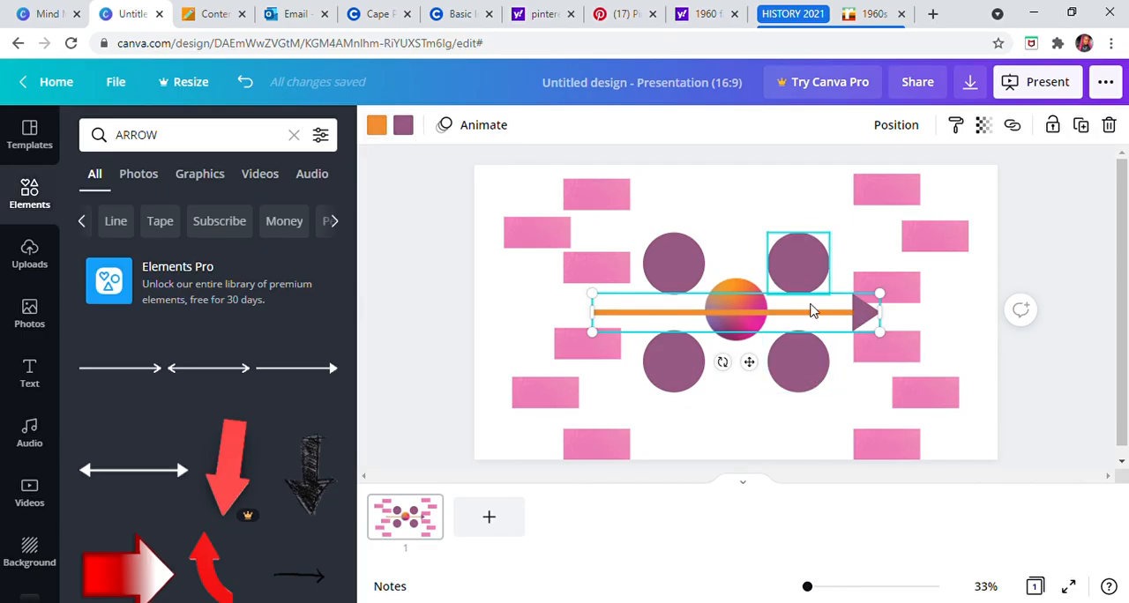
{"action": "left_click_drag", "start_coordinate": [783, 318], "coordinate": [771, 221]}
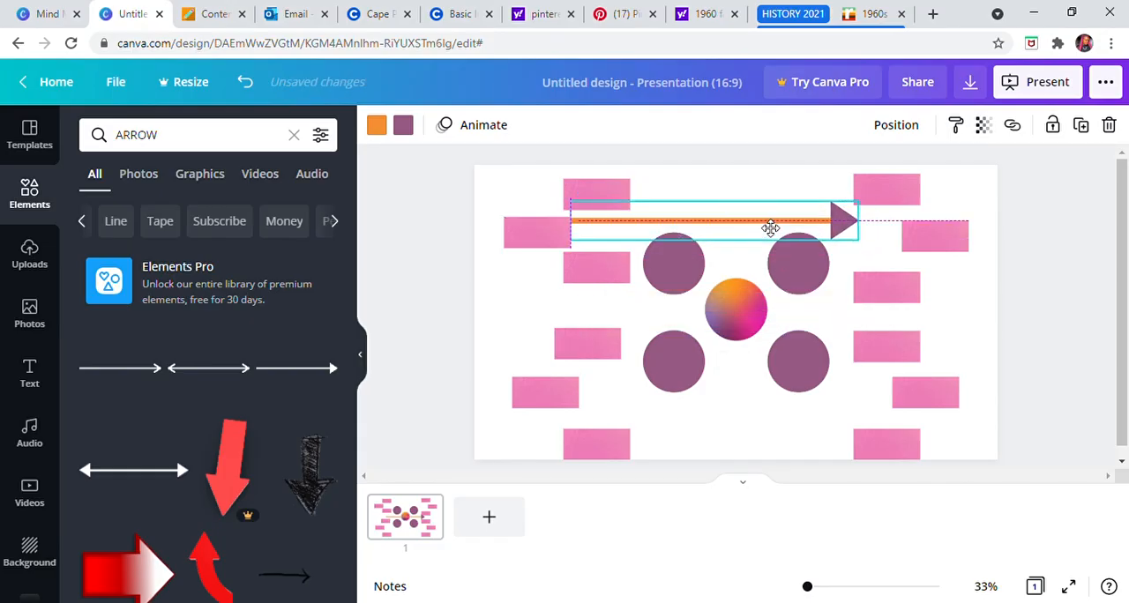
Step: Recolour the arrow's head and shaft in the same medium blue from the default colours
{"action": "left_click", "coordinate": [406, 131]}
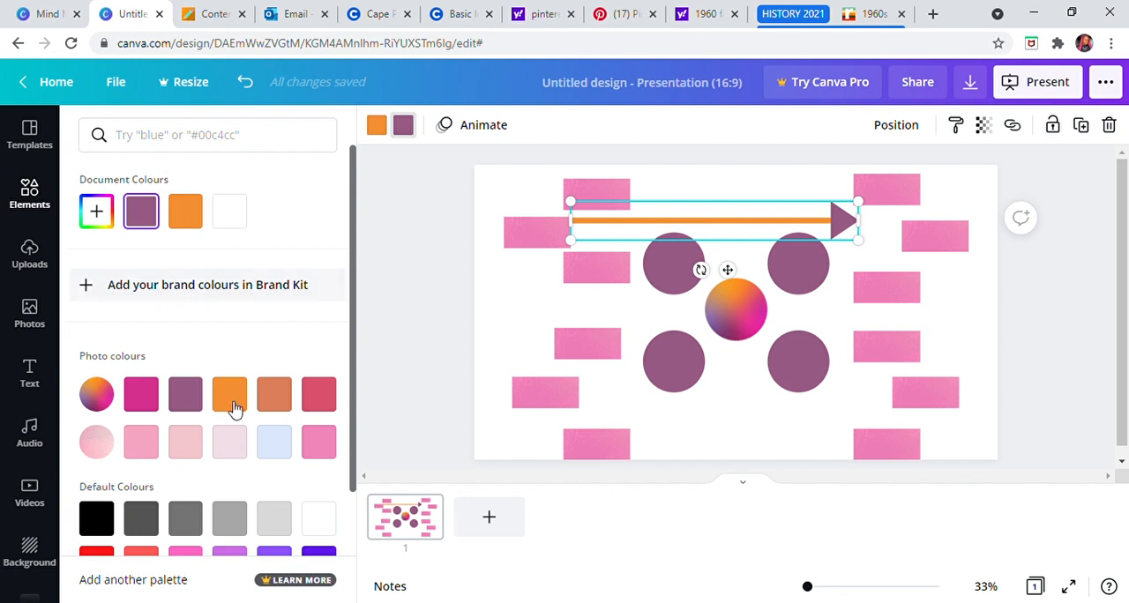
{"action": "left_click", "coordinate": [282, 399]}
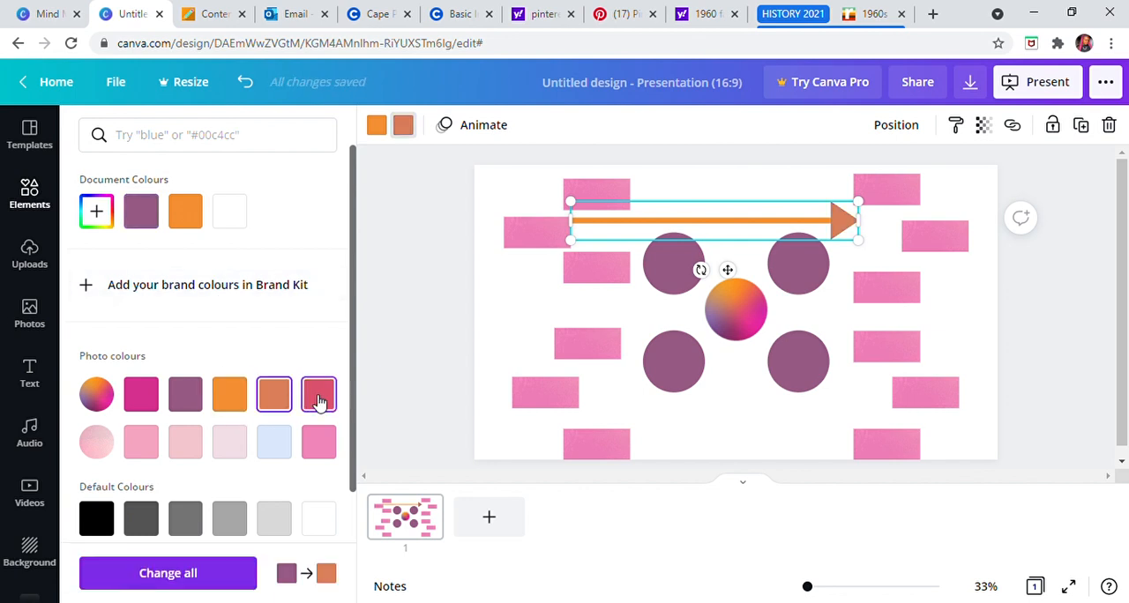
{"action": "left_click", "coordinate": [319, 397]}
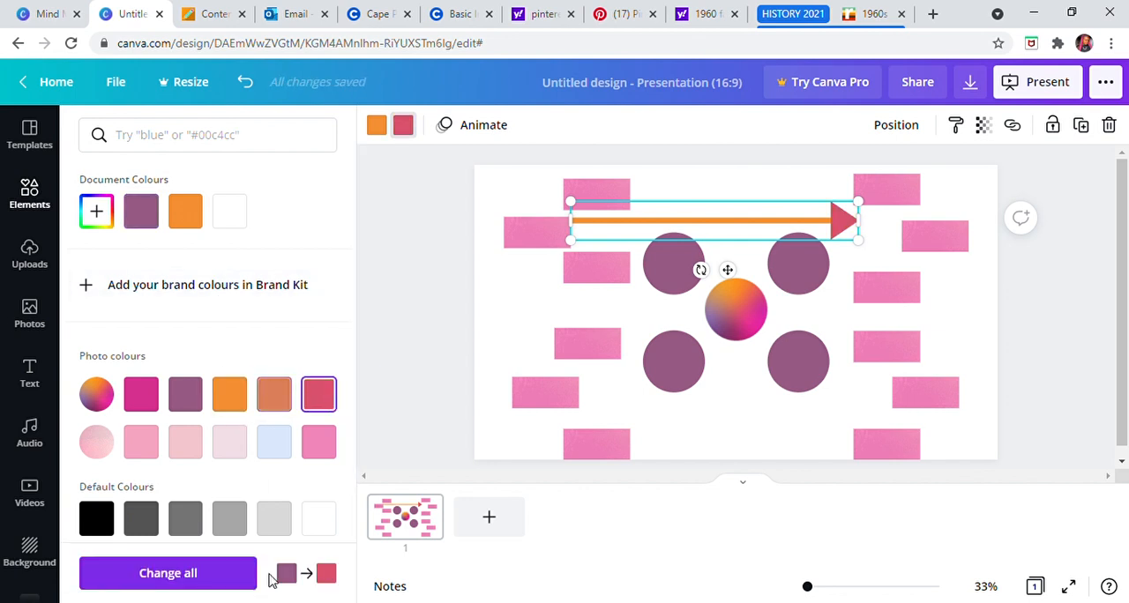
{"action": "left_click", "coordinate": [275, 444]}
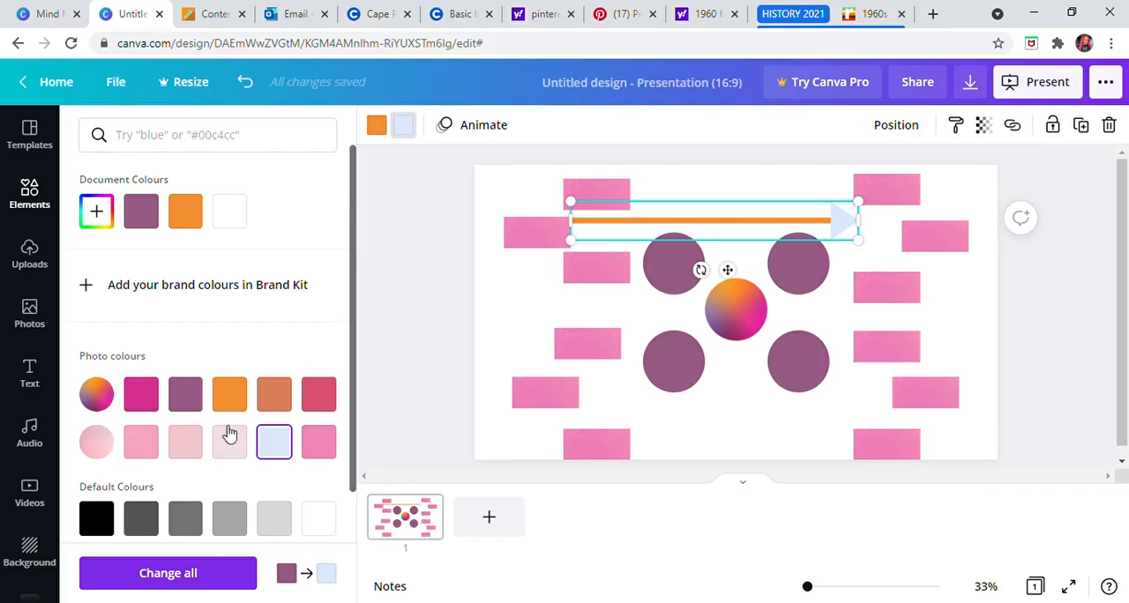
{"action": "scroll", "coordinate": [286, 461], "scroll_direction": "down", "scroll_amount": 2}
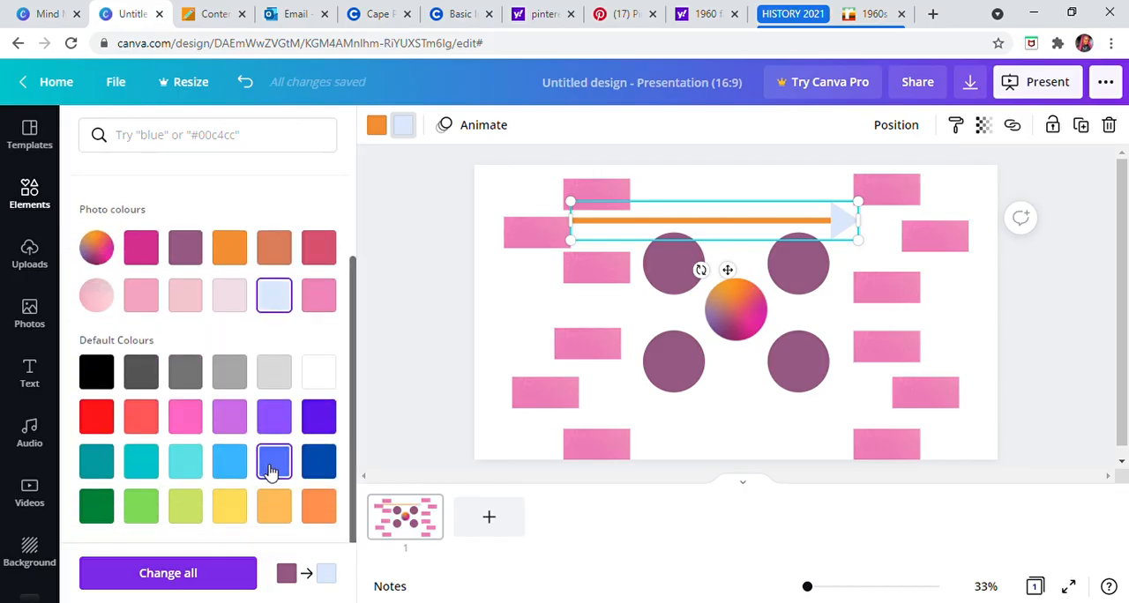
{"action": "left_click", "coordinate": [273, 470]}
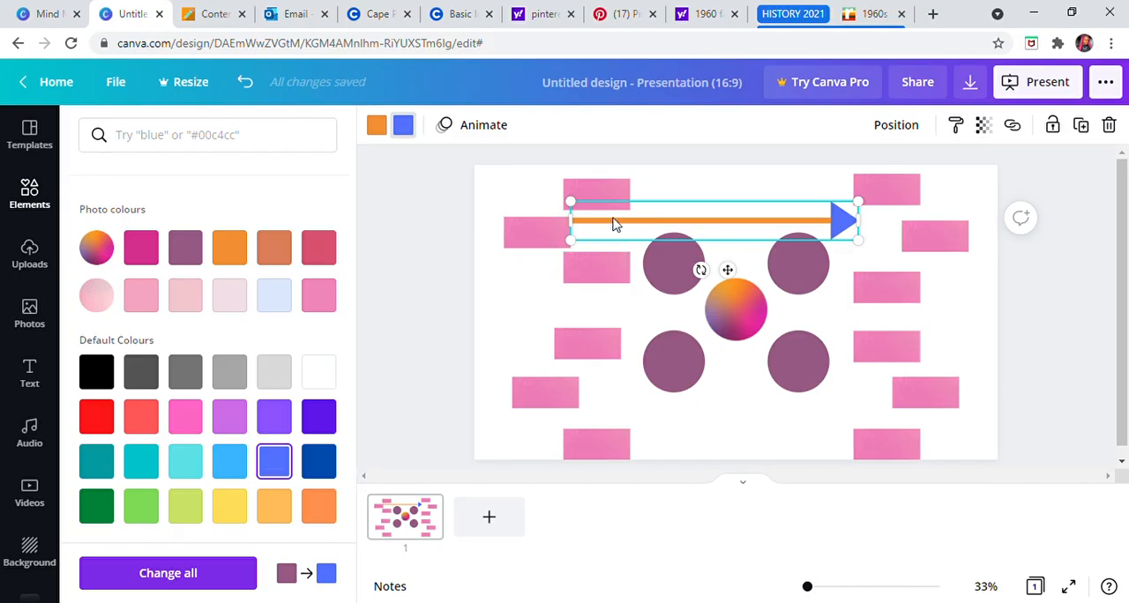
{"action": "left_click", "coordinate": [378, 131]}
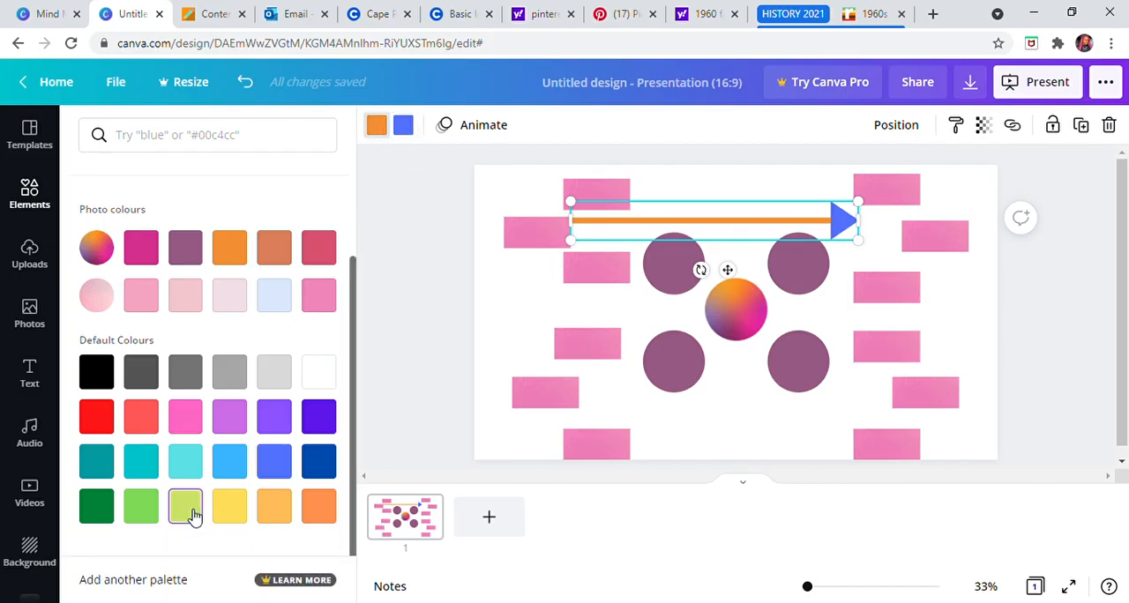
{"action": "left_click", "coordinate": [274, 461]}
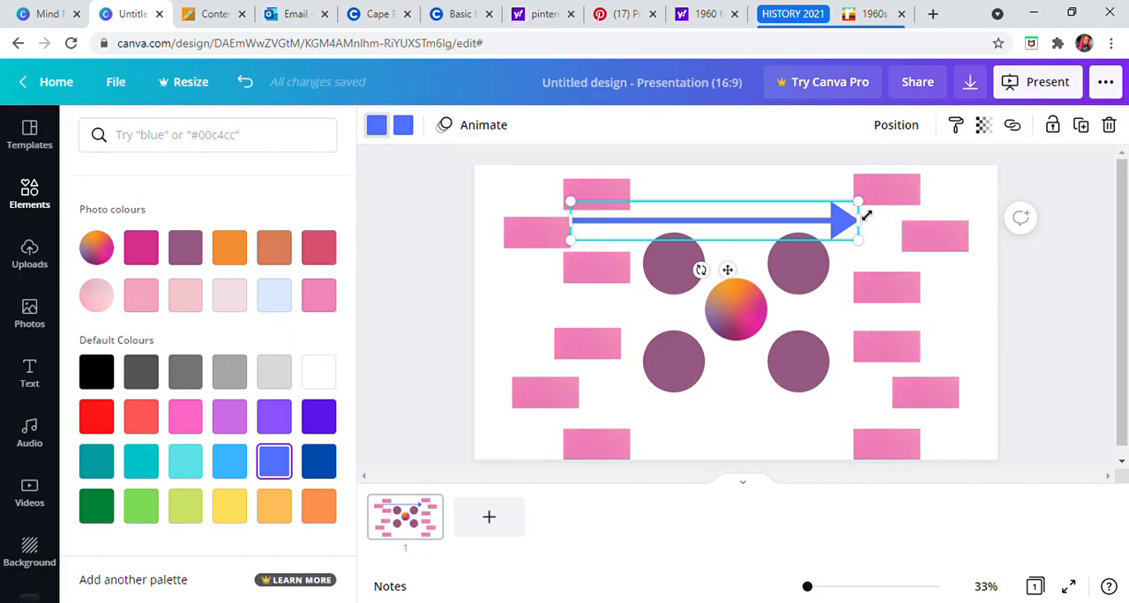
Step: Shorten and shrink the blue arrow so it spans only the gap between the upper-left rectangles and the upper-left circle
{"action": "left_click_drag", "start_coordinate": [843, 218], "coordinate": [878, 197]}
{"action": "left_click_drag", "start_coordinate": [791, 233], "coordinate": [695, 227]}
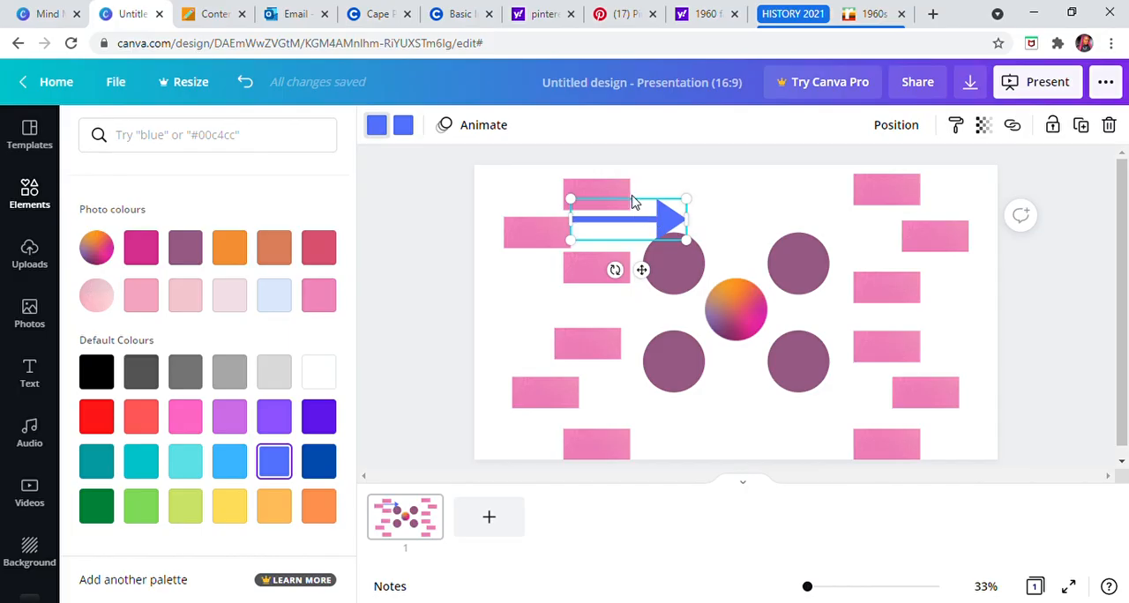
{"action": "mouse_move", "coordinate": [683, 212]}
{"action": "left_mouse_down"}
{"action": "mouse_move", "coordinate": [653, 229]}
{"action": "mouse_move", "coordinate": [708, 224]}
{"action": "mouse_move", "coordinate": [672, 235]}
{"action": "mouse_move", "coordinate": [686, 225]}
{"action": "left_mouse_up"}
{"action": "left_click", "coordinate": [658, 234]}
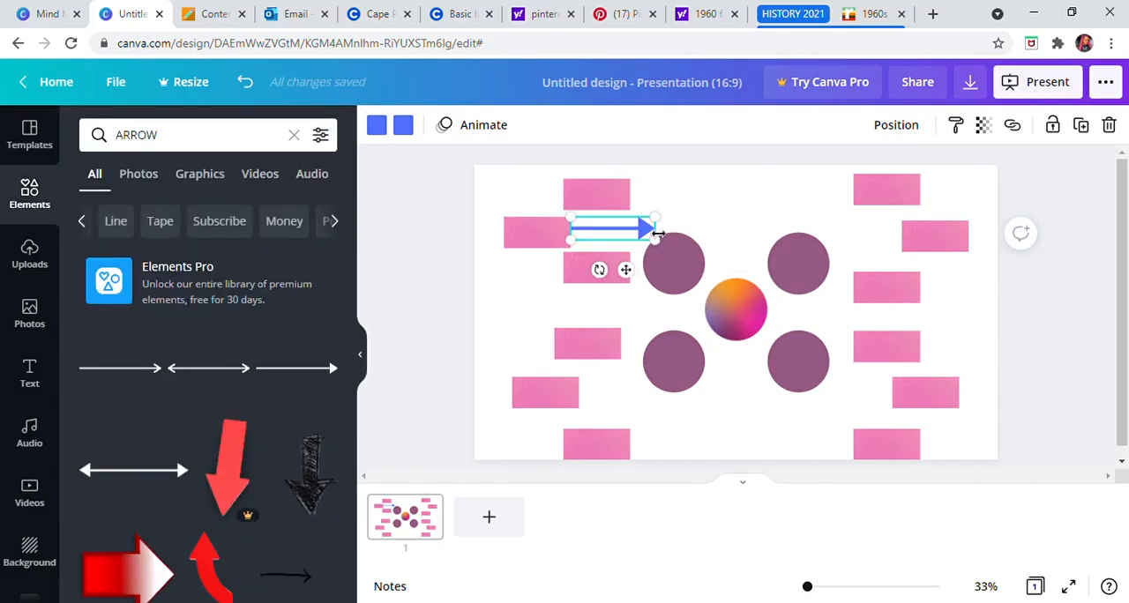
{"action": "left_click", "coordinate": [699, 186]}
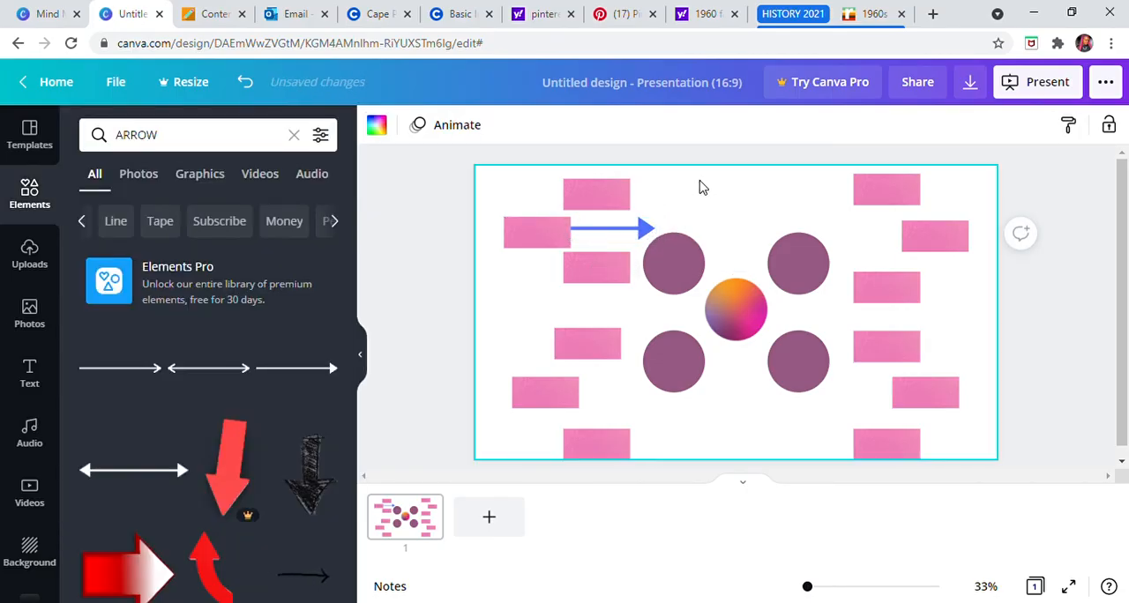
Step: Rotate the blue arrow to point up and to the left, and shrink it further near the top-left rectangle
{"action": "left_click", "coordinate": [651, 233]}
{"action": "left_click_drag", "start_coordinate": [615, 284], "coordinate": [669, 206]}
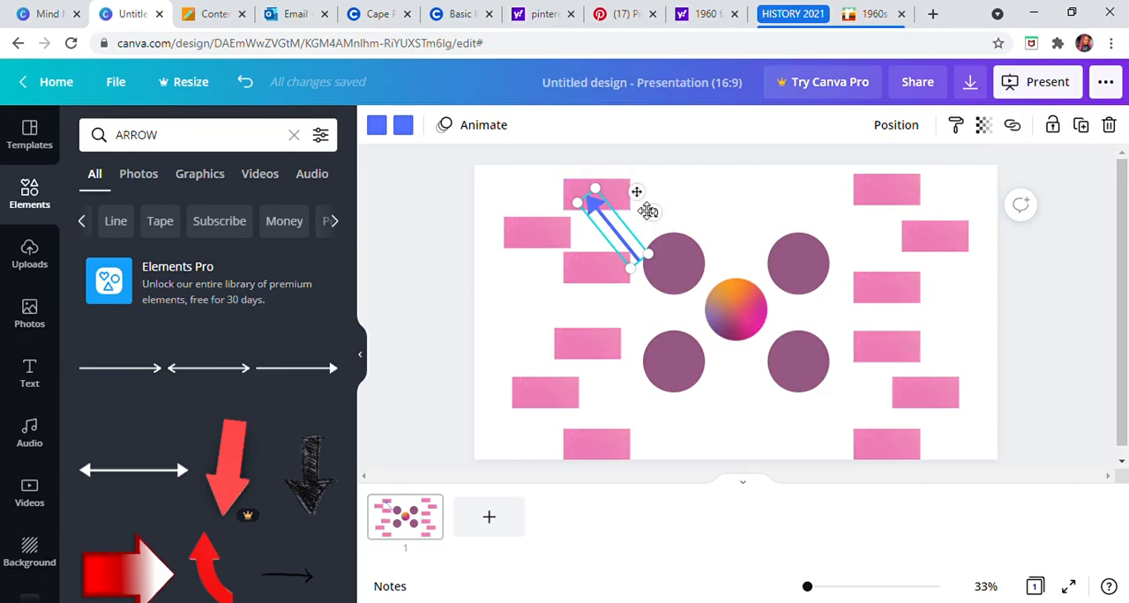
{"action": "left_click_drag", "start_coordinate": [640, 280], "coordinate": [632, 240]}
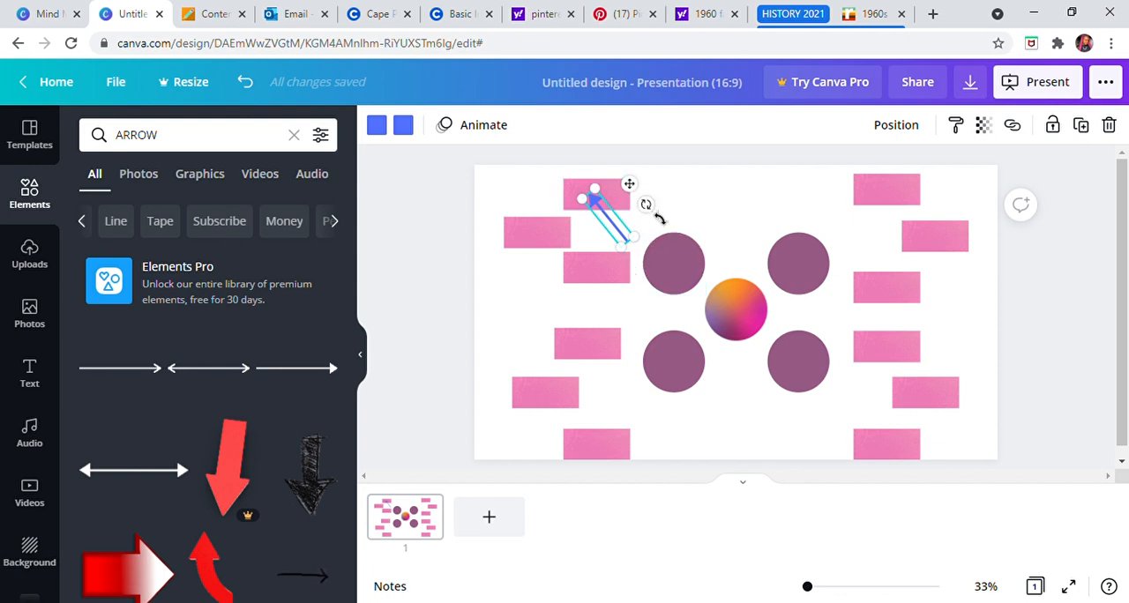
{"action": "left_click_drag", "start_coordinate": [649, 206], "coordinate": [650, 195]}
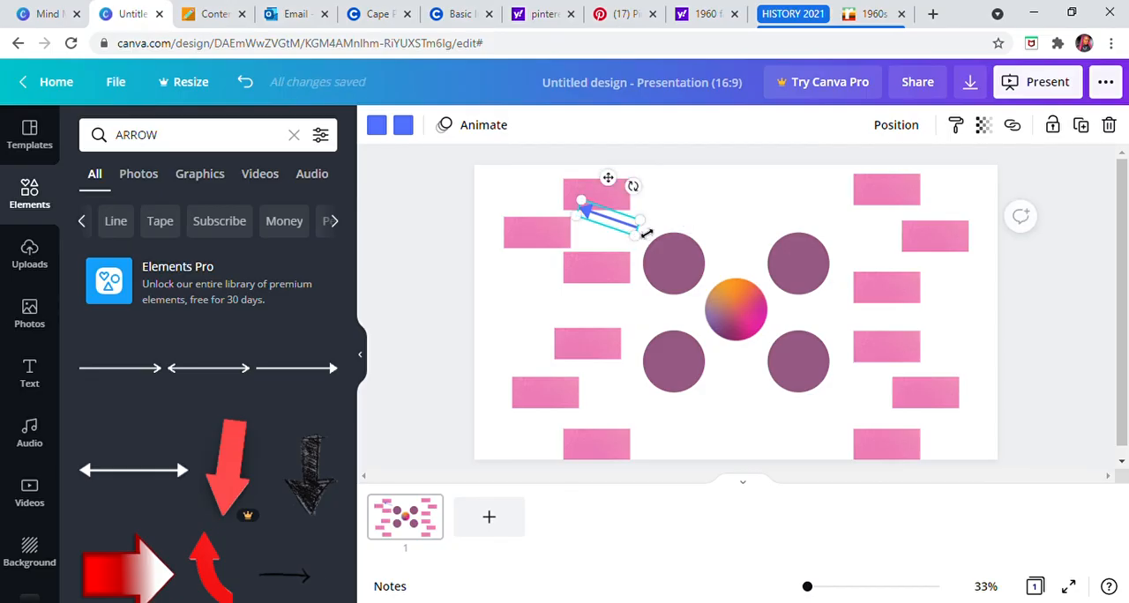
{"action": "mouse_move", "coordinate": [649, 232]}
{"action": "left_mouse_down"}
{"action": "mouse_move", "coordinate": [618, 223]}
{"action": "mouse_move", "coordinate": [662, 234]}
{"action": "mouse_move", "coordinate": [653, 237]}
{"action": "left_mouse_up"}
{"action": "left_click", "coordinate": [651, 197]}
{"action": "left_click", "coordinate": [609, 225]}
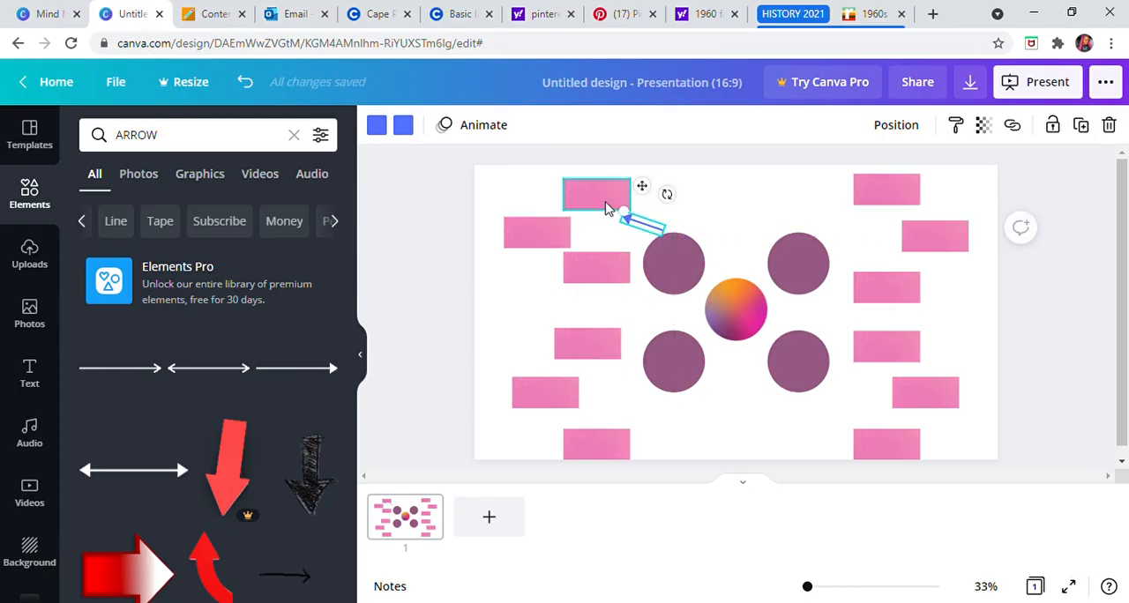
Step: Fit the arrow between the upper-left circle and the top-left rectangle, shifting that rectangle slightly outward
{"action": "left_click_drag", "start_coordinate": [632, 215], "coordinate": [630, 181]}
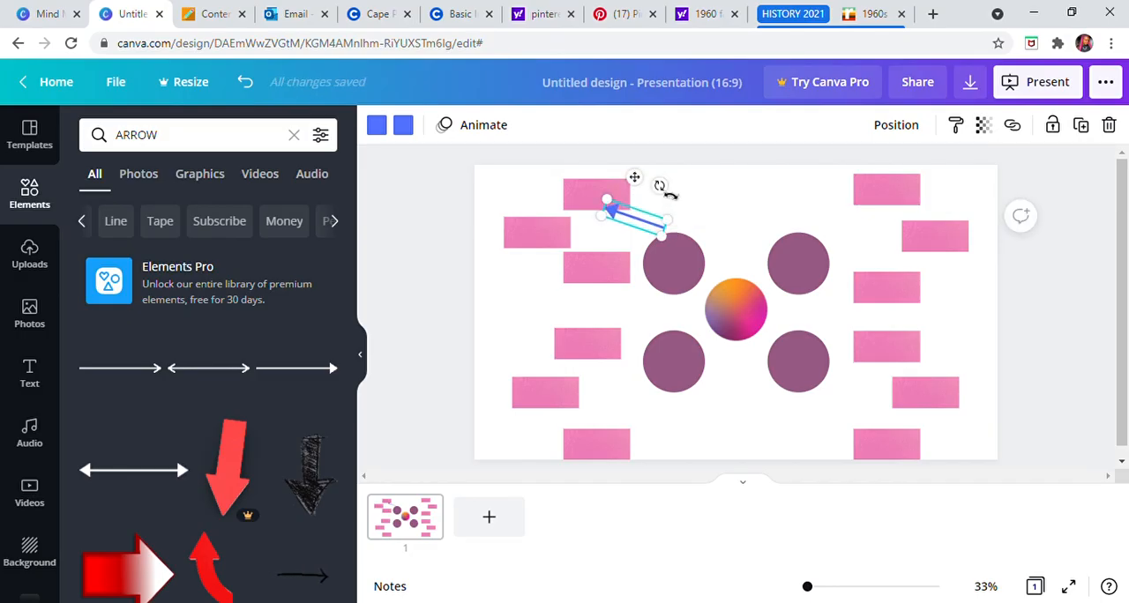
{"action": "mouse_move", "coordinate": [668, 201]}
{"action": "left_mouse_down"}
{"action": "mouse_move", "coordinate": [658, 214]}
{"action": "mouse_move", "coordinate": [676, 202]}
{"action": "left_mouse_up"}
{"action": "left_click", "coordinate": [641, 212]}
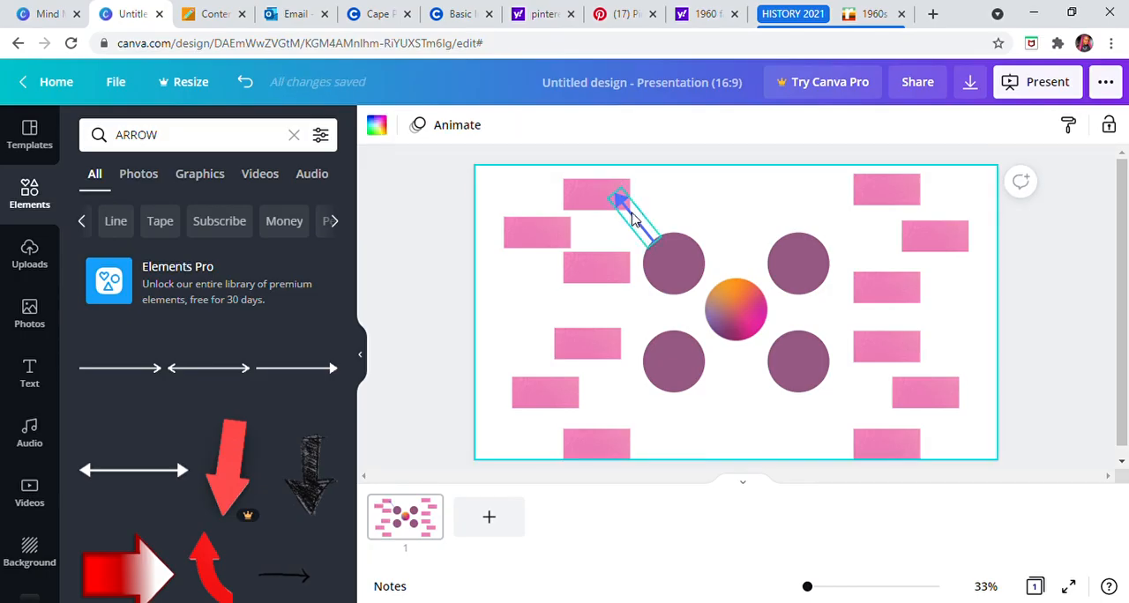
{"action": "left_click", "coordinate": [633, 221]}
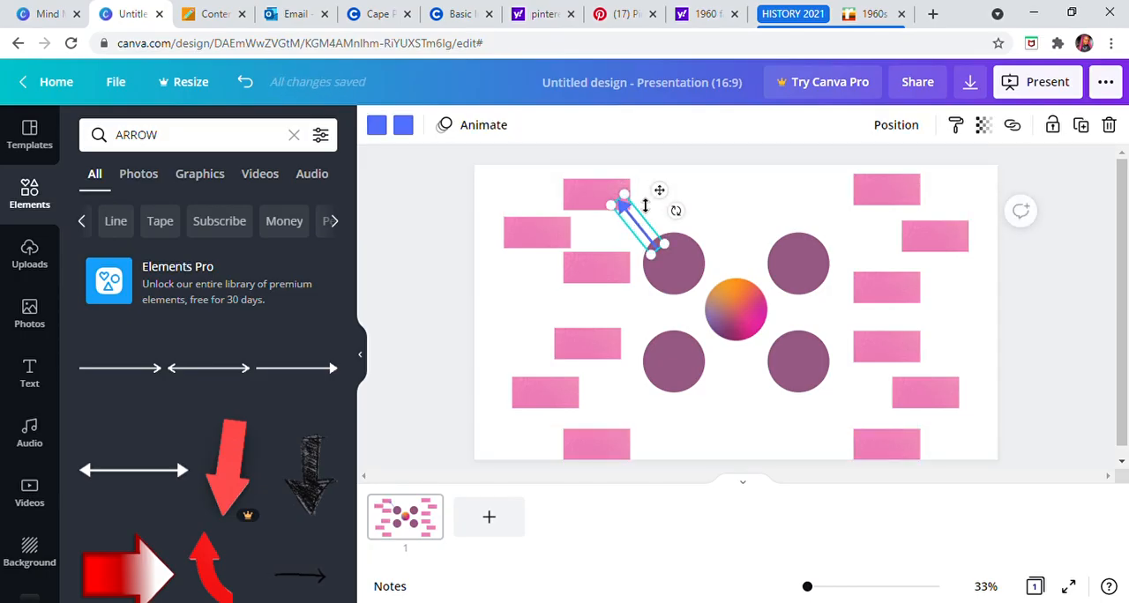
{"action": "left_click_drag", "start_coordinate": [638, 206], "coordinate": [628, 216]}
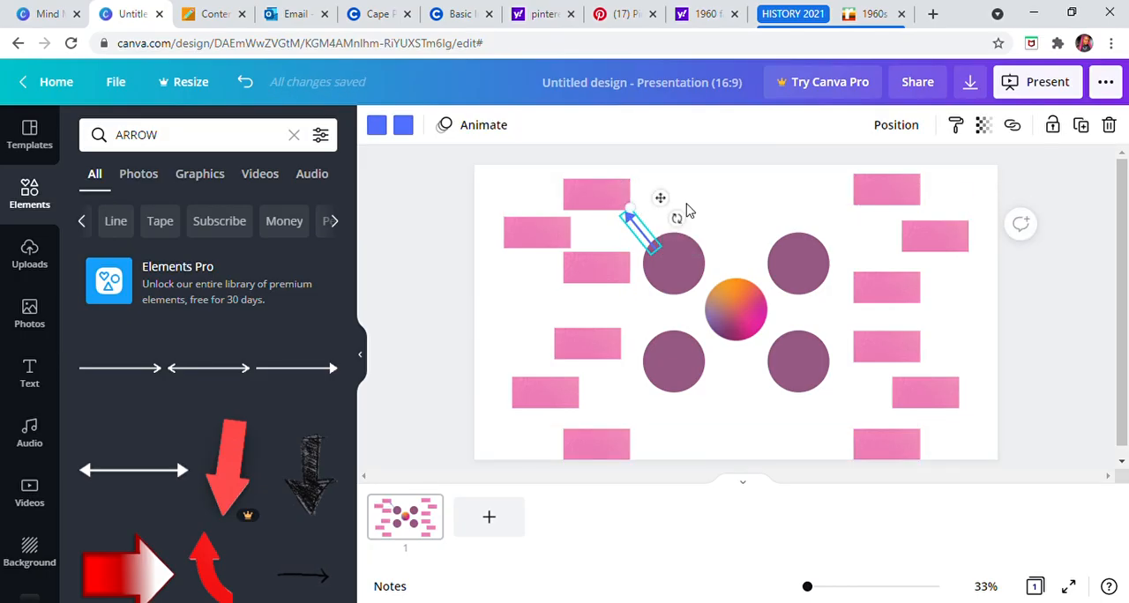
{"action": "left_click_drag", "start_coordinate": [646, 228], "coordinate": [685, 214]}
{"action": "left_click", "coordinate": [729, 211]}
{"action": "left_click", "coordinate": [643, 235]}
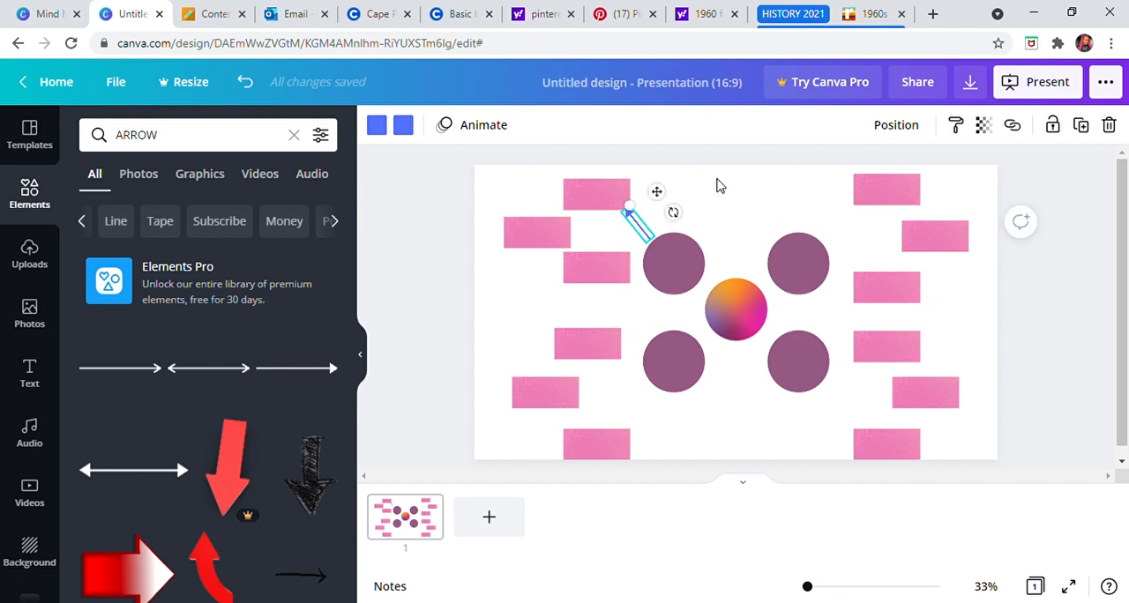
{"action": "left_click", "coordinate": [715, 182]}
{"action": "left_click_drag", "start_coordinate": [609, 206], "coordinate": [615, 208]}
{"action": "left_click", "coordinate": [715, 203]}
Step: Delete the outward-placed middle rectangle from each of the four groups of pink rectangles
{"action": "left_click", "coordinate": [542, 246]}
{"action": "key", "text": "Delete"}
{"action": "left_click", "coordinate": [551, 408]}
{"action": "key", "text": "Delete"}
{"action": "left_click", "coordinate": [934, 240]}
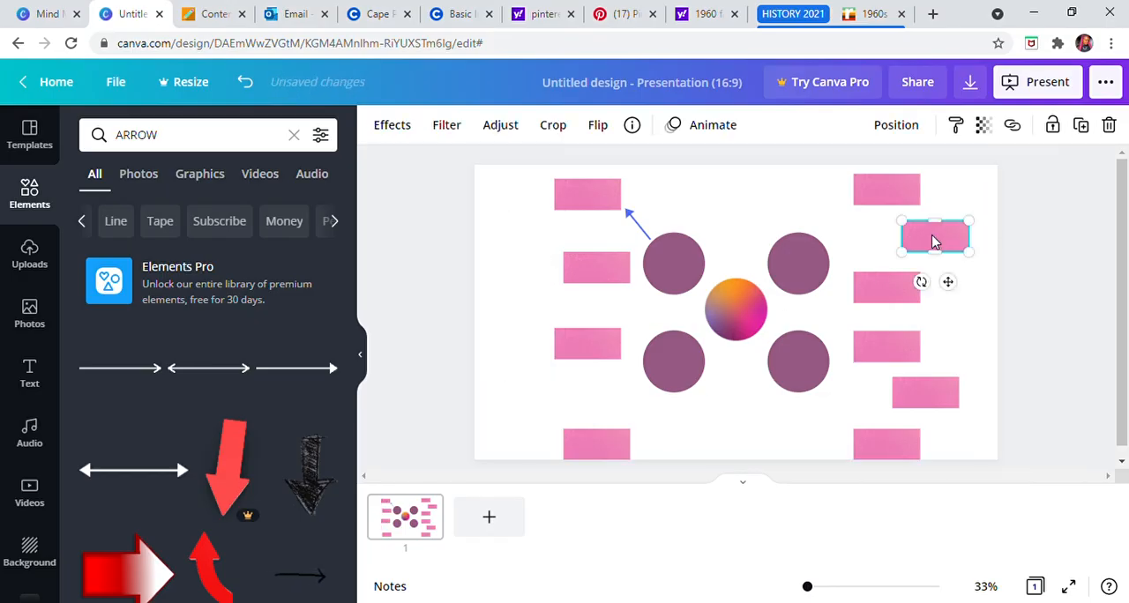
{"action": "key", "text": "Delete"}
{"action": "left_click", "coordinate": [922, 396]}
{"action": "key", "text": "Delete"}
Step: Lower the upper rectangle of the lower-left pair and align the second upper-left rectangle beneath the top one
{"action": "left_click", "coordinate": [595, 351]}
{"action": "left_click_drag", "start_coordinate": [595, 352], "coordinate": [606, 389]}
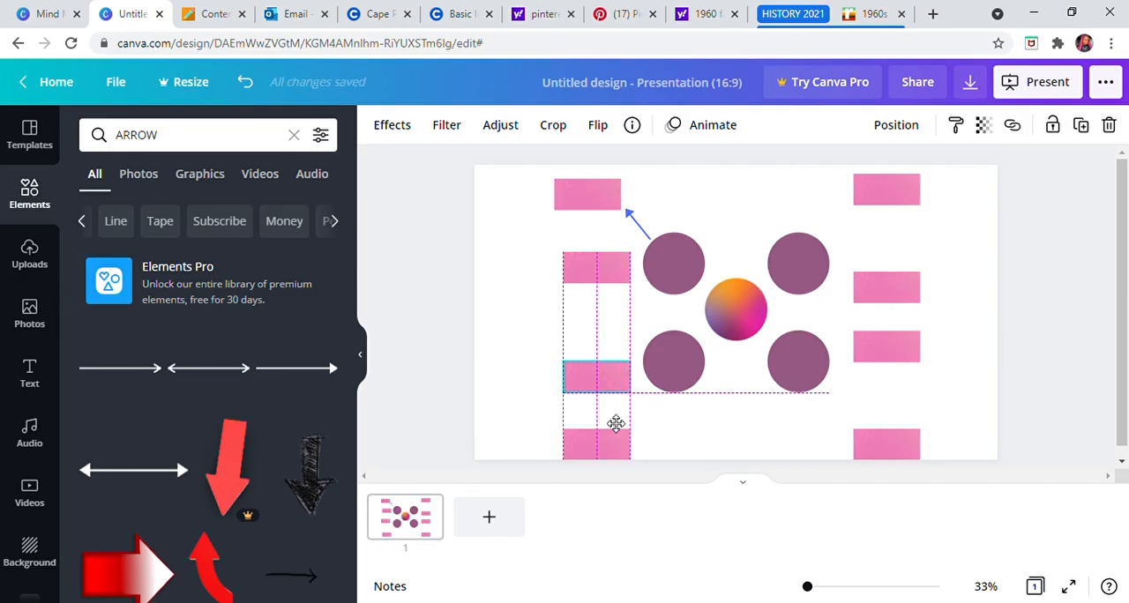
{"action": "left_click", "coordinate": [714, 428]}
{"action": "mouse_move", "coordinate": [613, 265]}
{"action": "left_mouse_down"}
{"action": "mouse_move", "coordinate": [597, 262]}
{"action": "mouse_move", "coordinate": [608, 268]}
{"action": "left_mouse_up"}
Step: Duplicate the blue arrow and rotate the copy to point from the upper-right circle to the top-right rectangle
{"action": "left_click", "coordinate": [641, 234]}
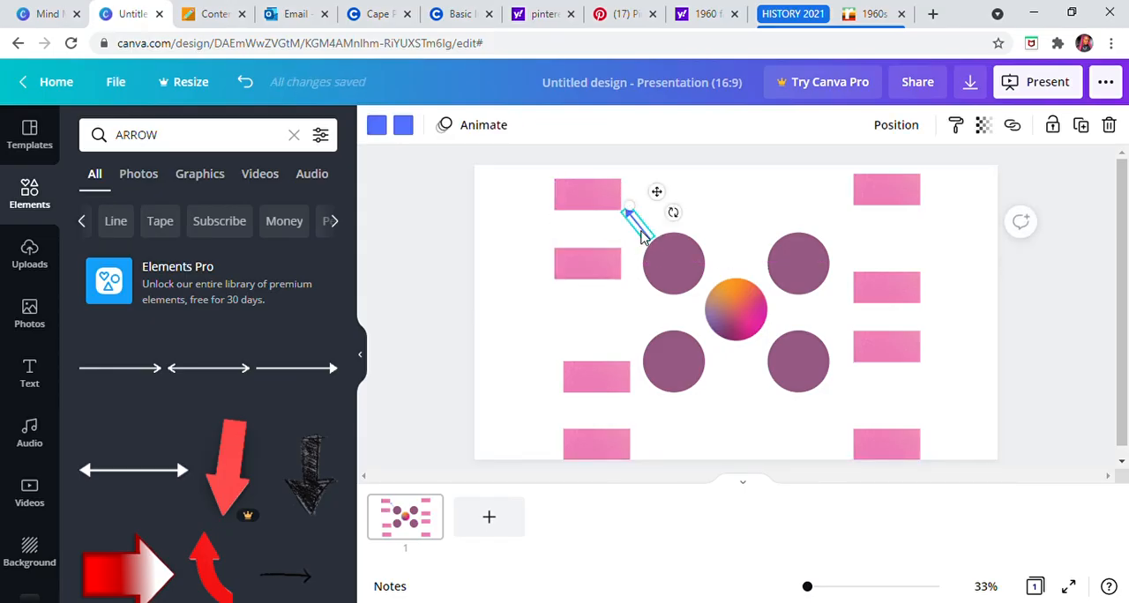
{"action": "left_click_drag", "start_coordinate": [649, 233], "coordinate": [847, 230]}
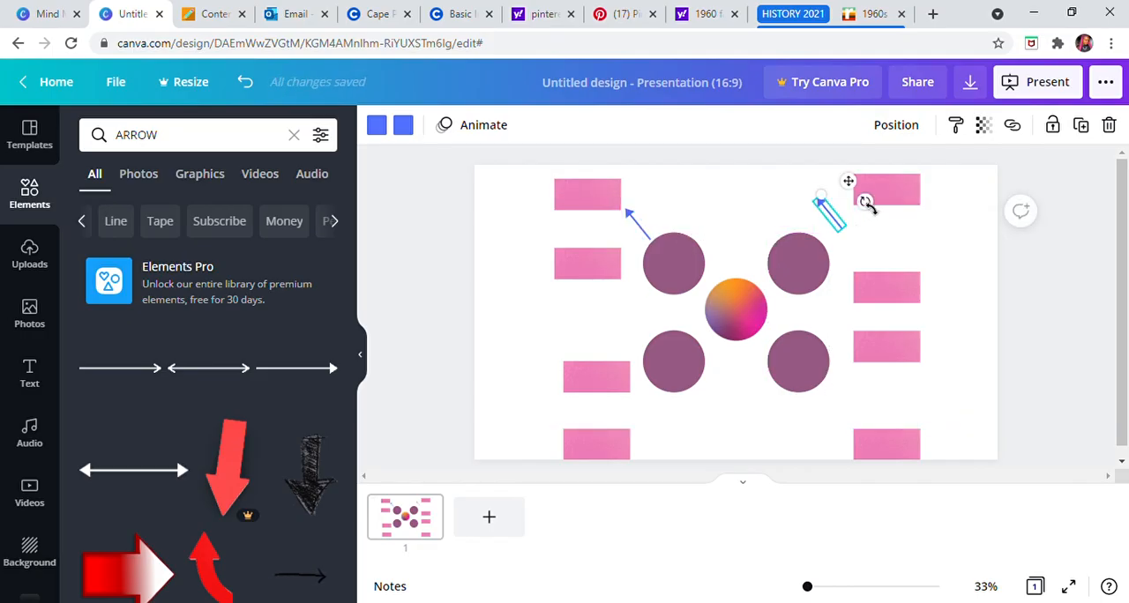
{"action": "left_click_drag", "start_coordinate": [875, 230], "coordinate": [852, 245]}
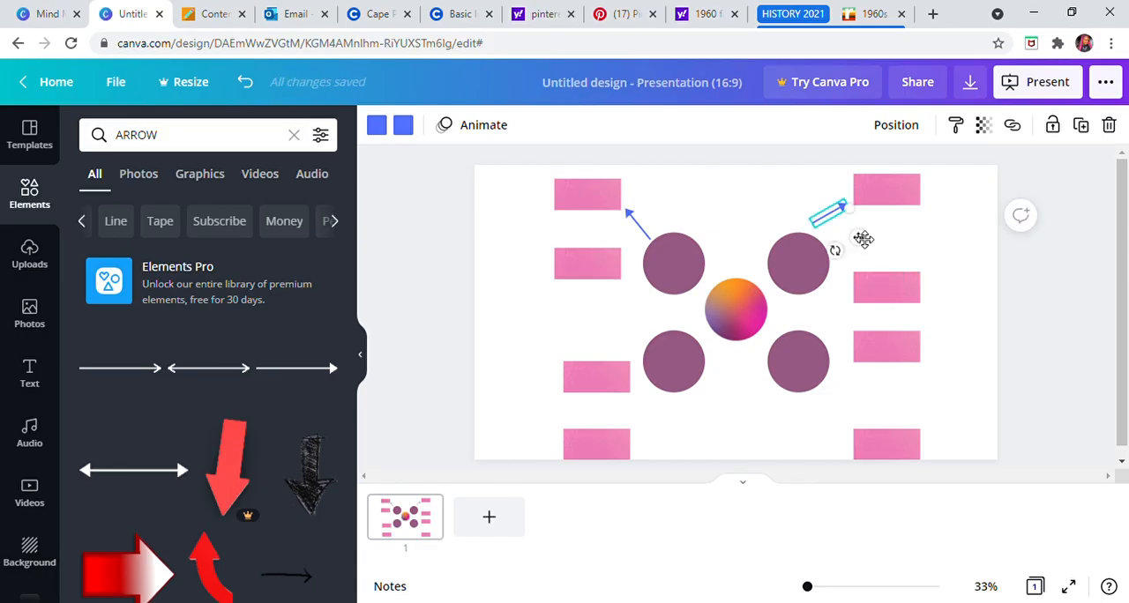
{"action": "left_click_drag", "start_coordinate": [845, 262], "coordinate": [850, 222]}
{"action": "left_click", "coordinate": [890, 234]}
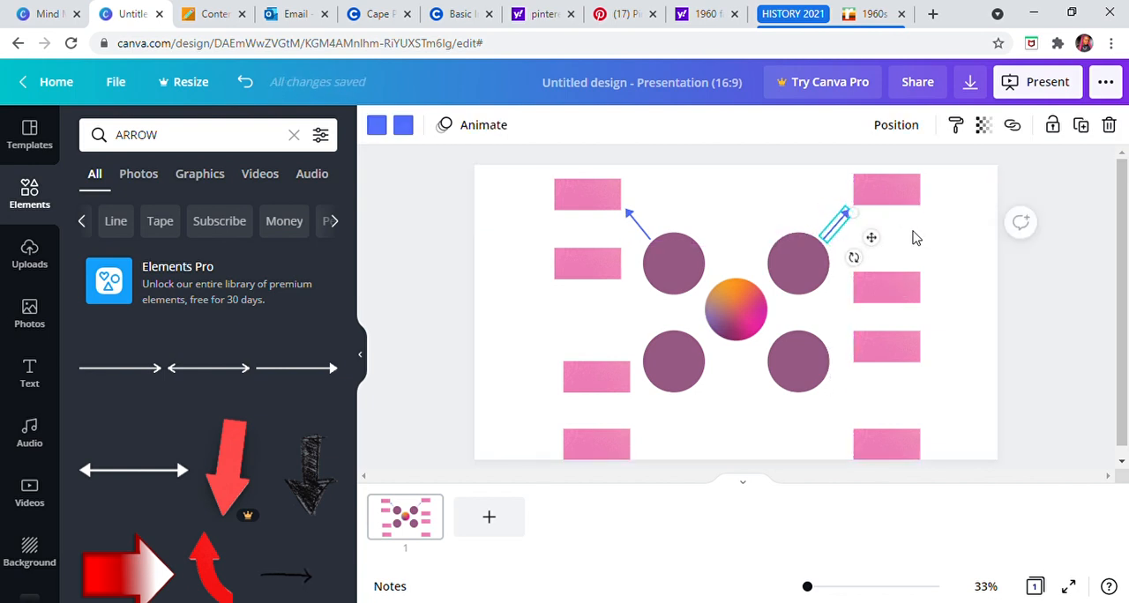
{"action": "left_click", "coordinate": [915, 235]}
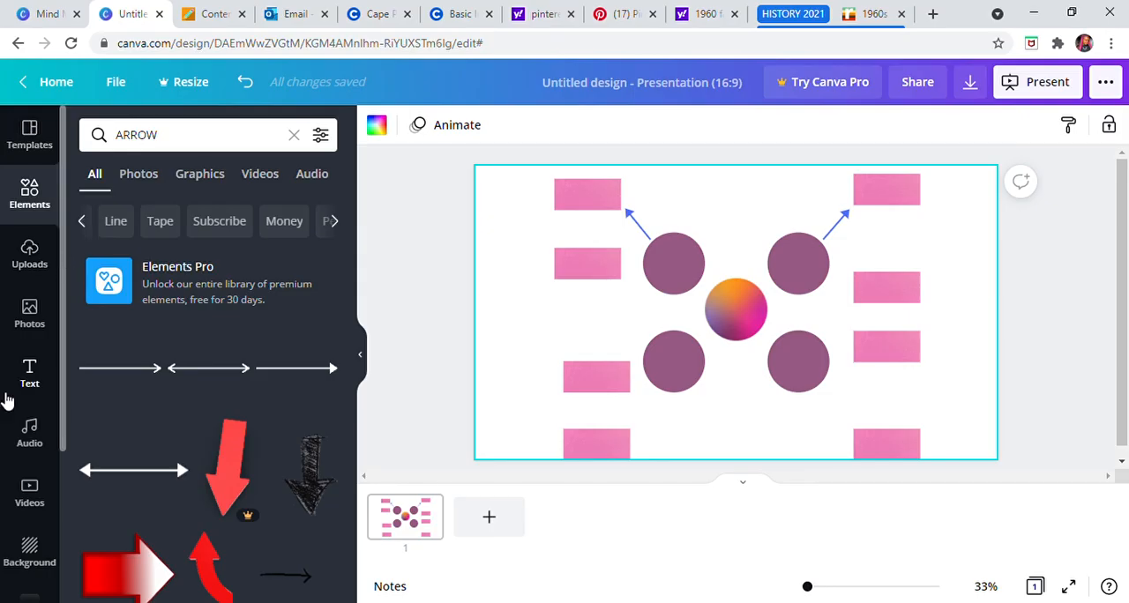
Step: Add a heading reading "FASHION ERAS: 1960s" on two lines and shift it left of the gradient circle's centre
{"action": "left_click", "coordinate": [31, 375]}
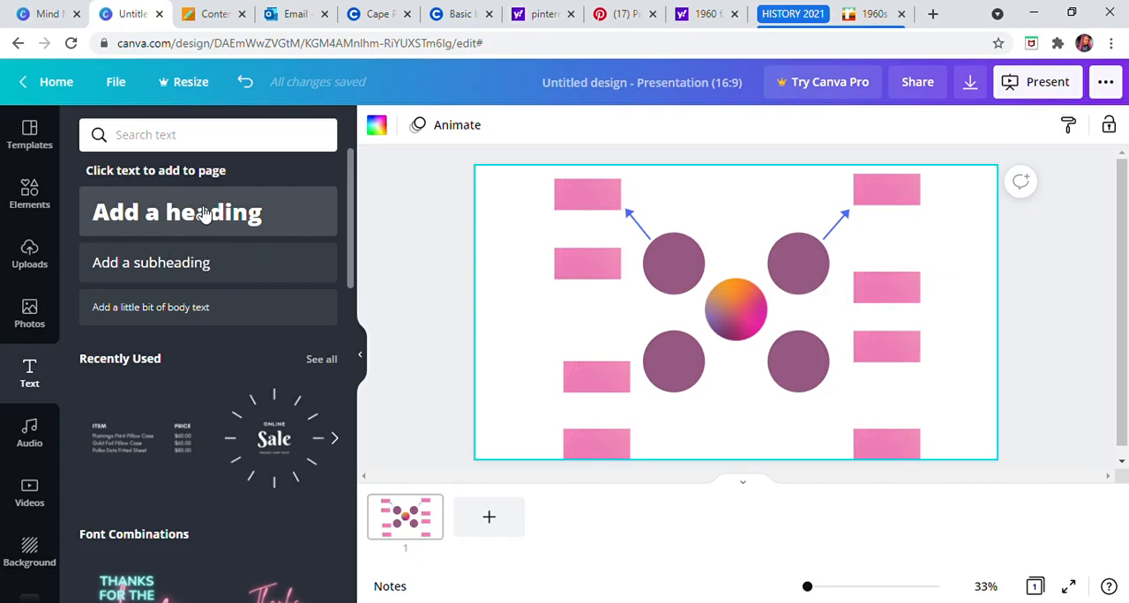
{"action": "left_click", "coordinate": [204, 215]}
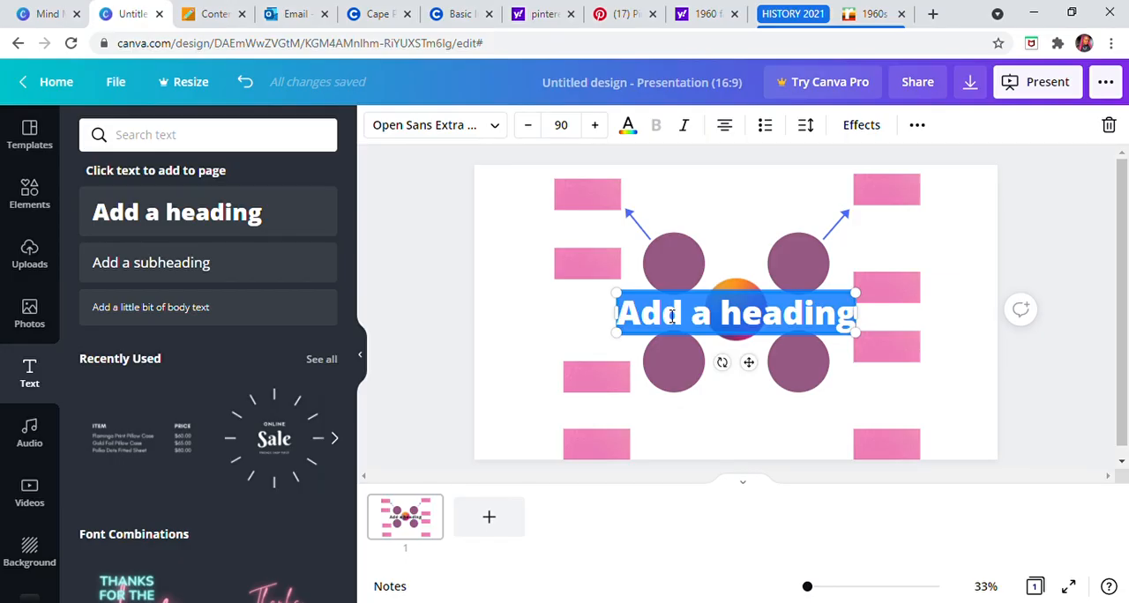
{"action": "type", "text": "FAS"}
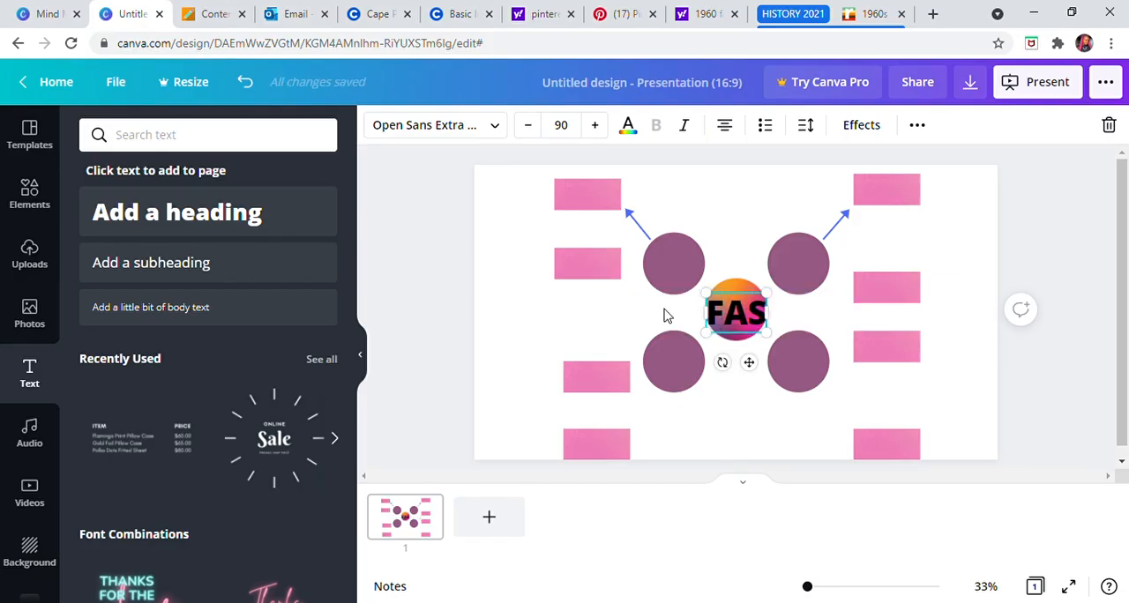
{"action": "type", "text": "HION"}
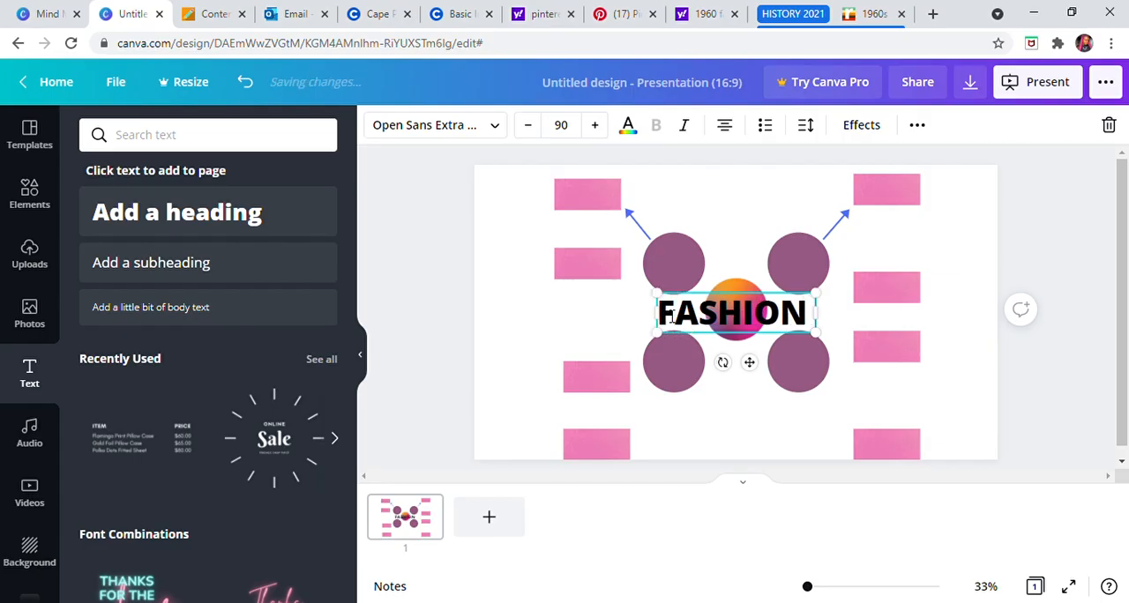
{"action": "type", "text": " ERAS"}
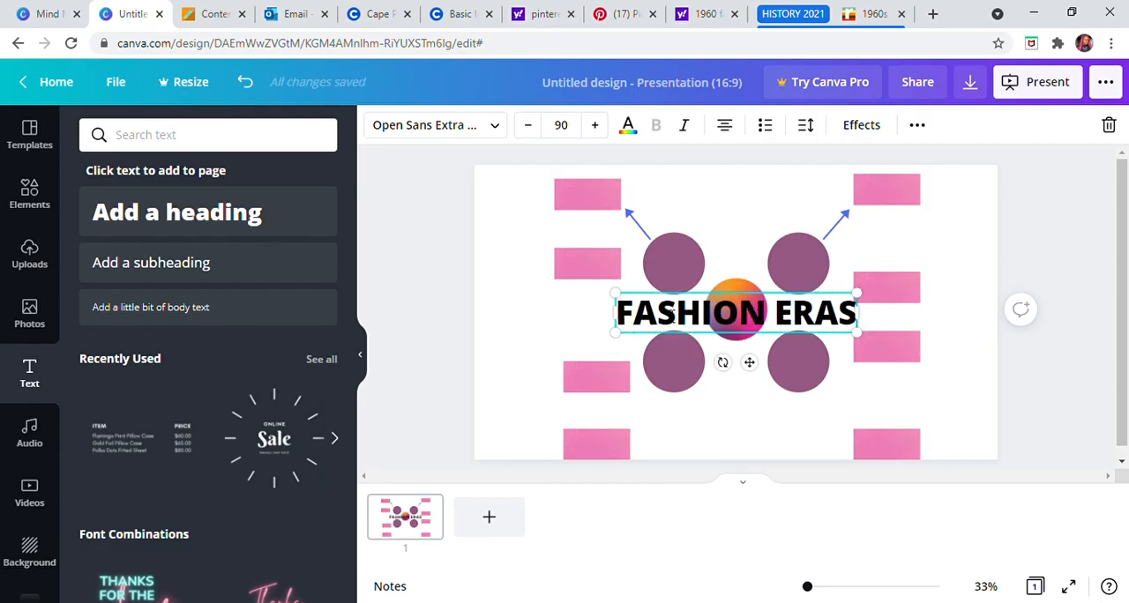
{"action": "type", "text": ":"}
{"action": "key", "text": "Return"}
{"action": "type", "text": "1960"}
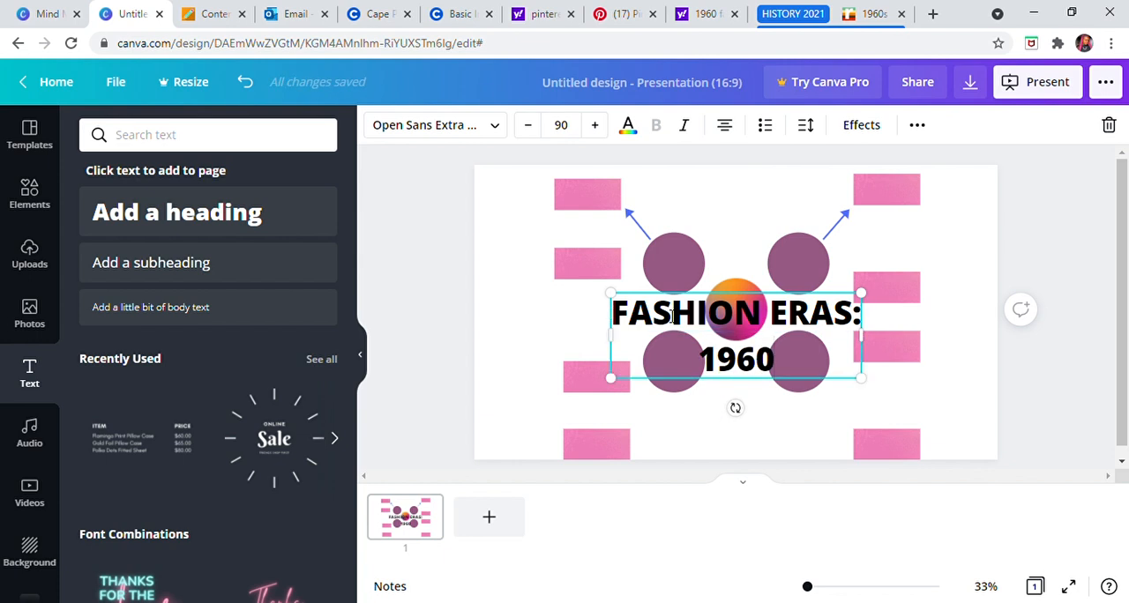
{"action": "type", "text": "s"}
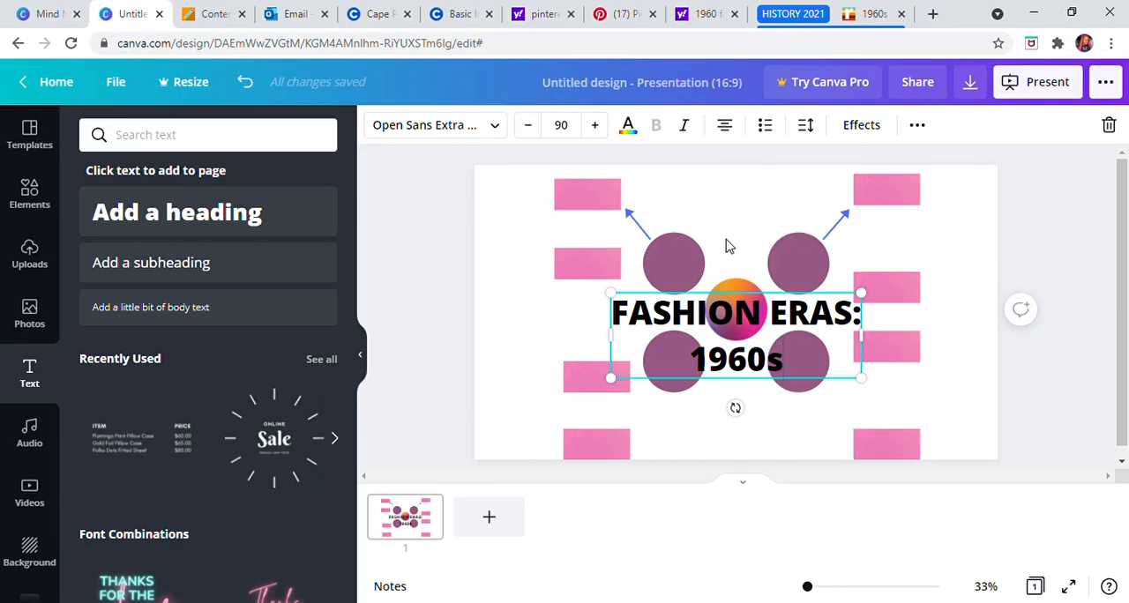
{"action": "left_click", "coordinate": [1038, 271]}
{"action": "left_click_drag", "start_coordinate": [704, 294], "coordinate": [596, 309]}
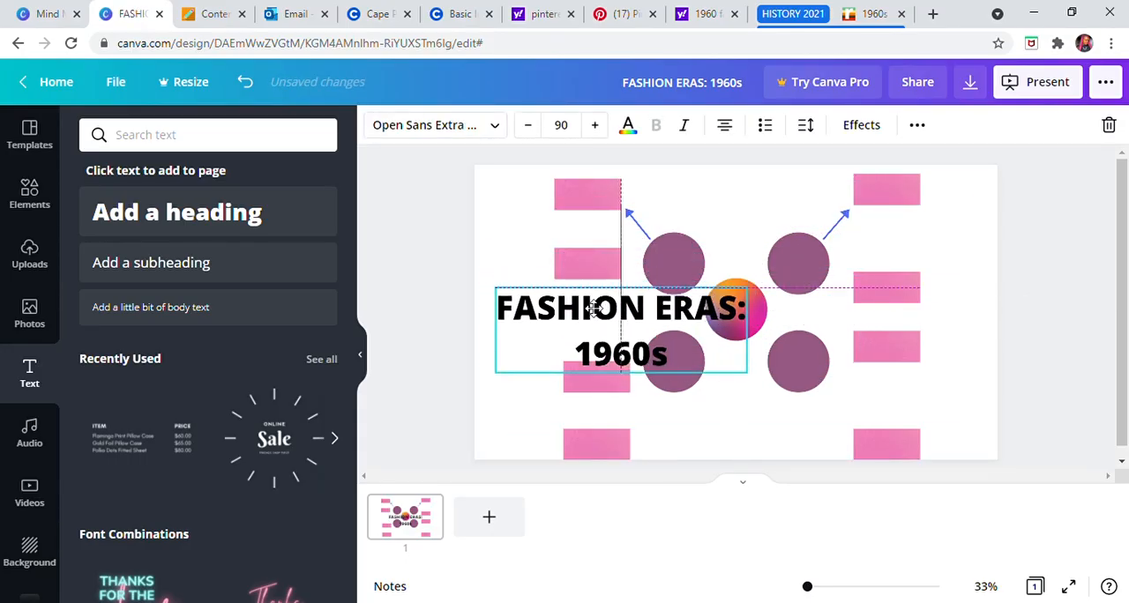
Step: Try League Spartan, Horizon, Archivo Black and Bukhari Script on the heading, and settle on the Cardo font
{"action": "left_click", "coordinate": [477, 131]}
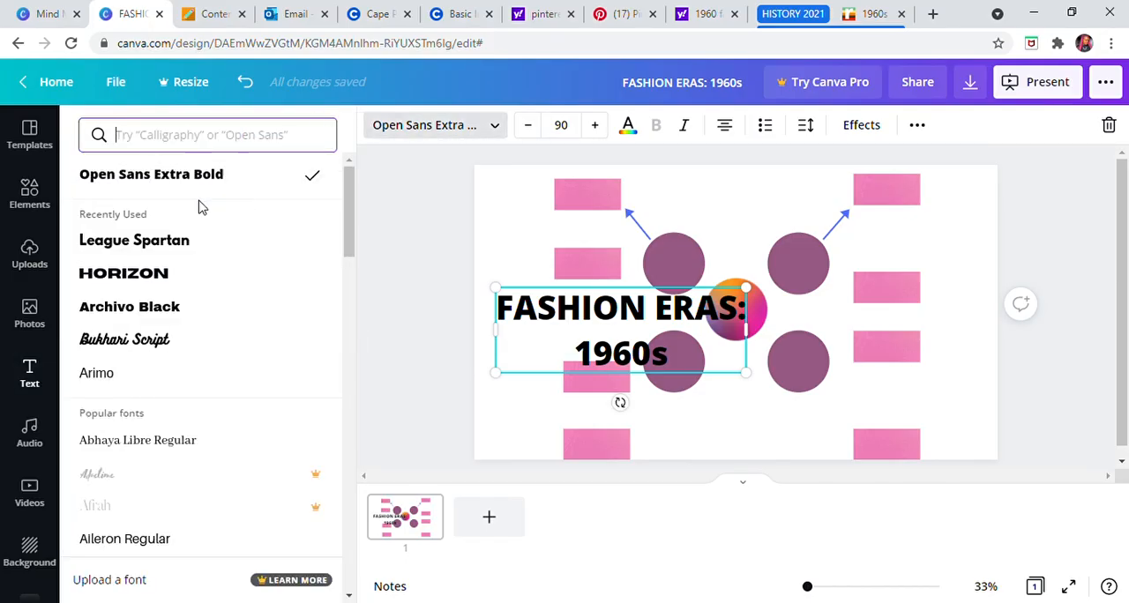
{"action": "left_click", "coordinate": [195, 253]}
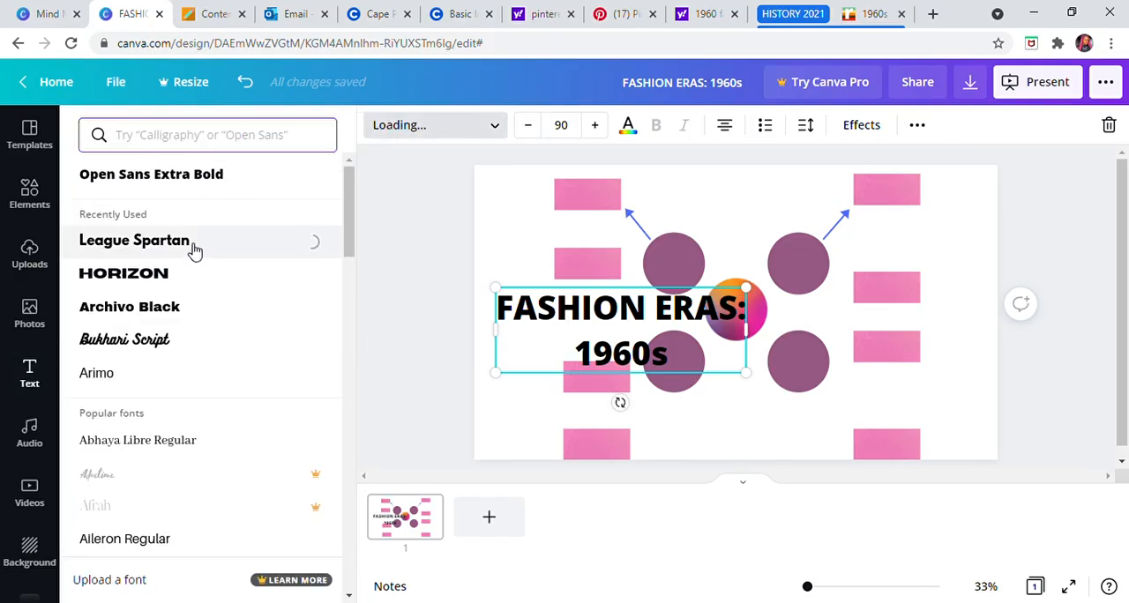
{"action": "left_click", "coordinate": [188, 274]}
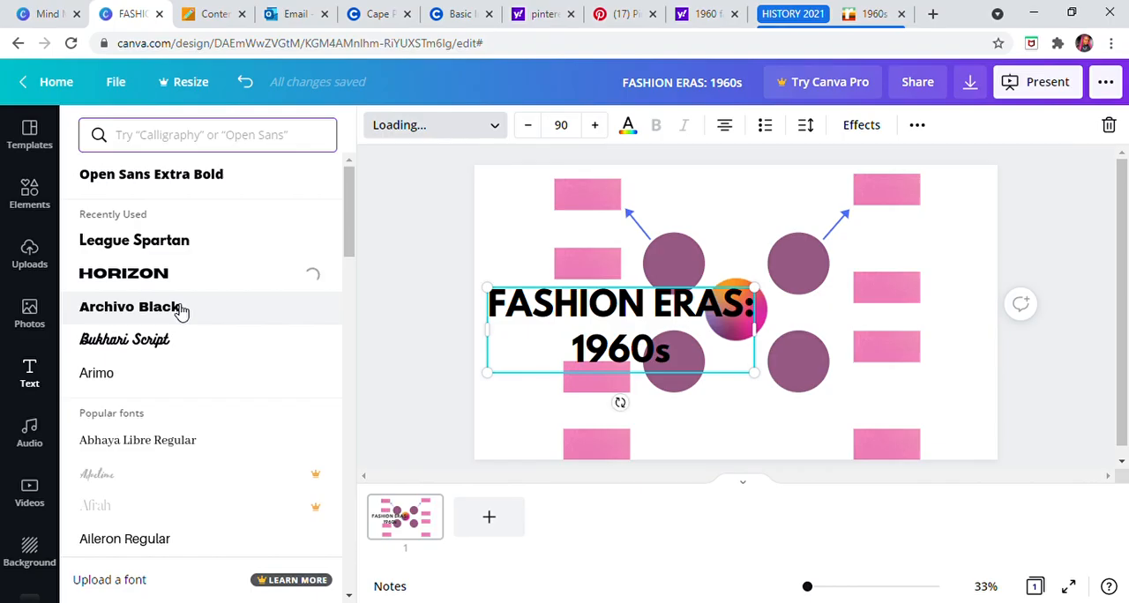
{"action": "left_click", "coordinate": [181, 309]}
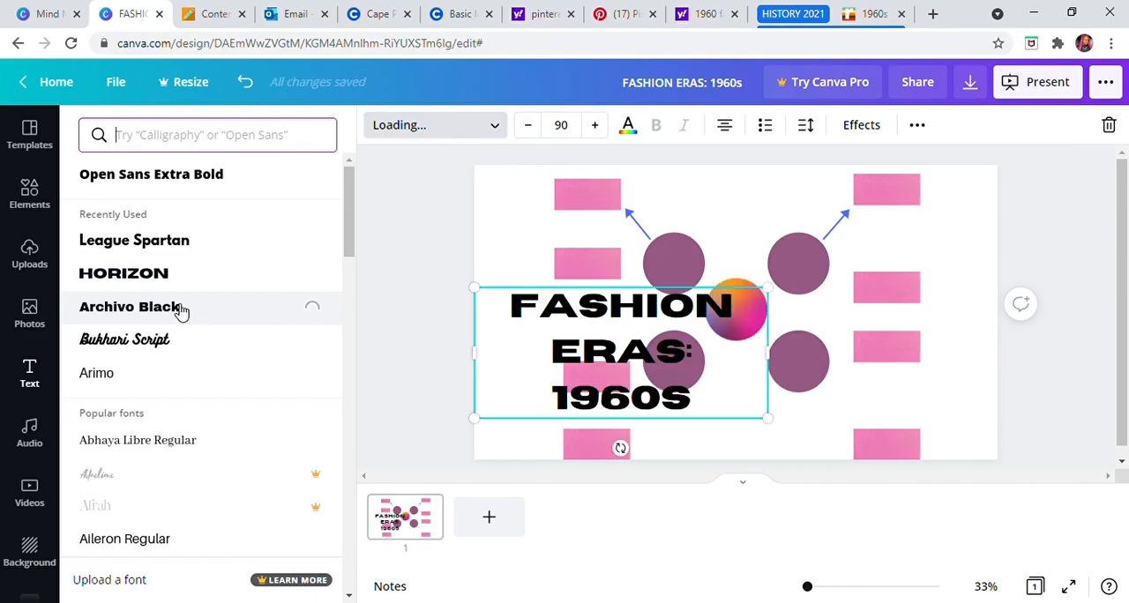
{"action": "left_click", "coordinate": [210, 351]}
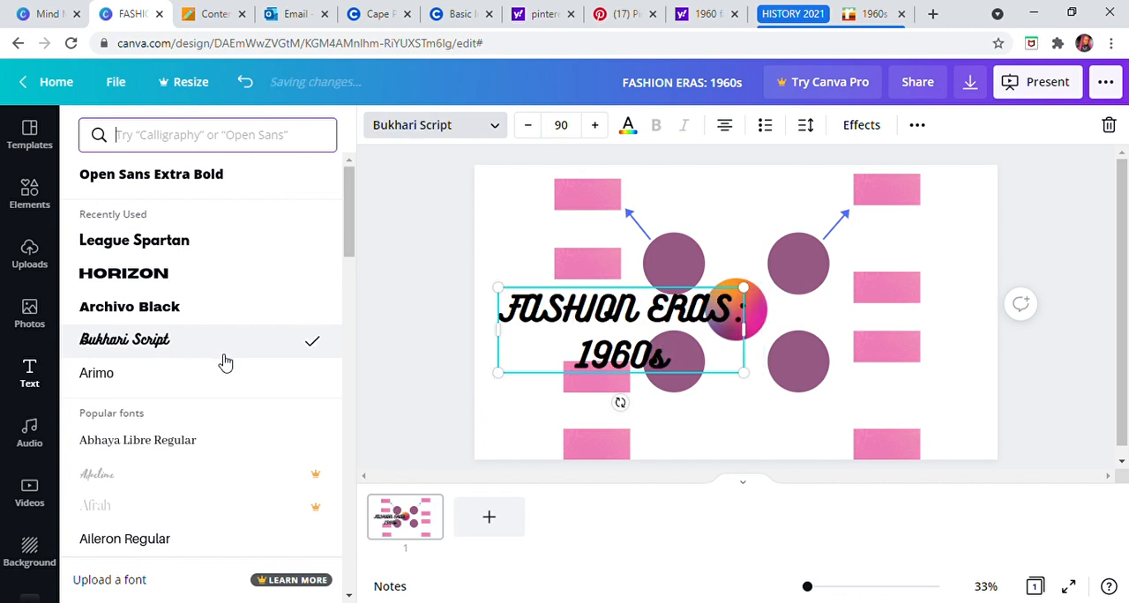
{"action": "scroll", "coordinate": [221, 362], "scroll_direction": "down", "scroll_amount": 3}
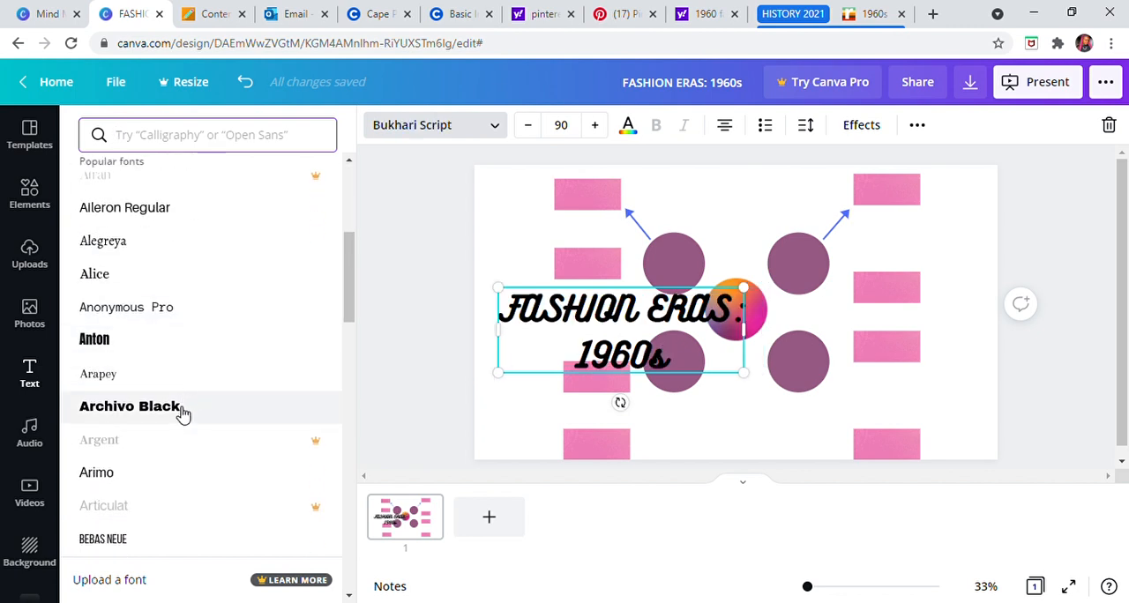
{"action": "scroll", "coordinate": [182, 411], "scroll_direction": "down", "scroll_amount": 8}
{"action": "left_click", "coordinate": [225, 267]}
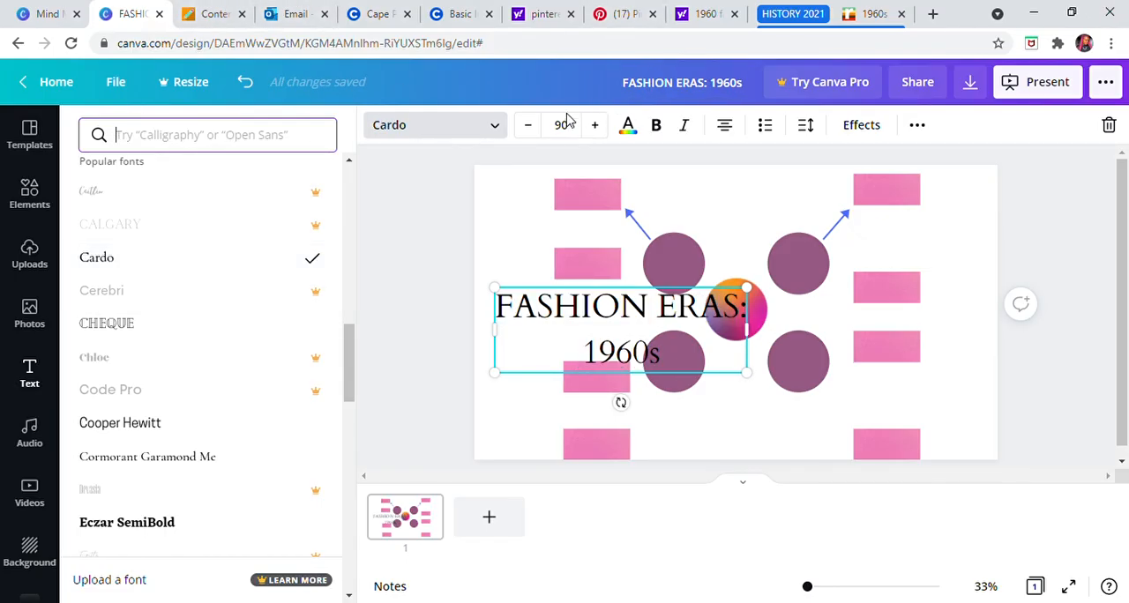
Step: Reduce the heading to font size 22 and format it in bold with the document's blue colour
{"action": "left_click", "coordinate": [530, 131]}
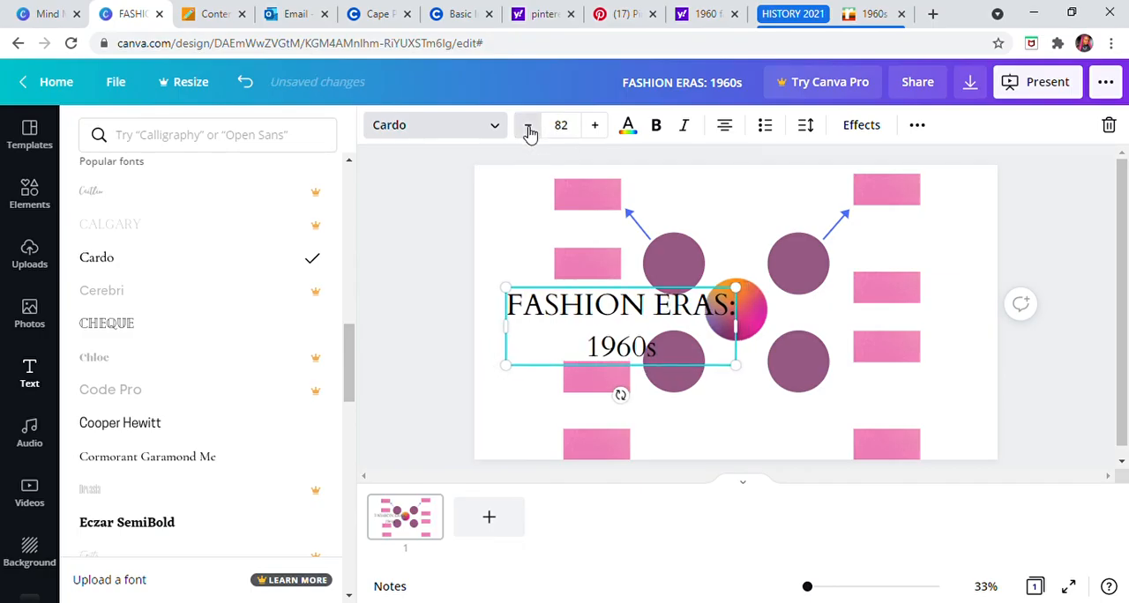
{"action": "left_click_drag", "start_coordinate": [529, 130], "coordinate": [529, 131]}
{"action": "left_click", "coordinate": [529, 131]}
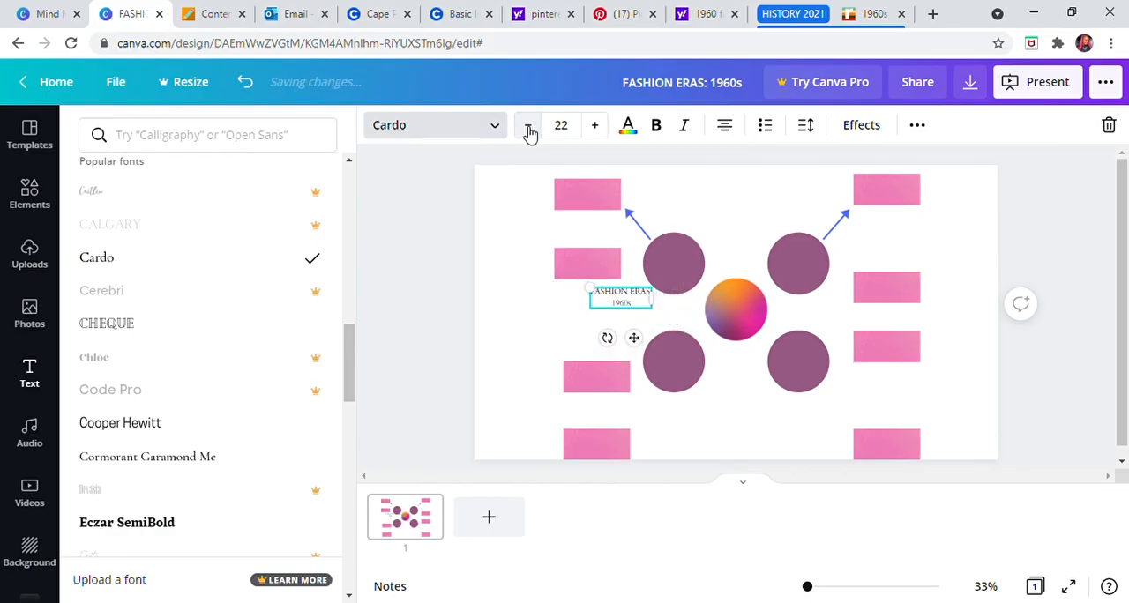
{"action": "left_click", "coordinate": [628, 124]}
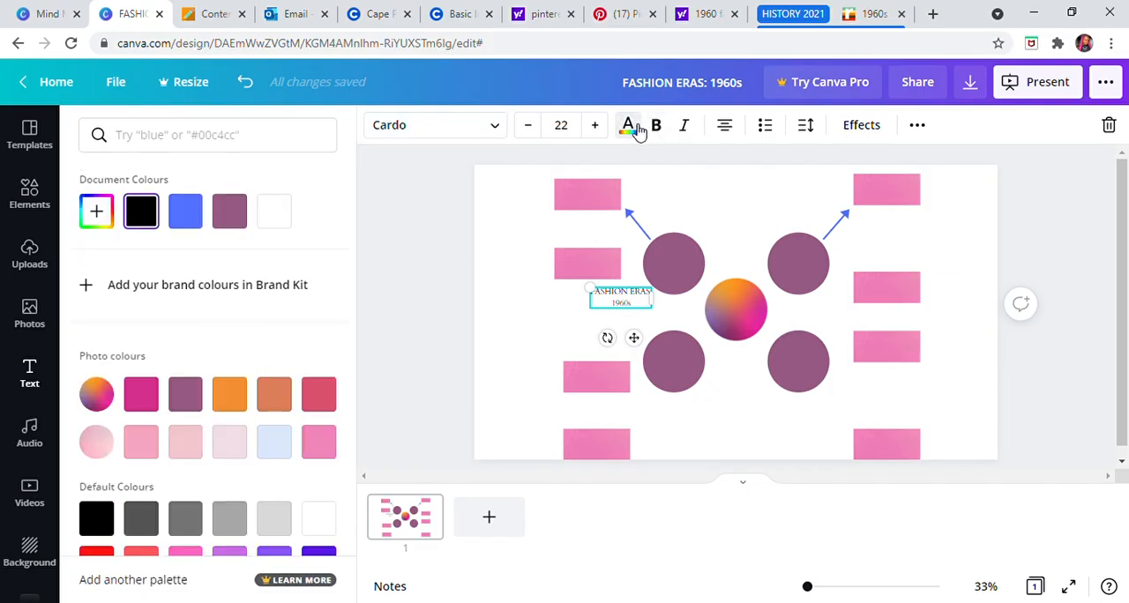
{"action": "left_click", "coordinate": [192, 212]}
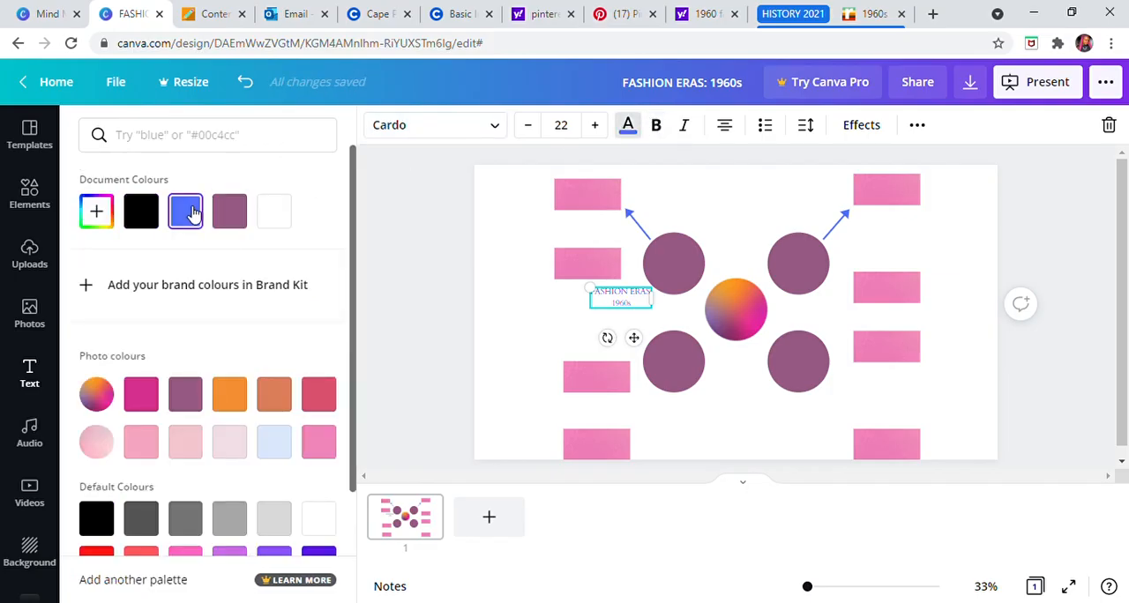
{"action": "left_click", "coordinate": [663, 129]}
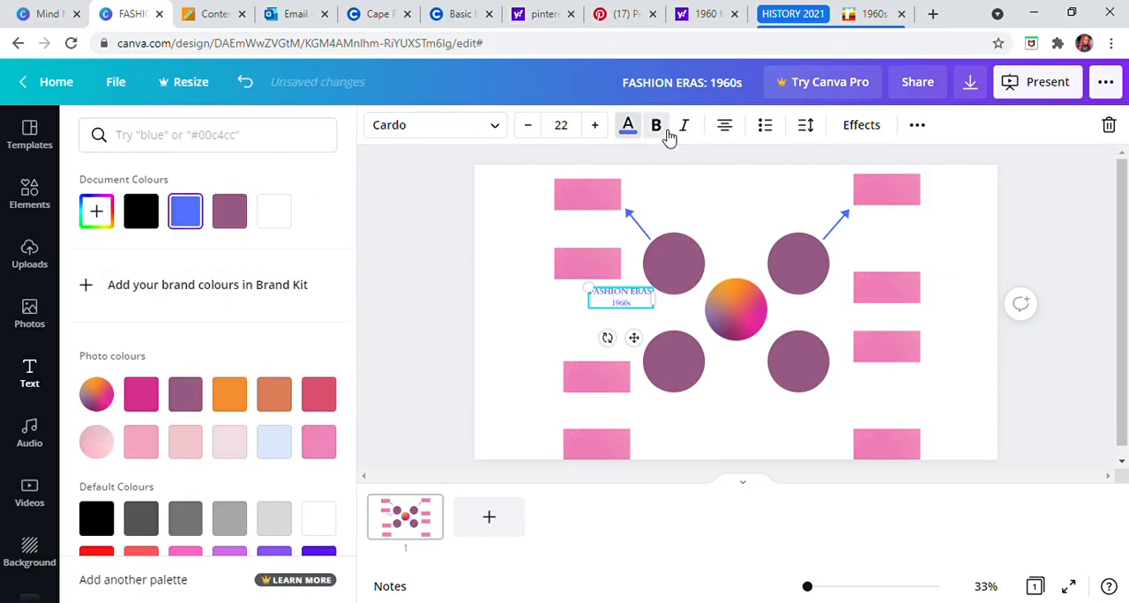
Step: Try italics, other text alignments and a bulleted list on the heading, and return it to upright, centred, unbulleted text
{"action": "left_click", "coordinate": [690, 138]}
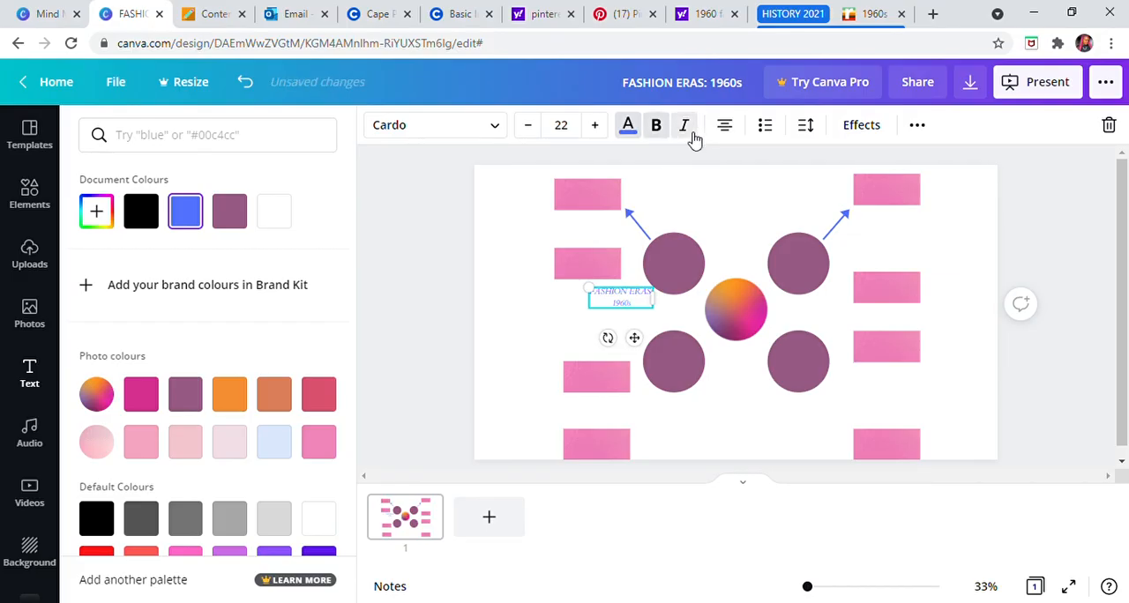
{"action": "left_click", "coordinate": [725, 129]}
{"action": "left_click", "coordinate": [726, 133]}
{"action": "left_click", "coordinate": [726, 133]}
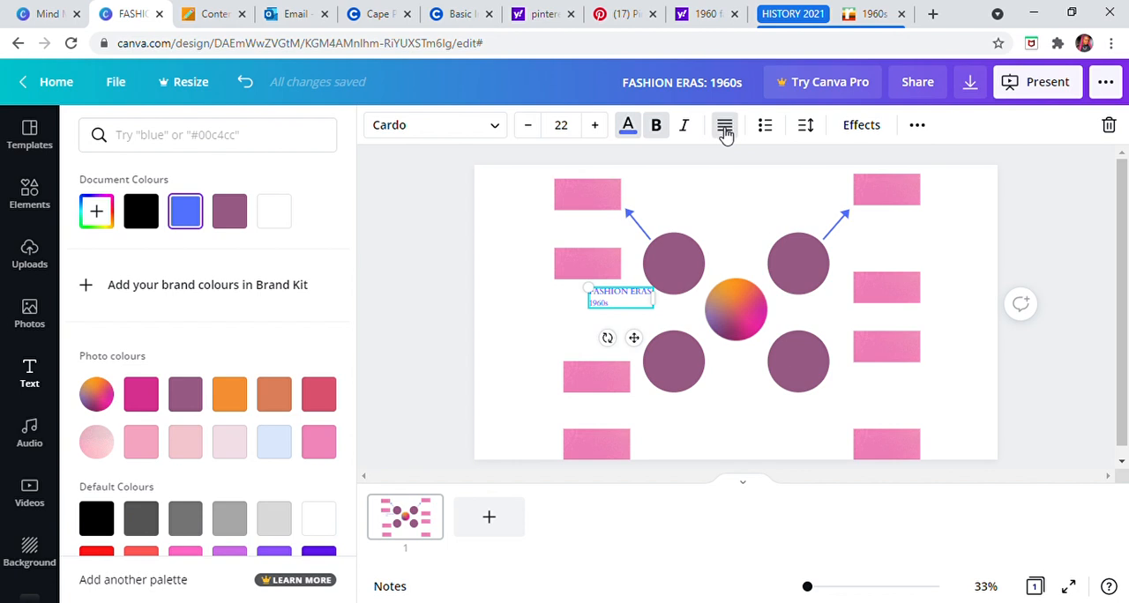
{"action": "left_click", "coordinate": [726, 132]}
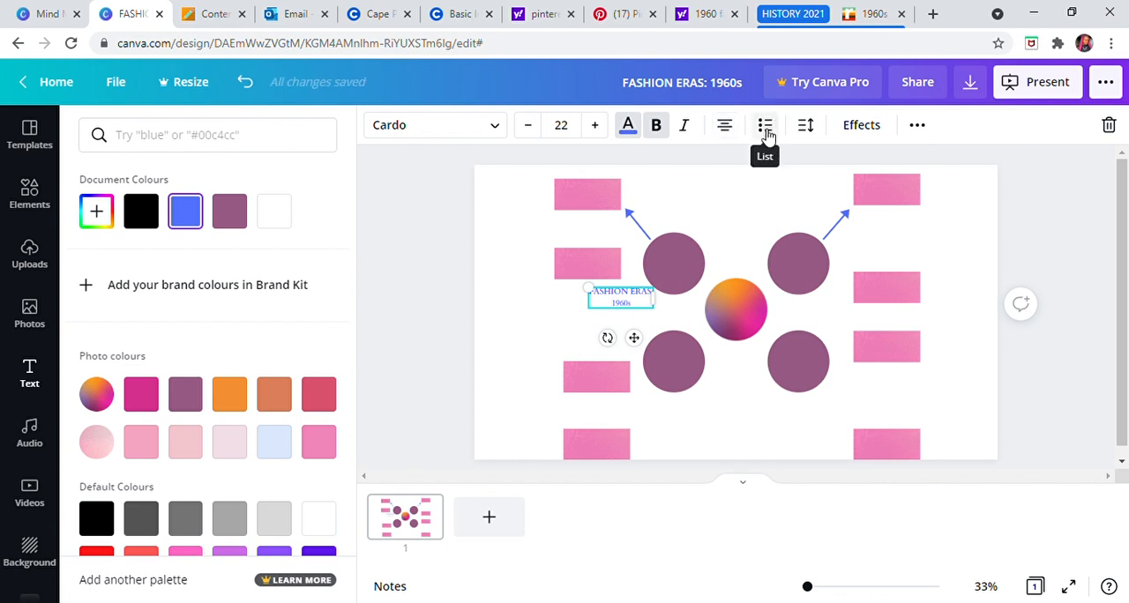
{"action": "left_click", "coordinate": [767, 128]}
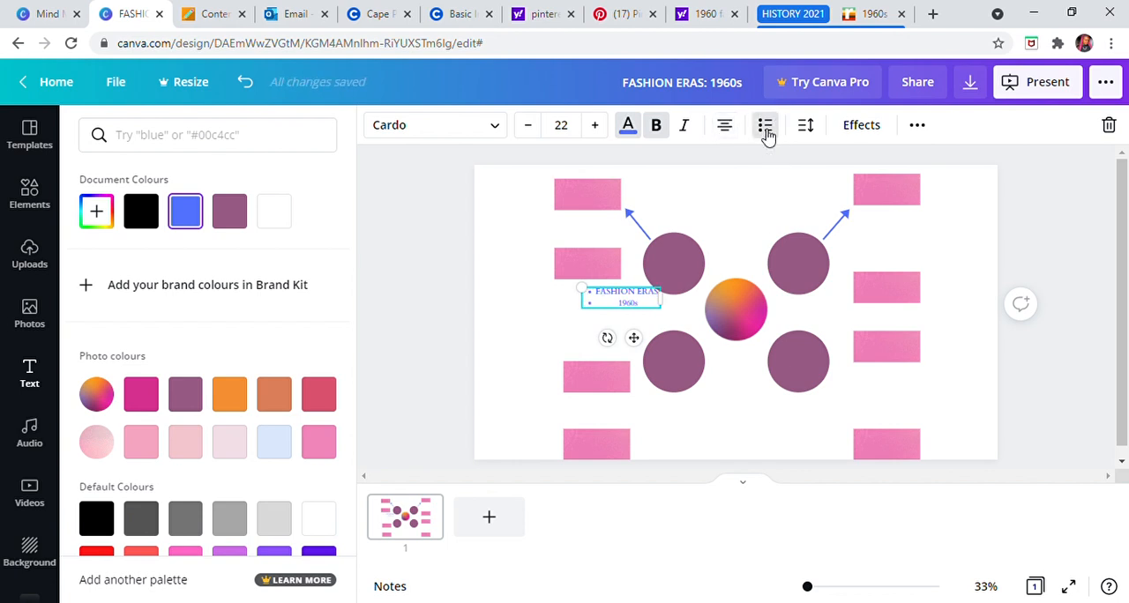
{"action": "left_click", "coordinate": [766, 129]}
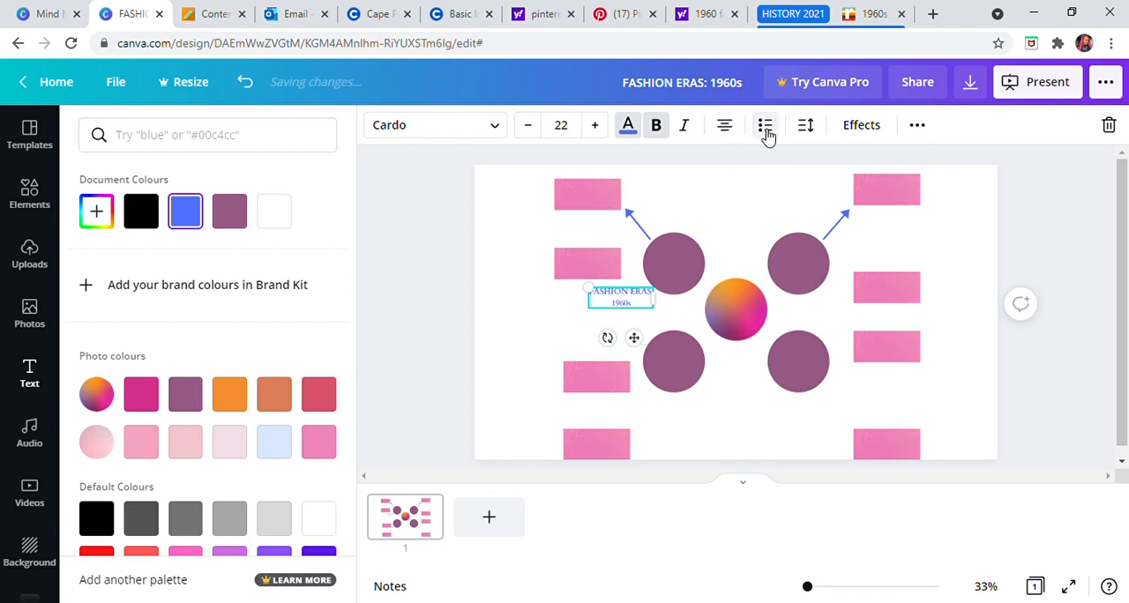
Step: Set the heading's line spacing to 1,09 and anchor its text box at the bottom
{"action": "left_click", "coordinate": [817, 130]}
{"action": "left_click_drag", "start_coordinate": [936, 188], "coordinate": [944, 217]}
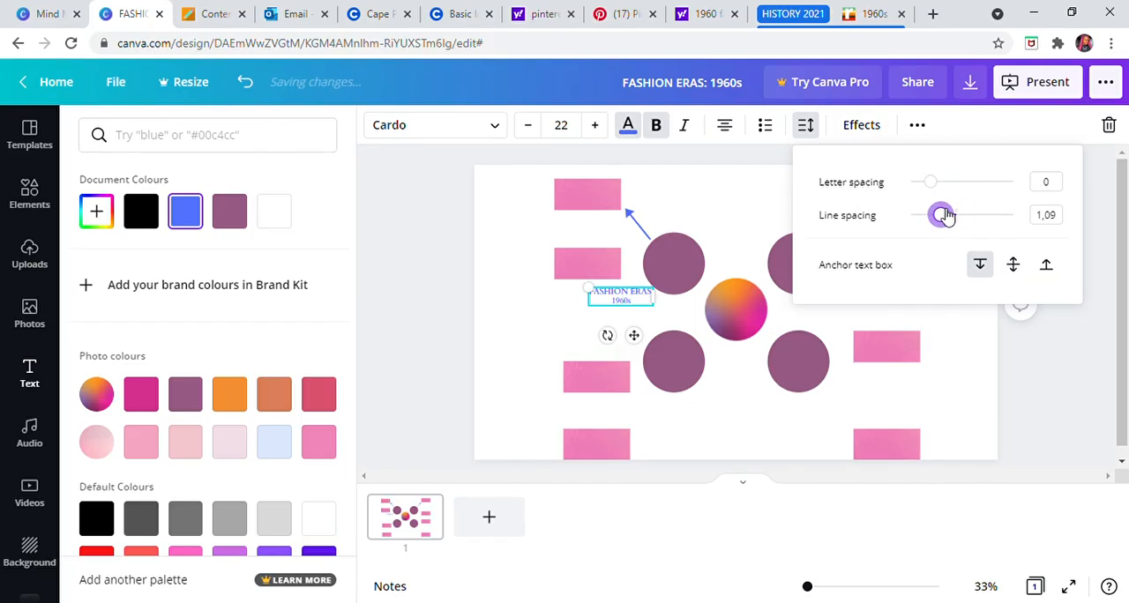
{"action": "left_click", "coordinate": [1015, 266]}
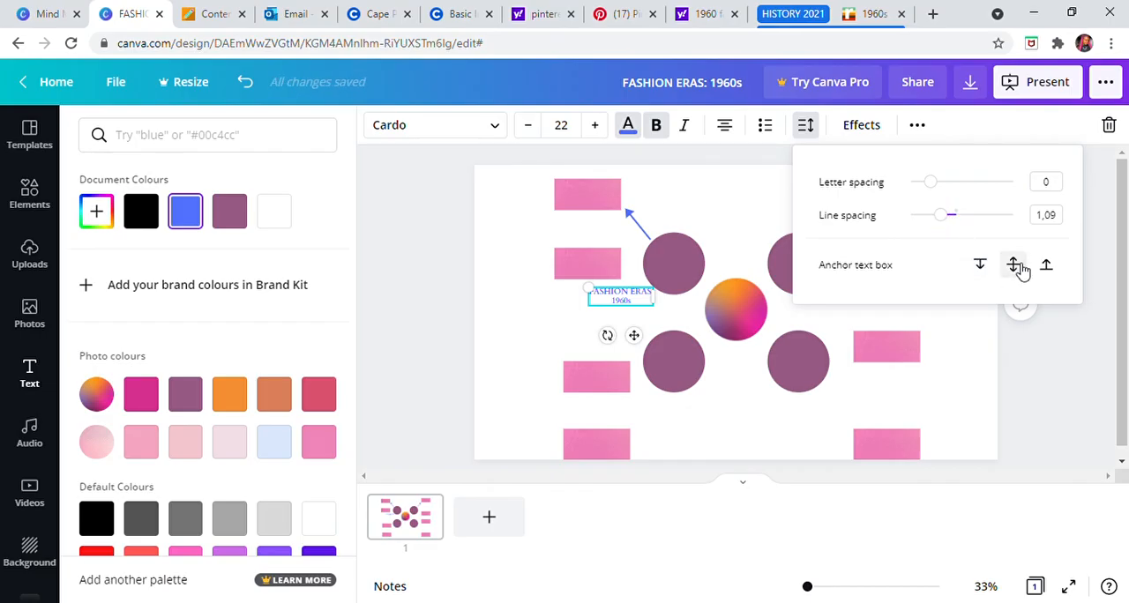
{"action": "left_click", "coordinate": [1048, 268]}
Step: Try the Curve shape effect on the heading and switch its shape back to None
{"action": "left_click", "coordinate": [872, 128]}
{"action": "left_click", "coordinate": [212, 260]}
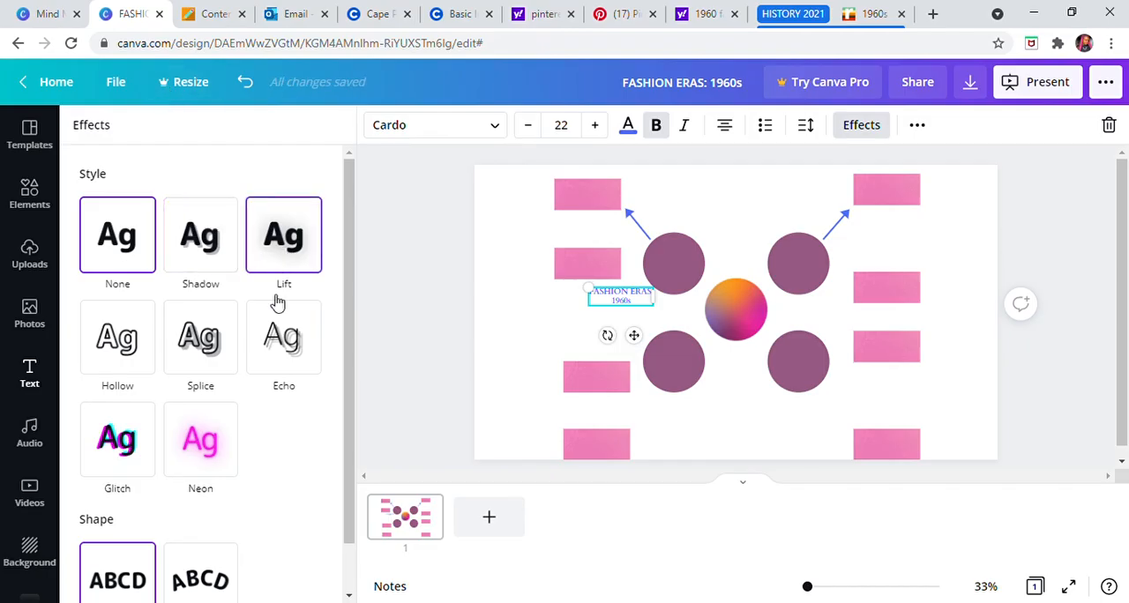
{"action": "scroll", "coordinate": [177, 445], "scroll_direction": "down", "scroll_amount": 1}
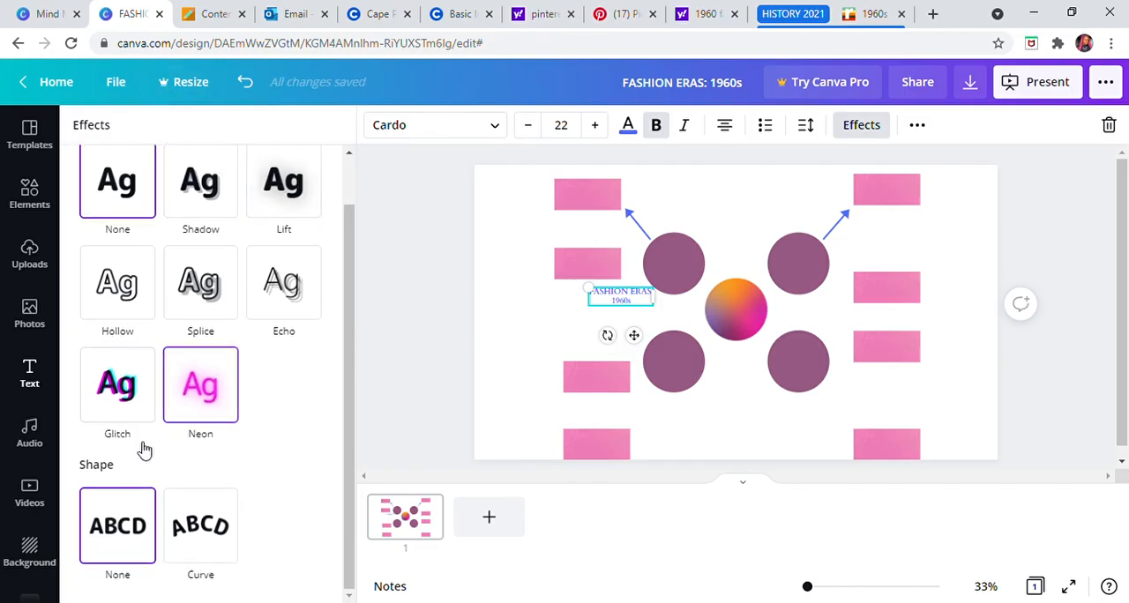
{"action": "left_click", "coordinate": [204, 540]}
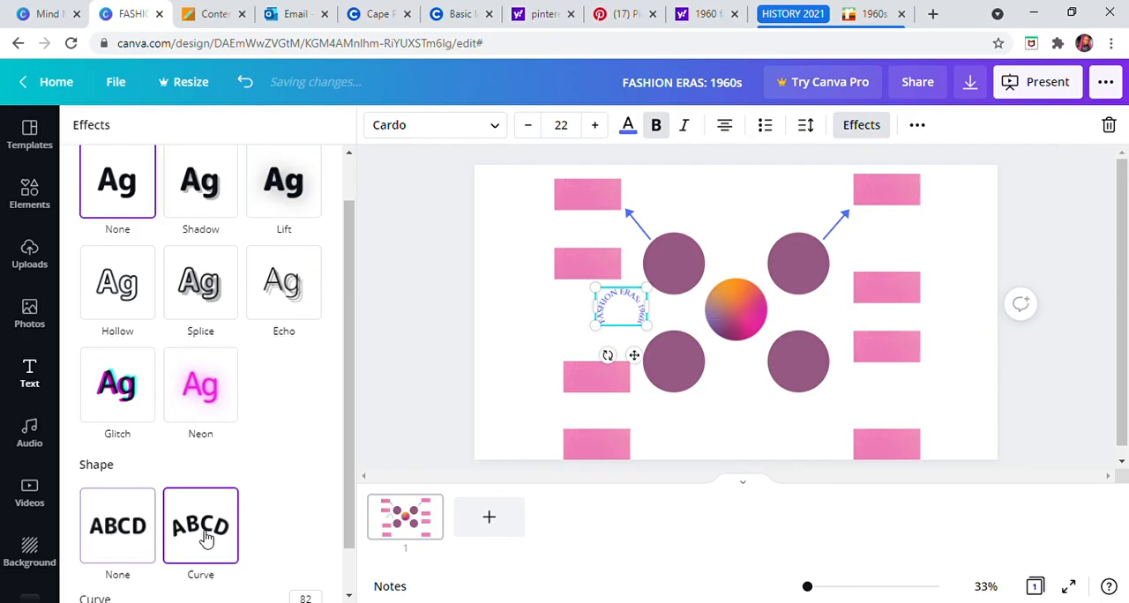
{"action": "left_click", "coordinate": [129, 527]}
{"action": "scroll", "coordinate": [265, 176], "scroll_direction": "up", "scroll_amount": 1}
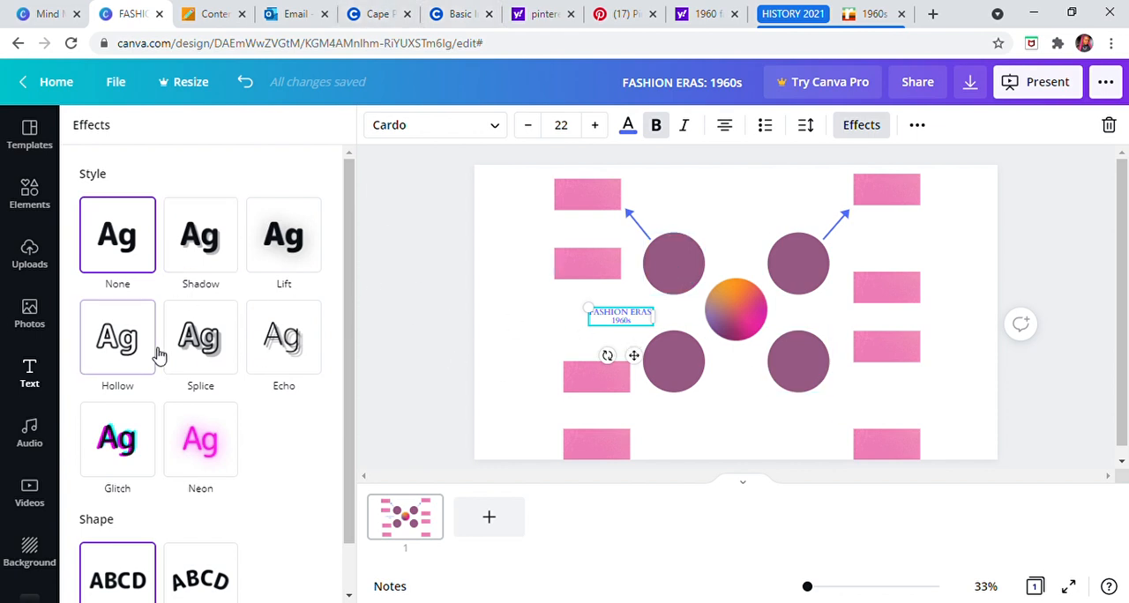
Step: Try the Neon effect at intensity 55 on the heading, and undo the recent text effect changes
{"action": "left_click", "coordinate": [204, 447]}
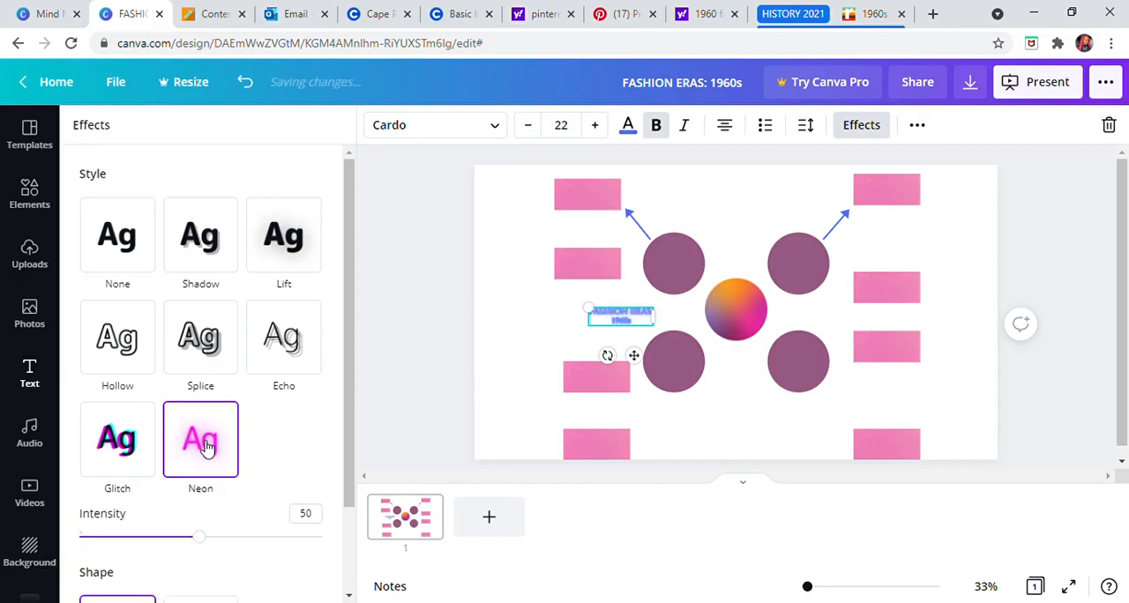
{"action": "mouse_move", "coordinate": [206, 546]}
{"action": "left_mouse_down"}
{"action": "mouse_move", "coordinate": [302, 542]}
{"action": "mouse_move", "coordinate": [308, 532]}
{"action": "mouse_move", "coordinate": [239, 543]}
{"action": "mouse_move", "coordinate": [159, 536]}
{"action": "mouse_move", "coordinate": [212, 537]}
{"action": "left_mouse_up"}
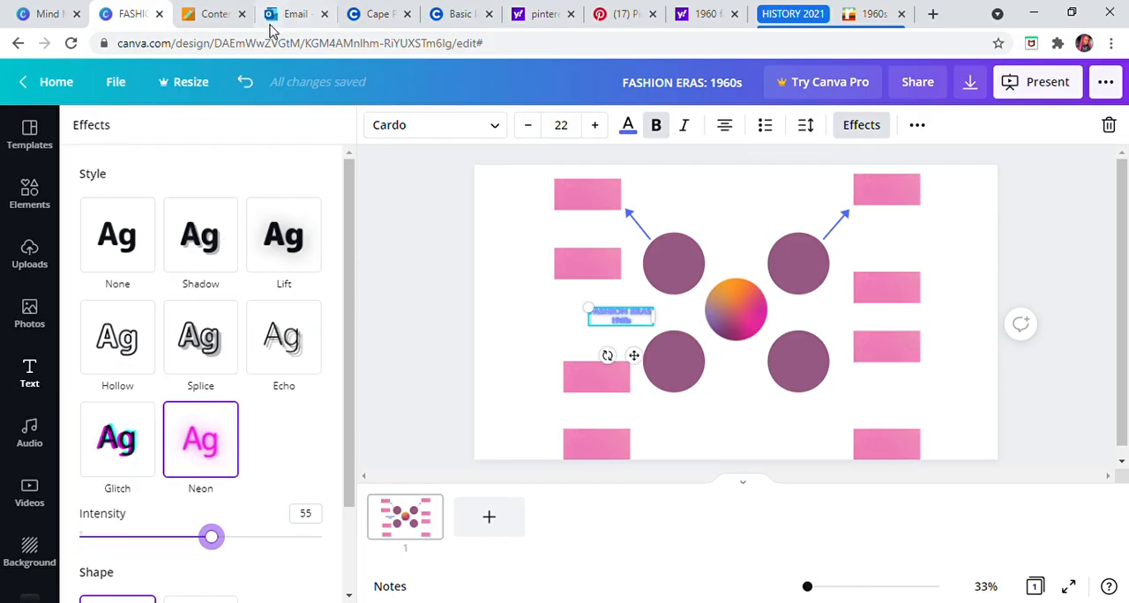
{"action": "left_click", "coordinate": [239, 91]}
{"action": "left_click", "coordinate": [238, 91]}
{"action": "left_click", "coordinate": [238, 91]}
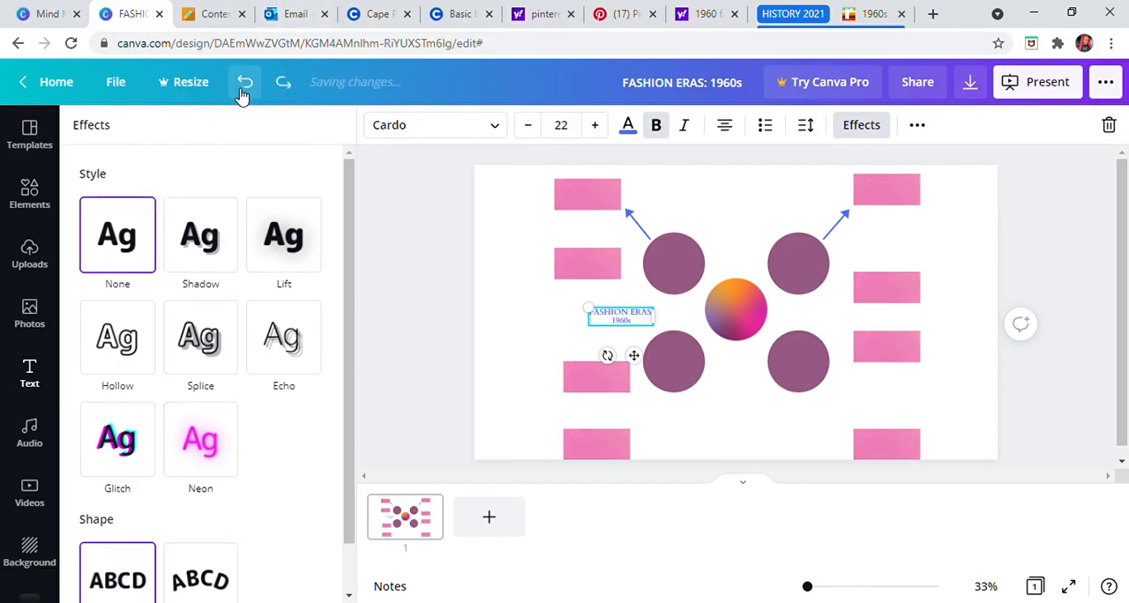
{"action": "left_click", "coordinate": [238, 90]}
{"action": "left_click", "coordinate": [243, 85]}
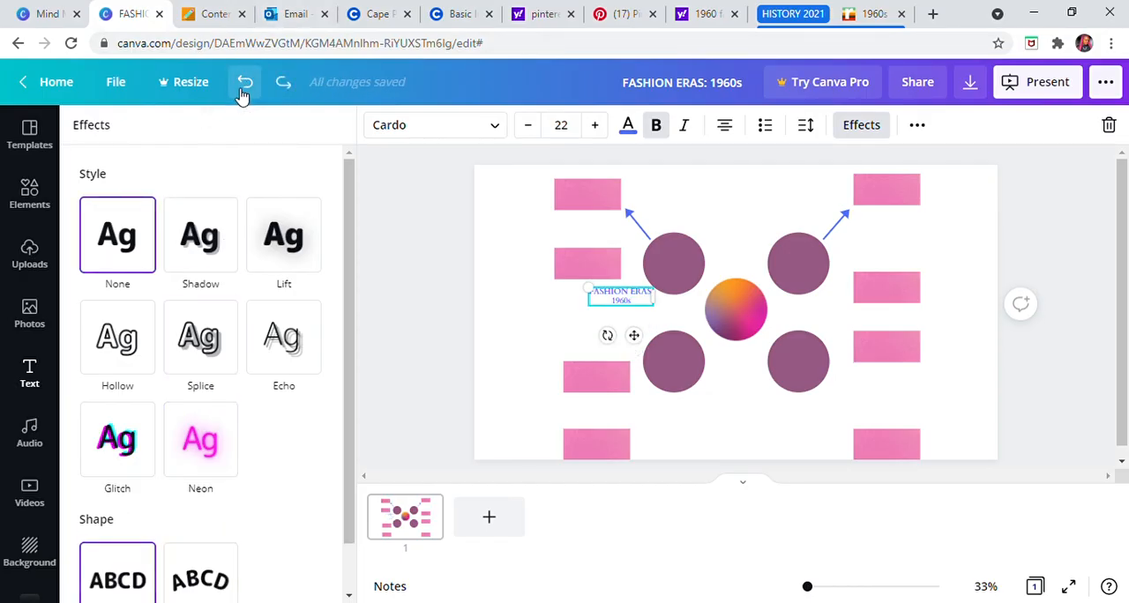
Step: Add the glitch-style PLAY font combination to the slide and change its font to Cardo
{"action": "left_click", "coordinate": [1051, 410]}
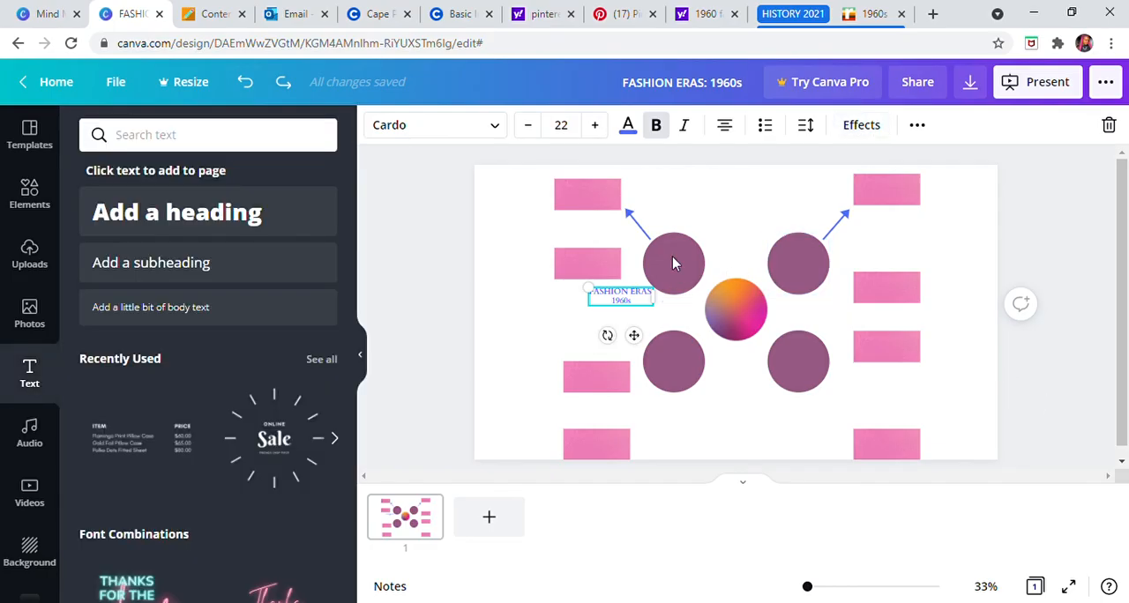
{"action": "left_click", "coordinate": [706, 188]}
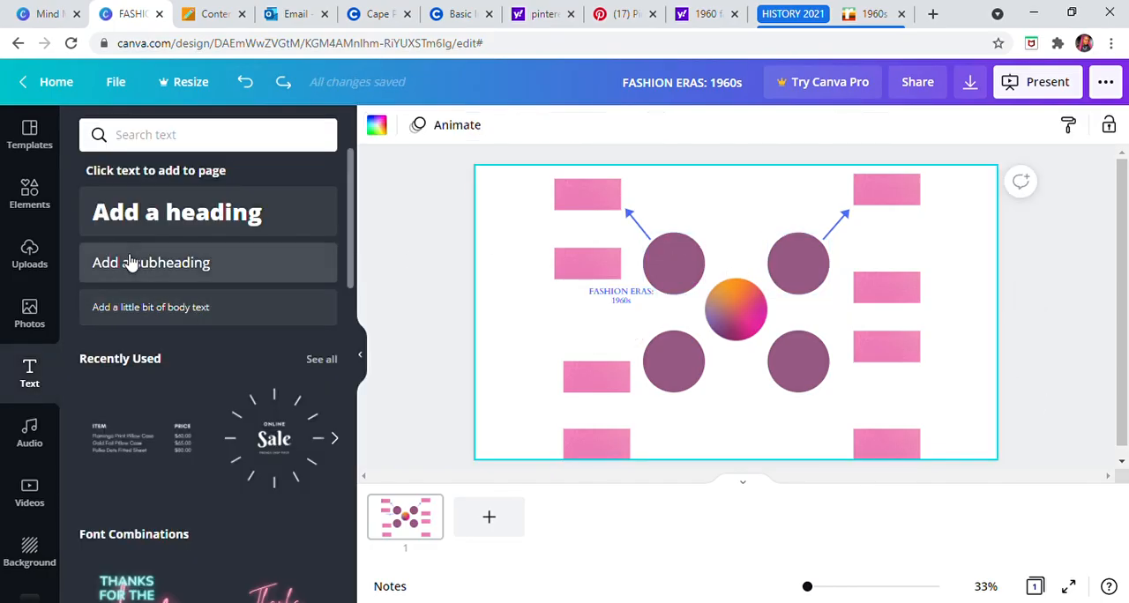
{"action": "scroll", "coordinate": [239, 402], "scroll_direction": "down", "scroll_amount": 5}
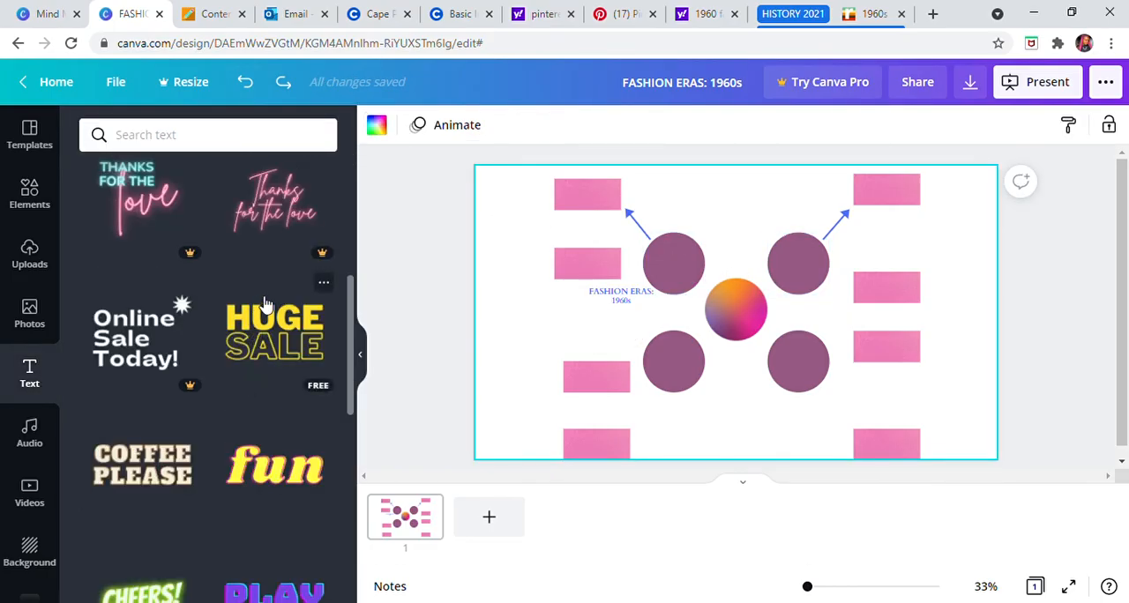
{"action": "scroll", "coordinate": [237, 426], "scroll_direction": "down", "scroll_amount": 4}
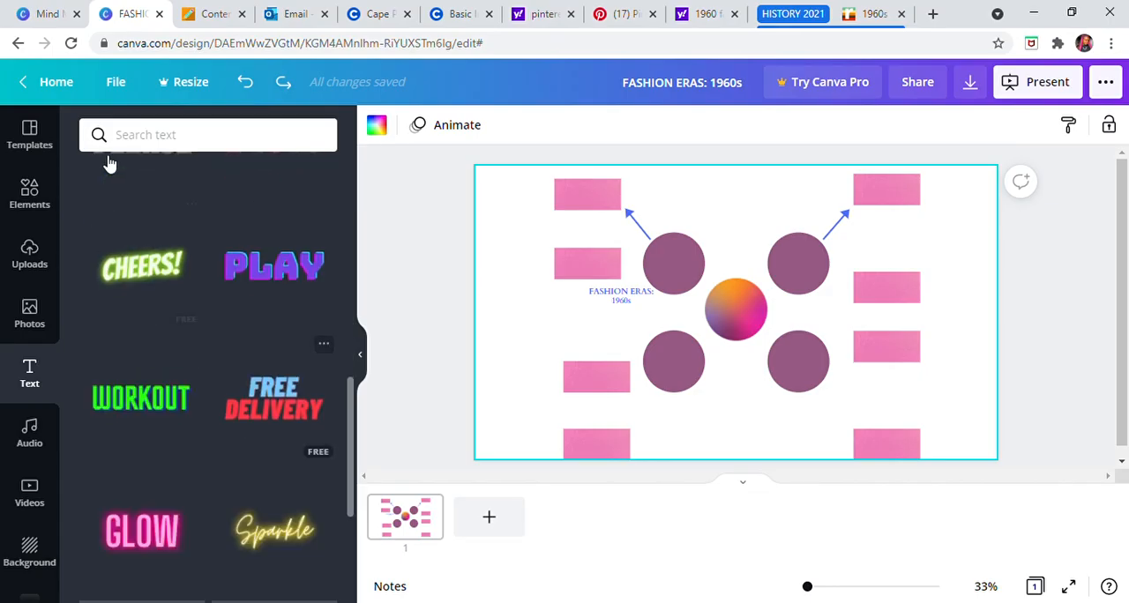
{"action": "left_click", "coordinate": [274, 281]}
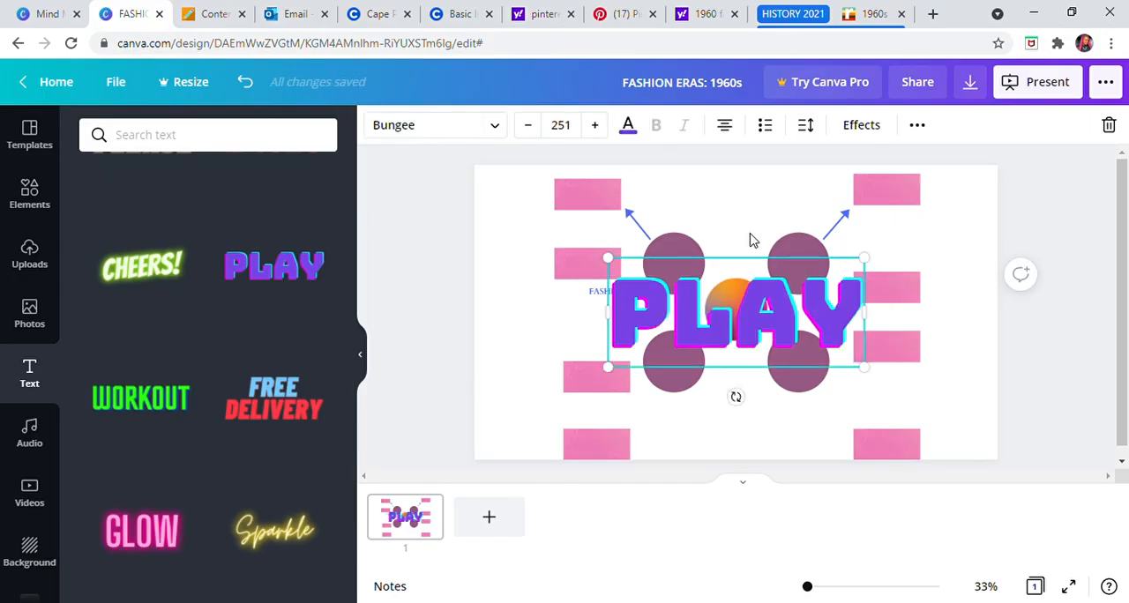
{"action": "left_click", "coordinate": [493, 130]}
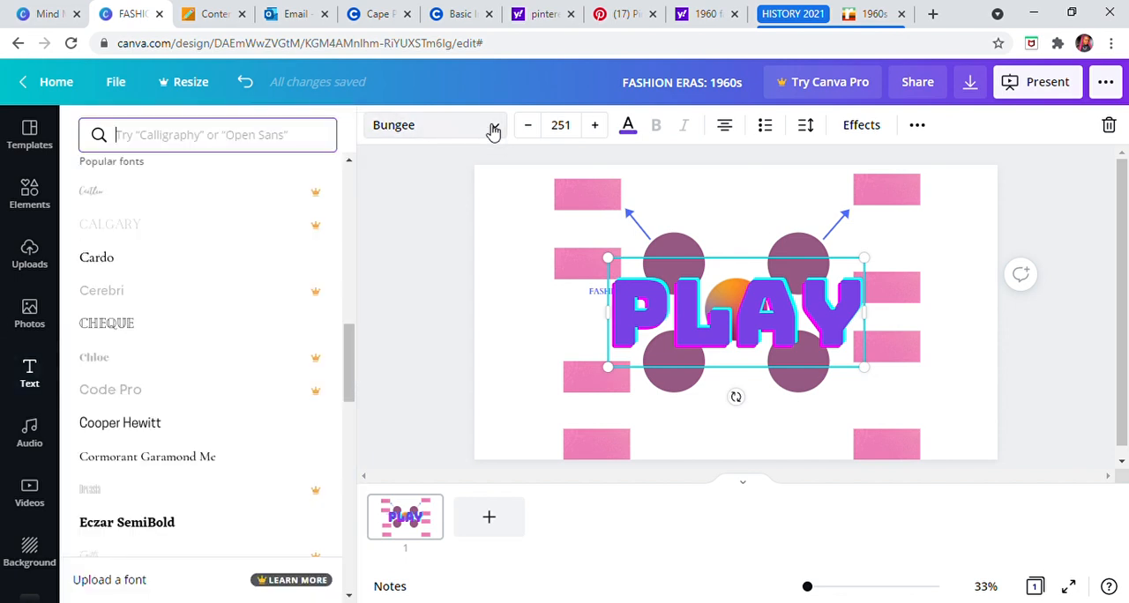
{"action": "left_click", "coordinate": [117, 258]}
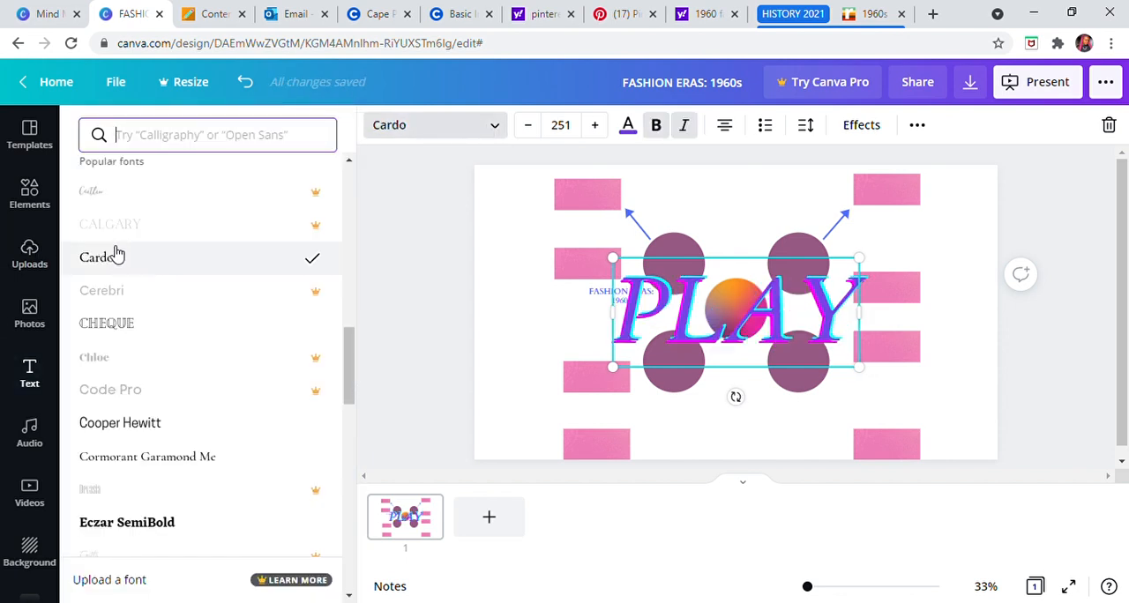
Step: Try font sizes 6, 18 and 32 on the PLAY text and set it to 144
{"action": "left_click", "coordinate": [563, 129]}
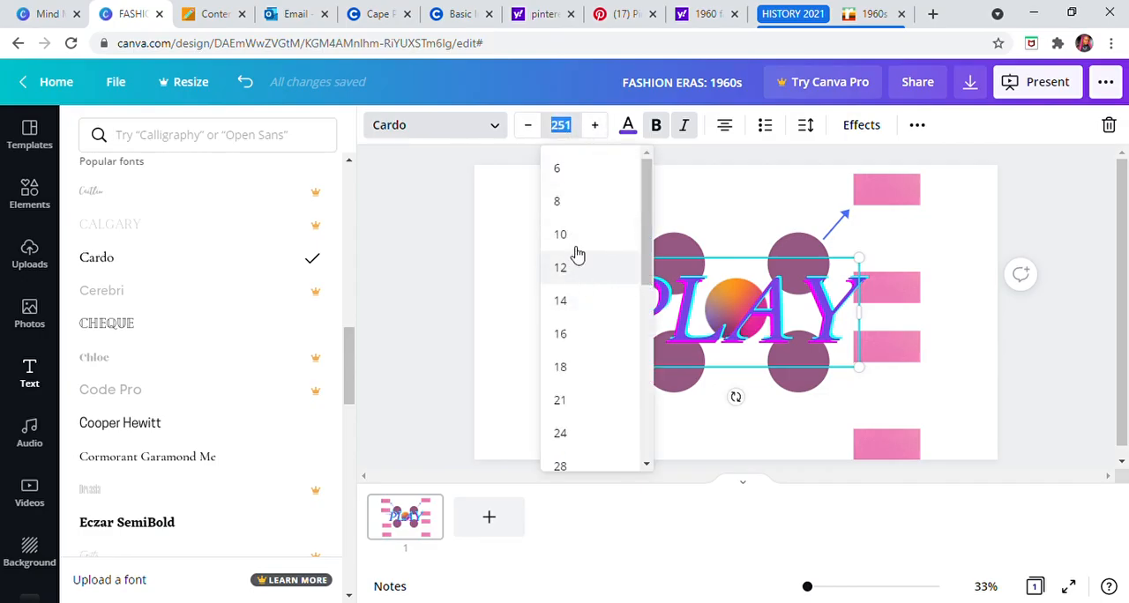
{"action": "left_click", "coordinate": [575, 173]}
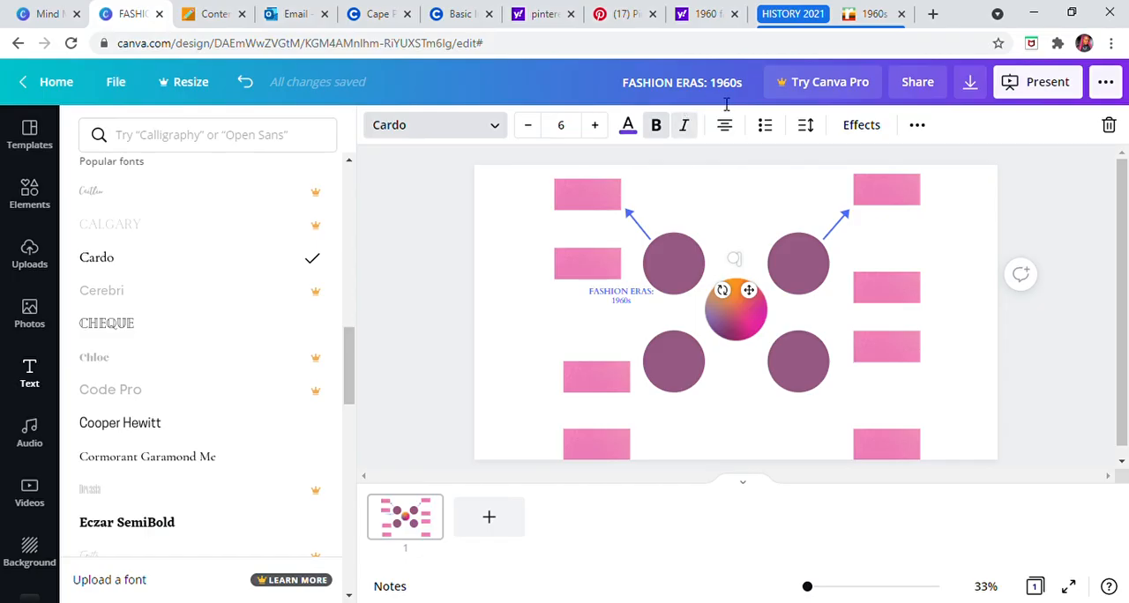
{"action": "left_click", "coordinate": [575, 133]}
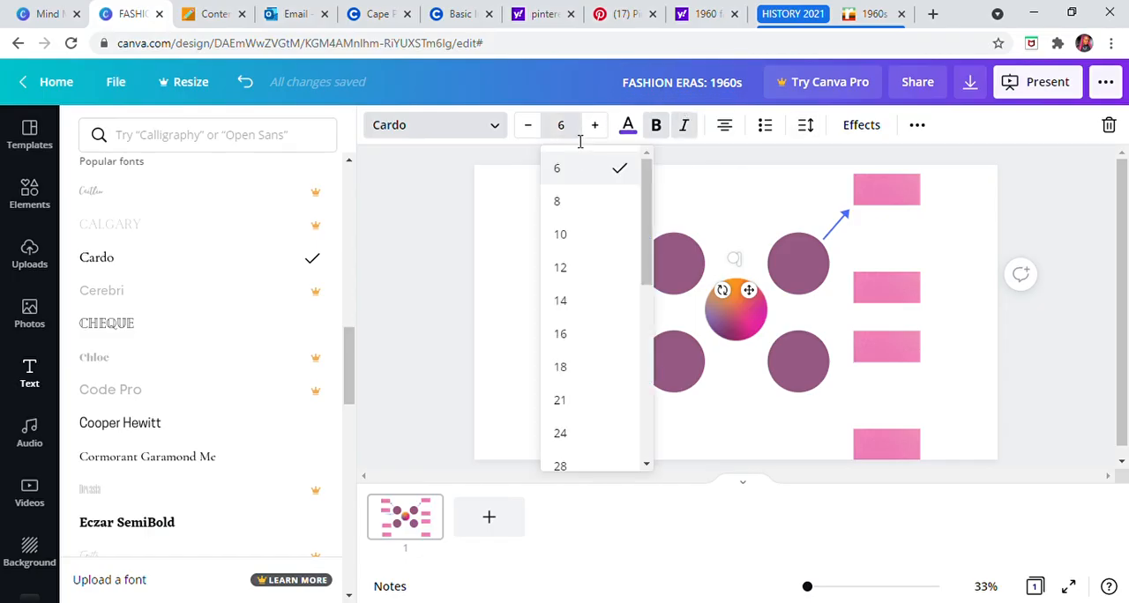
{"action": "left_click", "coordinate": [573, 379]}
{"action": "left_click", "coordinate": [564, 130]}
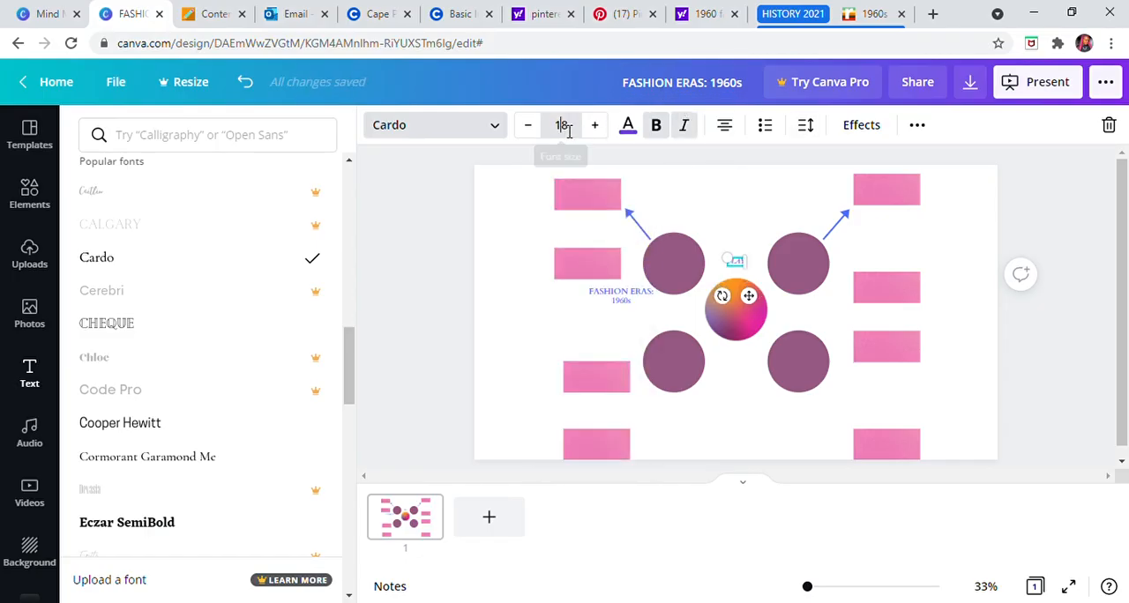
{"action": "left_click", "coordinate": [589, 444]}
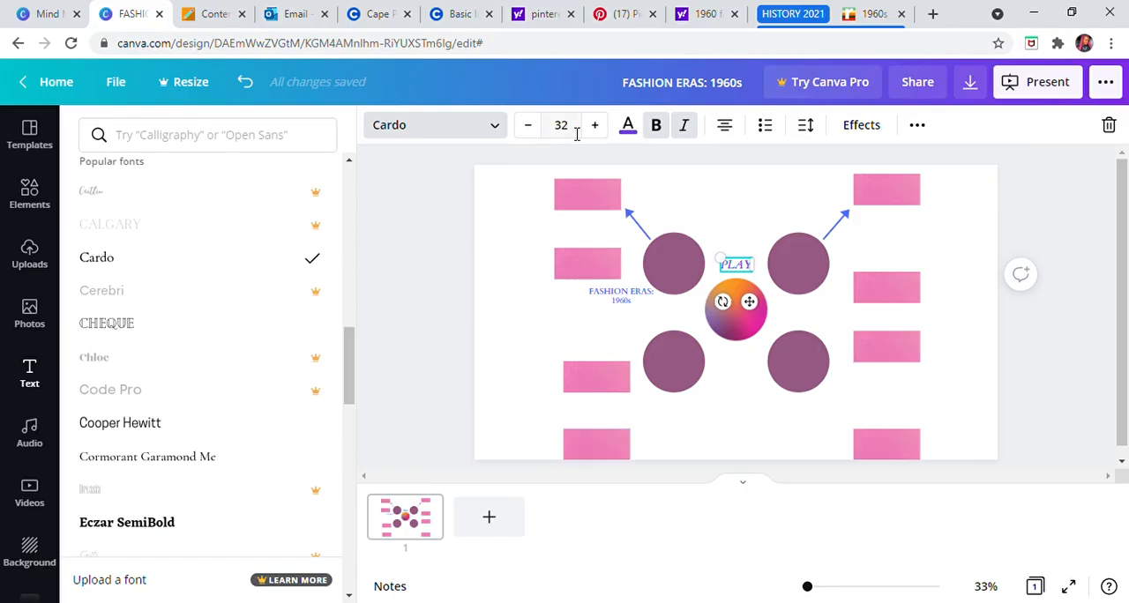
{"action": "left_click", "coordinate": [572, 129]}
{"action": "scroll", "coordinate": [609, 300], "scroll_direction": "down", "scroll_amount": 3}
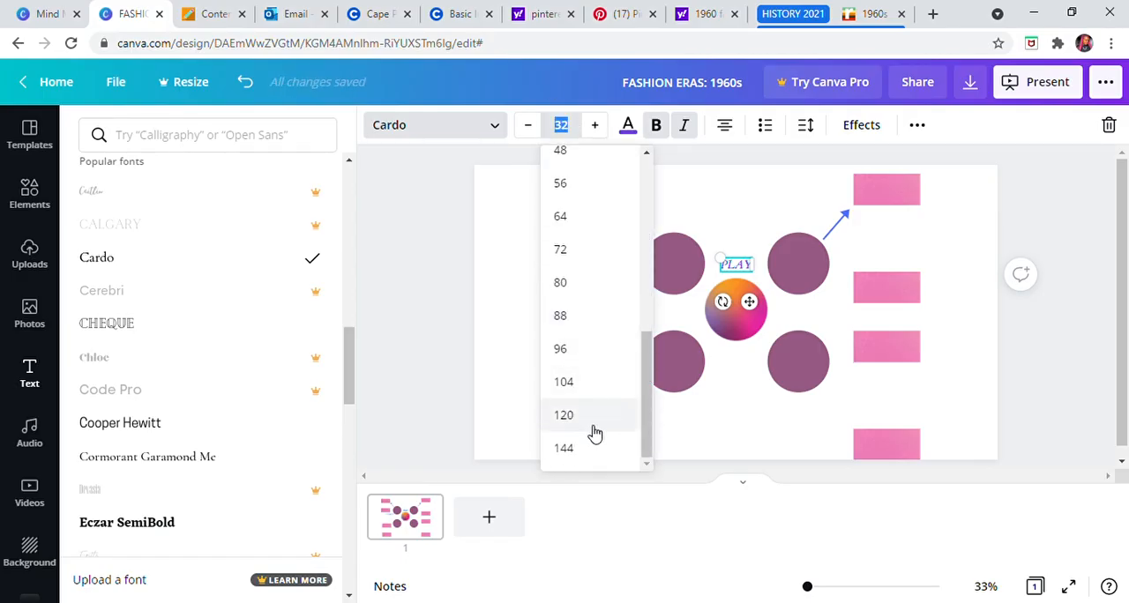
{"action": "left_click", "coordinate": [595, 458]}
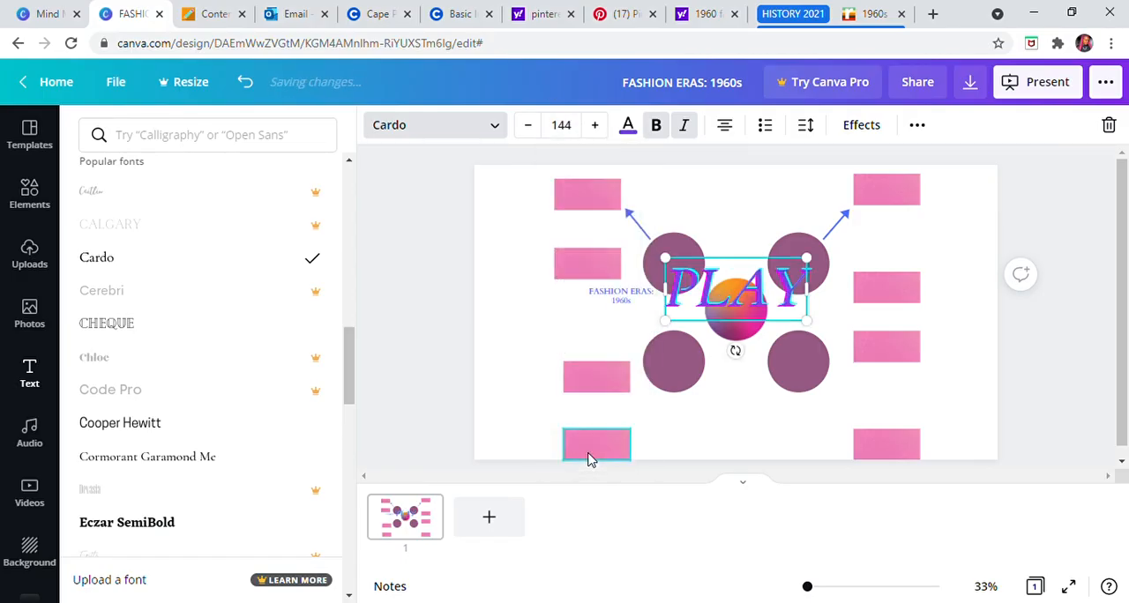
Step: Recolour the PLAY text with the light blue from the photo colours
{"action": "left_click", "coordinate": [627, 125]}
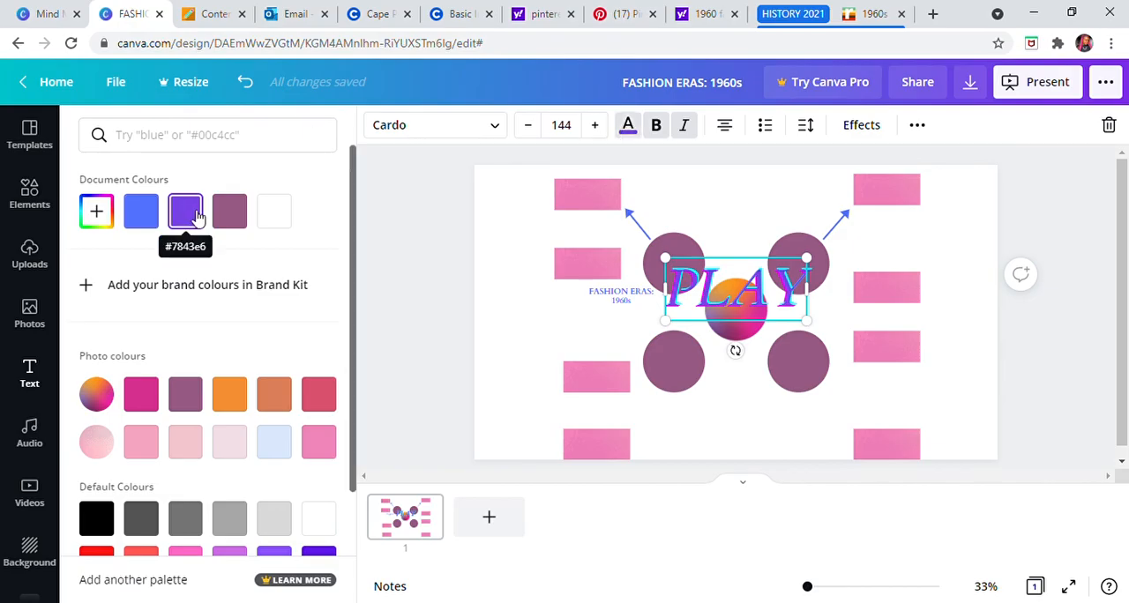
{"action": "scroll", "coordinate": [268, 320], "scroll_direction": "down", "scroll_amount": 2}
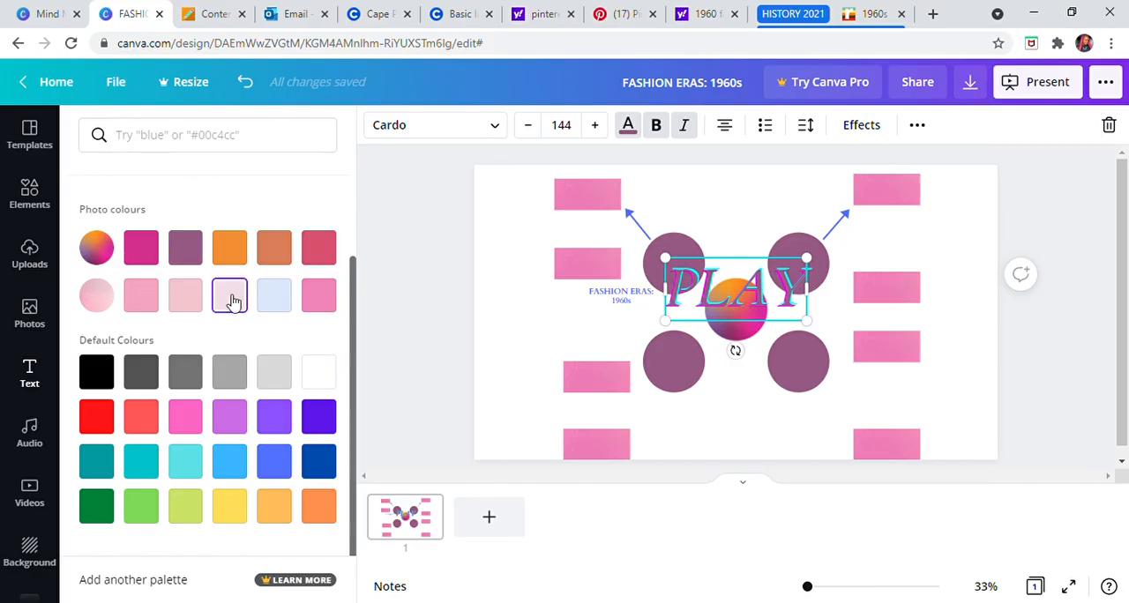
{"action": "left_click", "coordinate": [279, 302]}
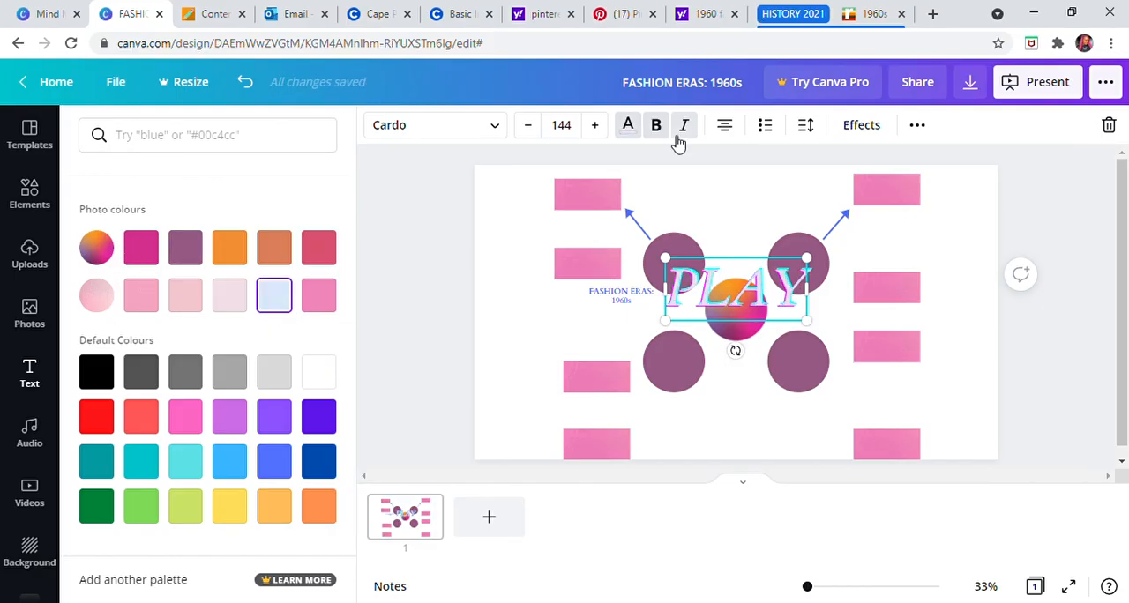
Step: Cycle through the alignments of the PLAY text to right-aligned and give it a bulleted list
{"action": "left_click", "coordinate": [729, 133]}
{"action": "left_click", "coordinate": [729, 129]}
{"action": "left_click", "coordinate": [764, 126]}
{"action": "left_click", "coordinate": [730, 131]}
{"action": "left_click", "coordinate": [730, 130]}
{"action": "left_click", "coordinate": [729, 131]}
{"action": "left_click", "coordinate": [730, 132]}
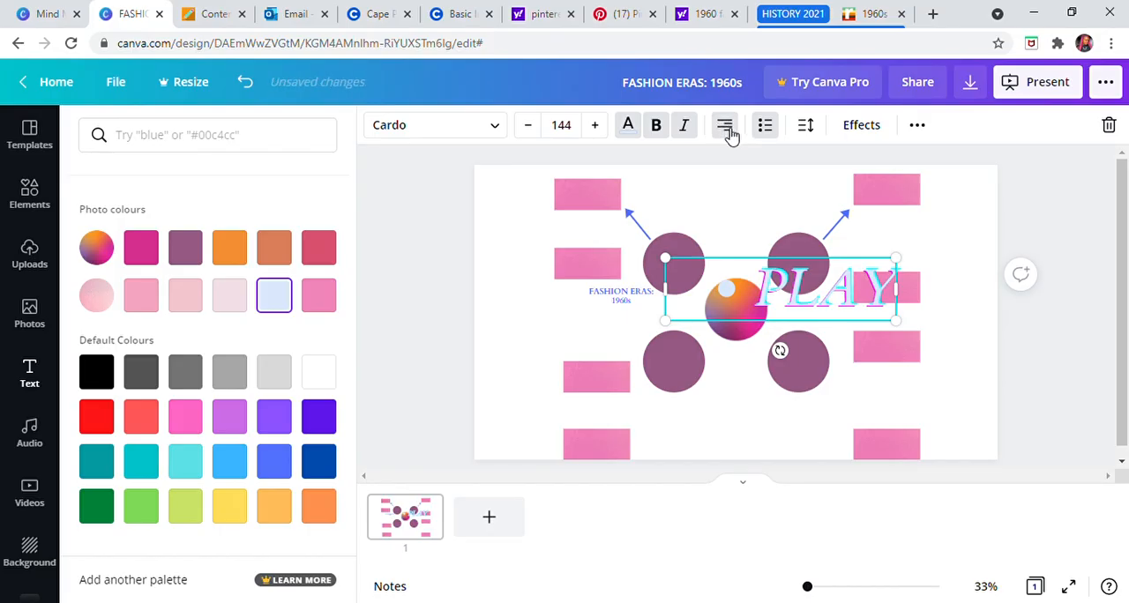
Step: Move the PLAY text over the two upper purple circles and remove its bullet
{"action": "left_click", "coordinate": [1044, 373]}
{"action": "left_click_drag", "start_coordinate": [852, 287], "coordinate": [755, 278]}
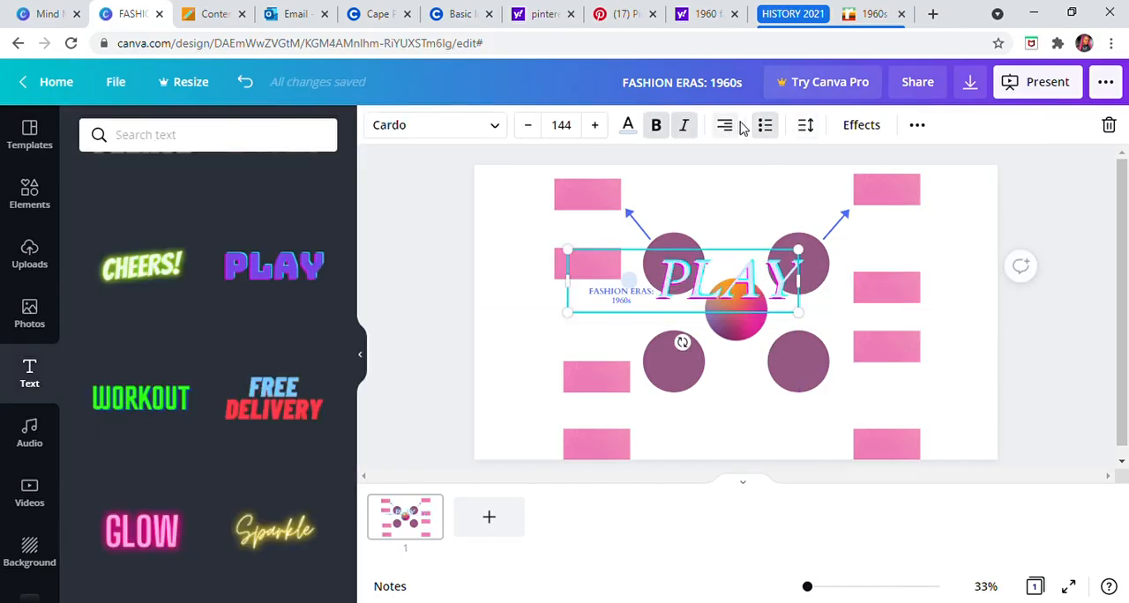
{"action": "left_click", "coordinate": [767, 127]}
{"action": "left_click", "coordinate": [767, 127]}
{"action": "left_click", "coordinate": [770, 127]}
{"action": "left_click", "coordinate": [770, 127]}
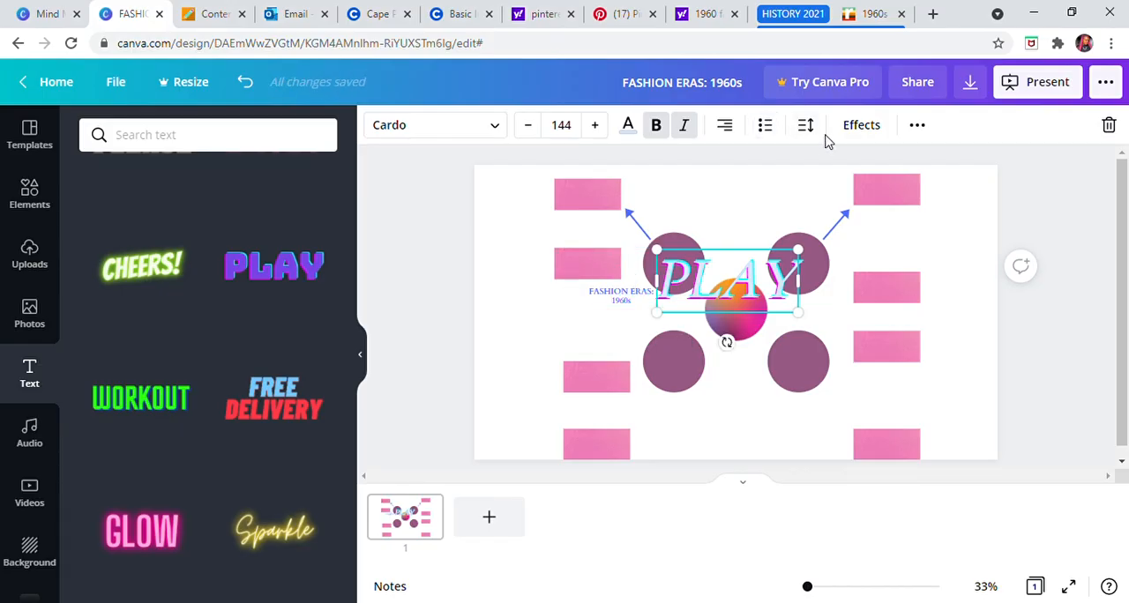
Step: Try the Lift effect on the PLAY text, then apply Echo with offset 47 and direction -48
{"action": "left_click", "coordinate": [861, 128]}
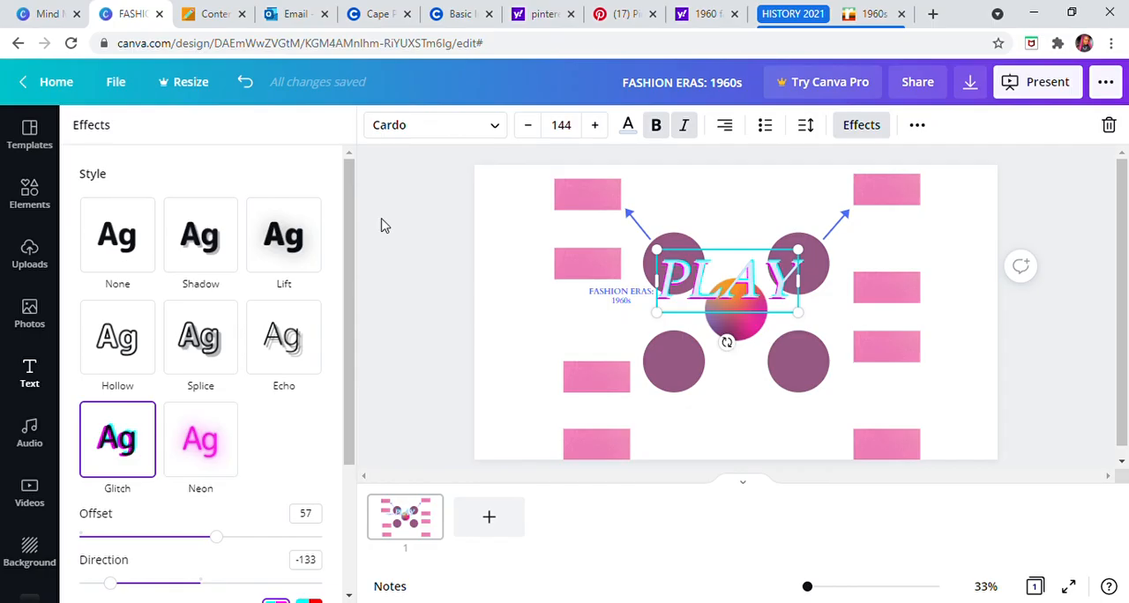
{"action": "left_click", "coordinate": [301, 257]}
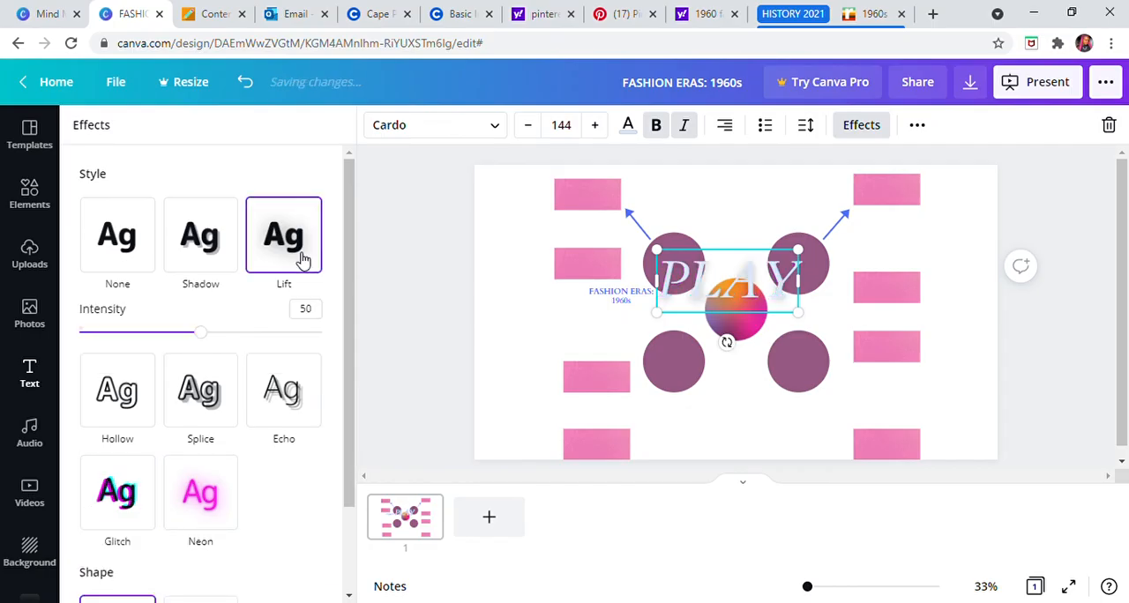
{"action": "left_click", "coordinate": [283, 393]}
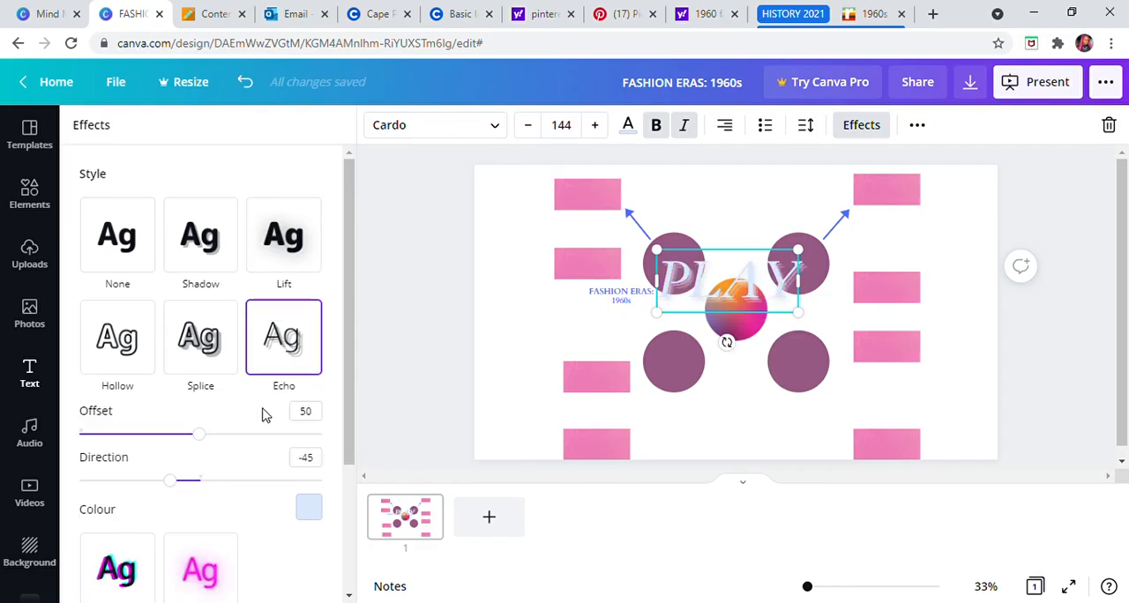
{"action": "mouse_move", "coordinate": [176, 490]}
{"action": "left_mouse_down"}
{"action": "mouse_move", "coordinate": [238, 483]}
{"action": "mouse_move", "coordinate": [163, 483]}
{"action": "mouse_move", "coordinate": [237, 500]}
{"action": "mouse_move", "coordinate": [167, 499]}
{"action": "left_mouse_up"}
{"action": "mouse_move", "coordinate": [197, 449]}
{"action": "left_mouse_down"}
{"action": "mouse_move", "coordinate": [174, 449]}
{"action": "mouse_move", "coordinate": [270, 435]}
{"action": "mouse_move", "coordinate": [296, 451]}
{"action": "mouse_move", "coordinate": [194, 437]}
{"action": "left_mouse_up"}
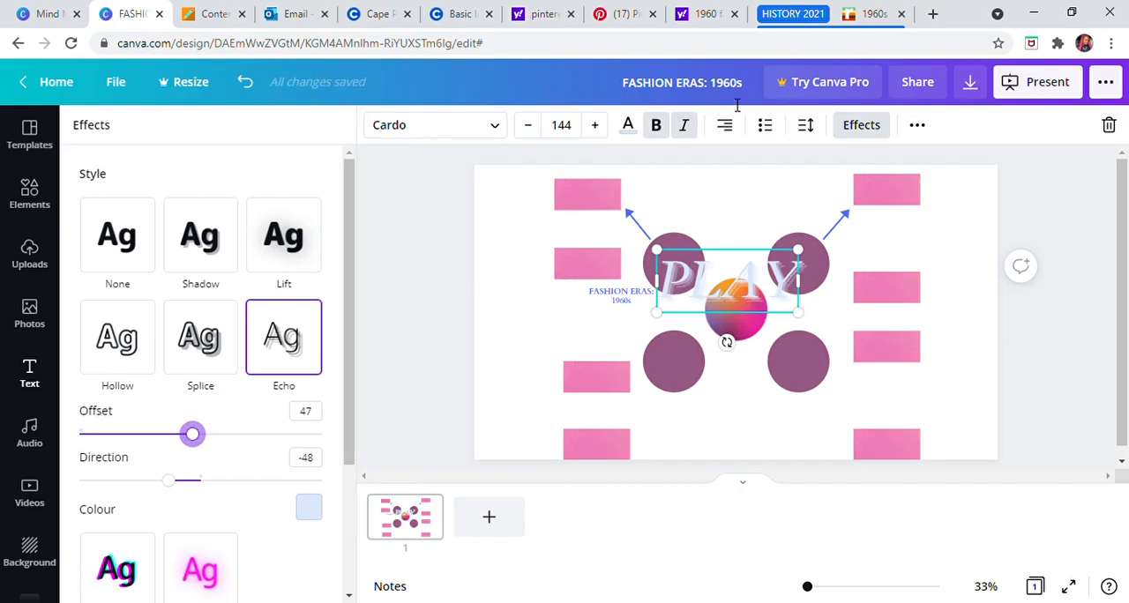
Step: Browse and preview the text animations available for the PLAY text
{"action": "left_click", "coordinate": [917, 126]}
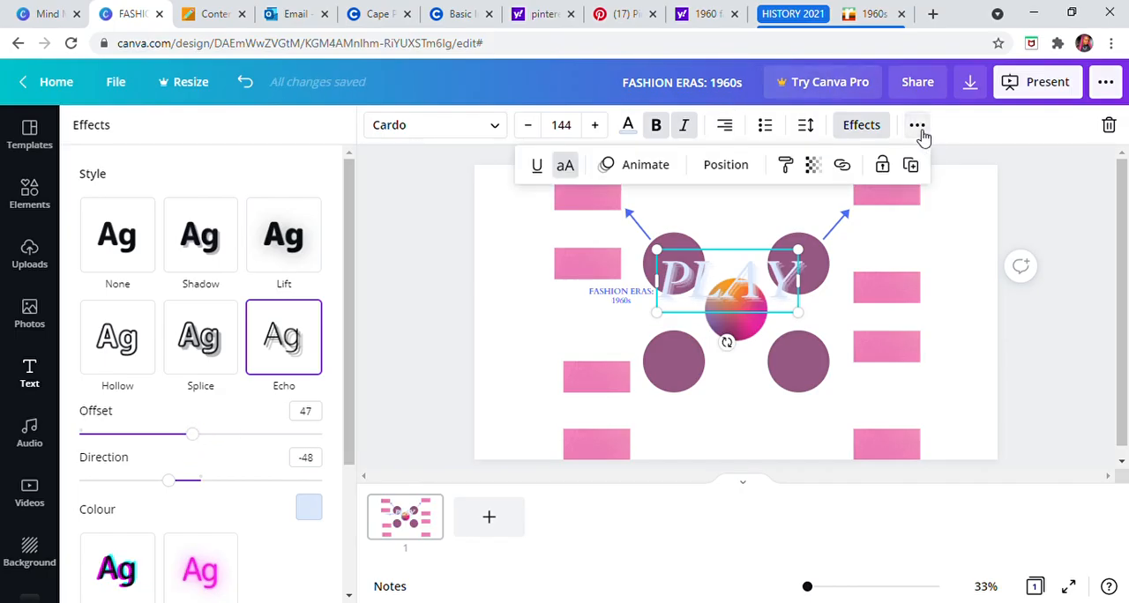
{"action": "left_click", "coordinate": [637, 168]}
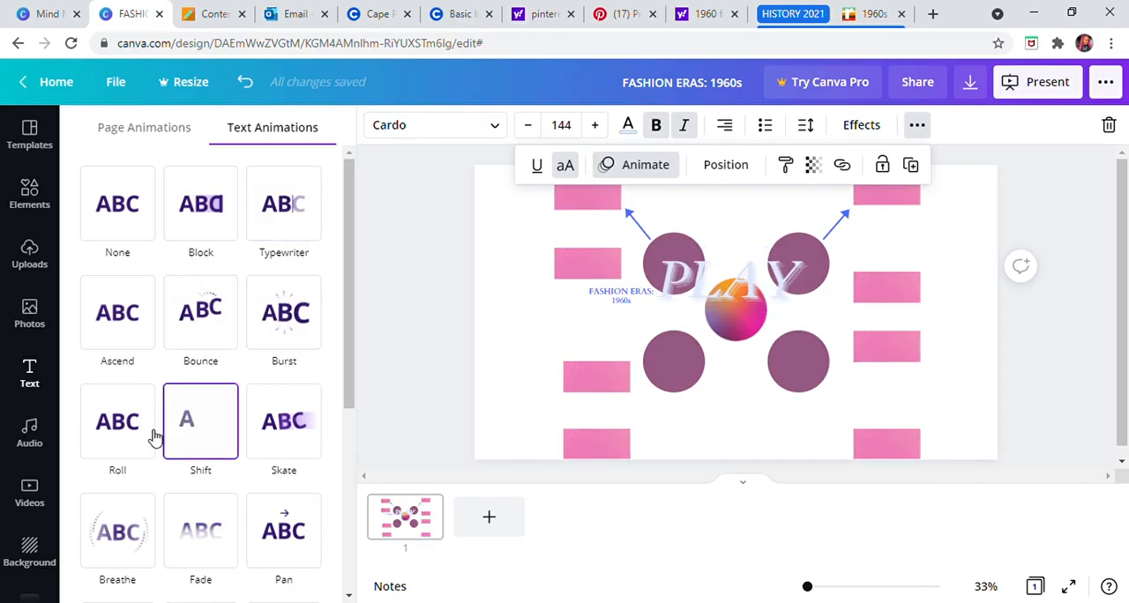
{"action": "left_click", "coordinate": [287, 435]}
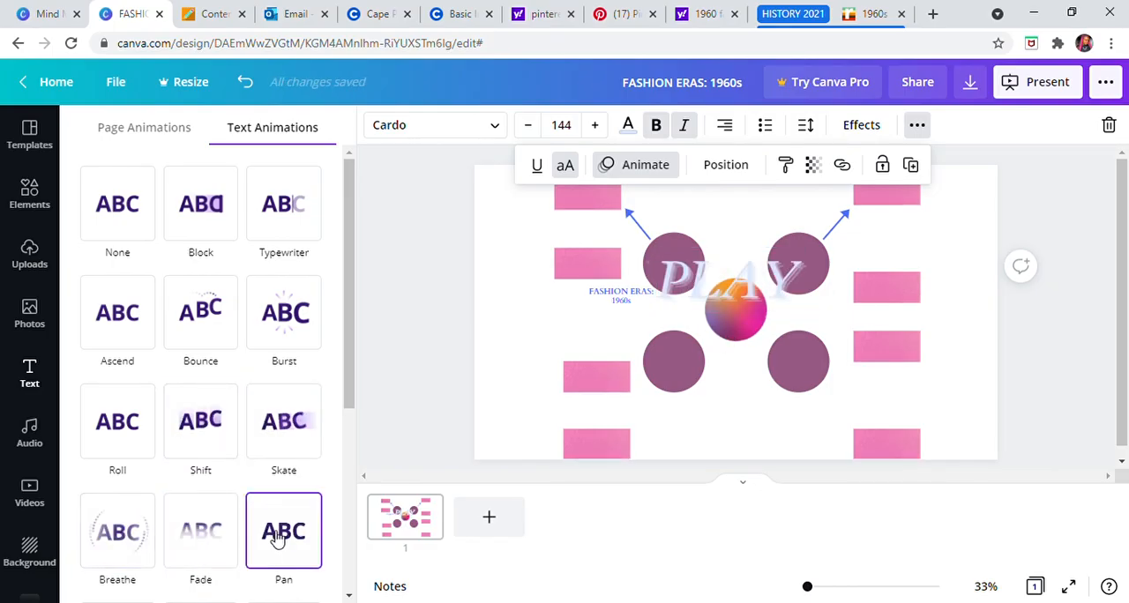
{"action": "scroll", "coordinate": [280, 534], "scroll_direction": "down", "scroll_amount": 4}
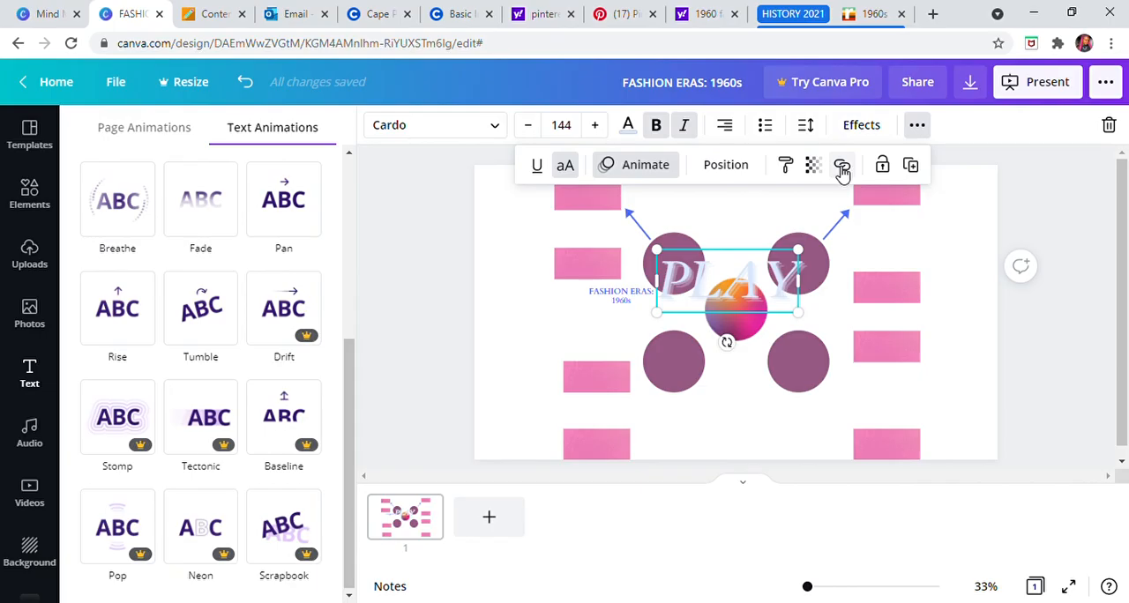
Step: Lock the PLAY text and try to move it, shifting the two upper purple circles behind it
{"action": "left_click", "coordinate": [887, 169]}
{"action": "left_click_drag", "start_coordinate": [730, 285], "coordinate": [771, 241]}
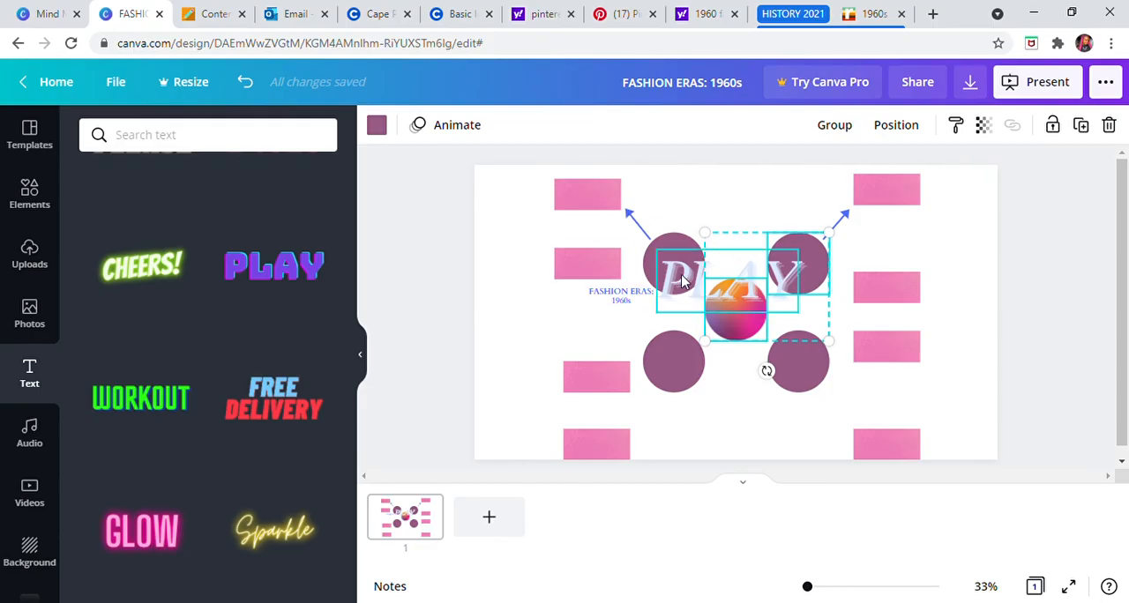
{"action": "left_click", "coordinate": [729, 189]}
{"action": "left_click", "coordinate": [729, 260]}
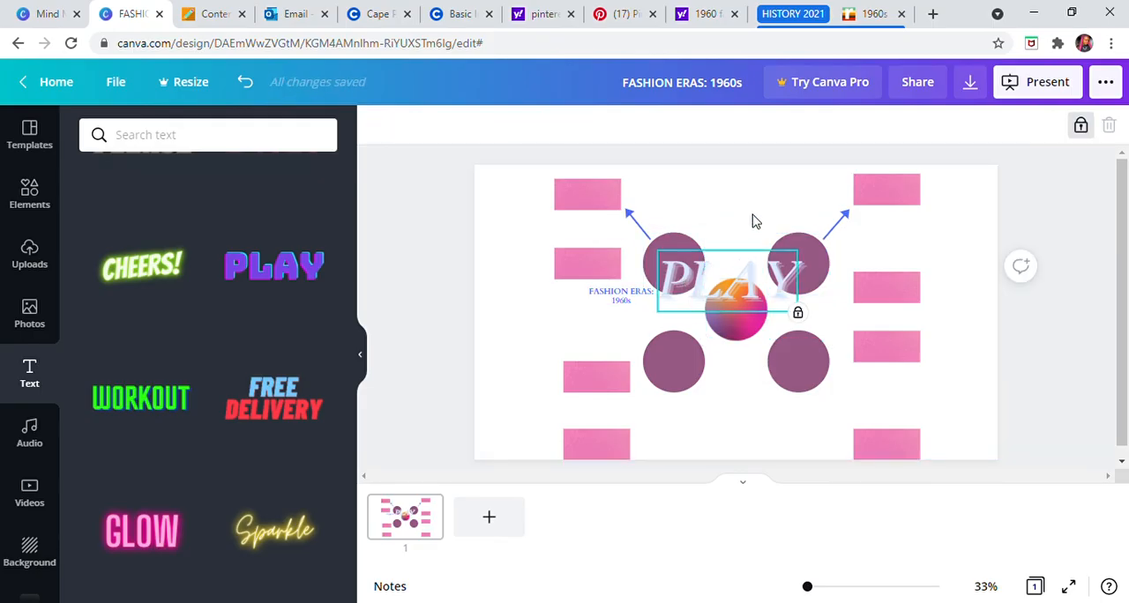
{"action": "left_click", "coordinate": [800, 243]}
{"action": "left_click", "coordinate": [729, 273]}
{"action": "left_click", "coordinate": [688, 264]}
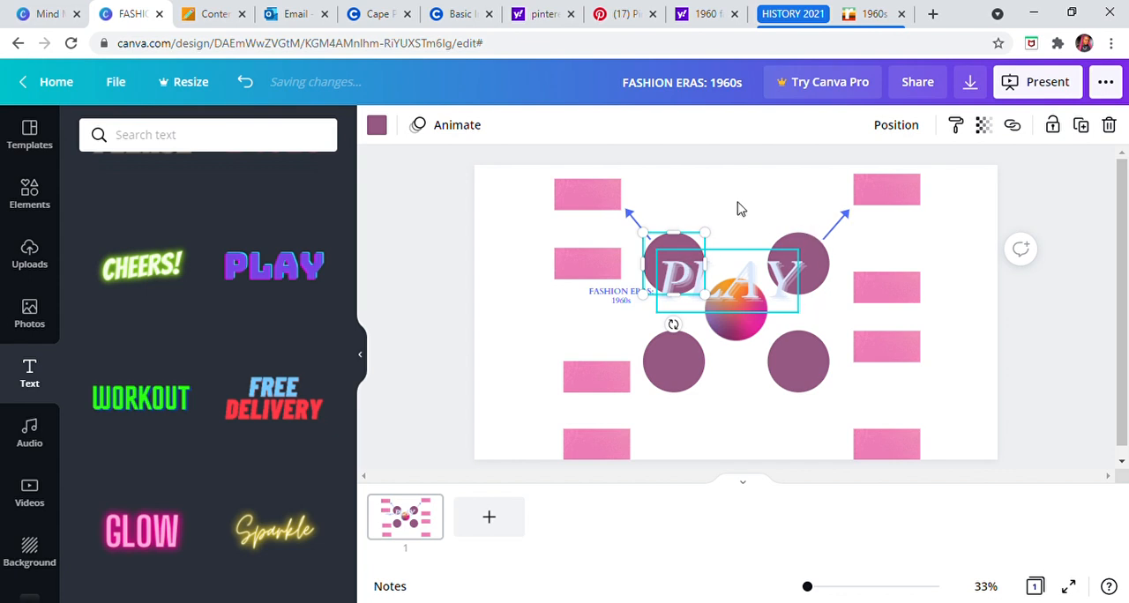
{"action": "key", "text": "ctrl+z"}
{"action": "left_click", "coordinate": [743, 289]}
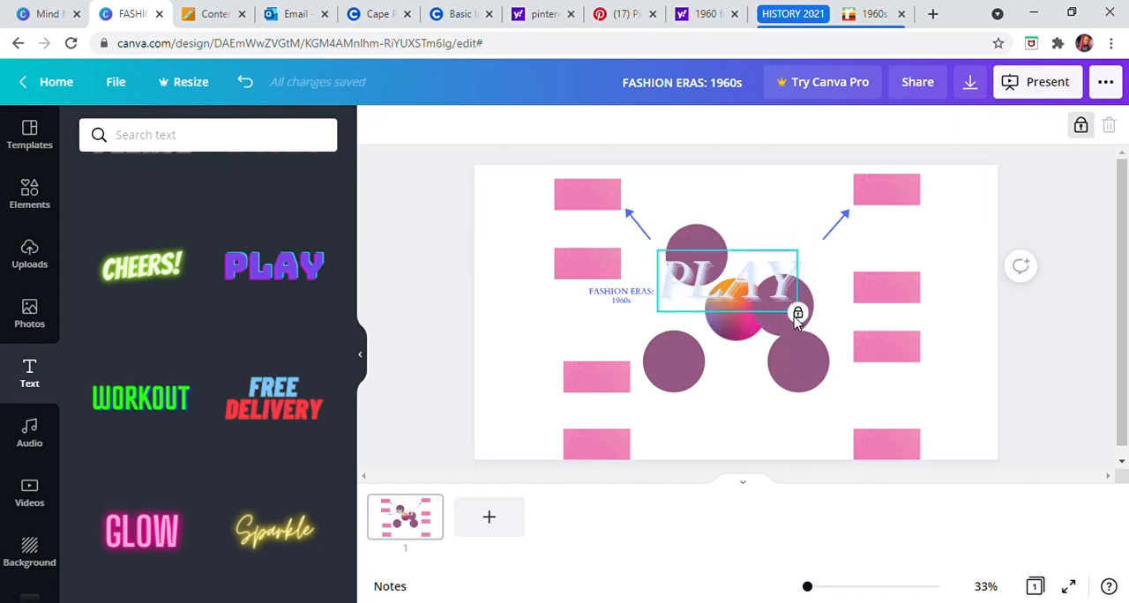
Step: Unlock the PLAY text and underline it
{"action": "left_click", "coordinate": [1083, 128]}
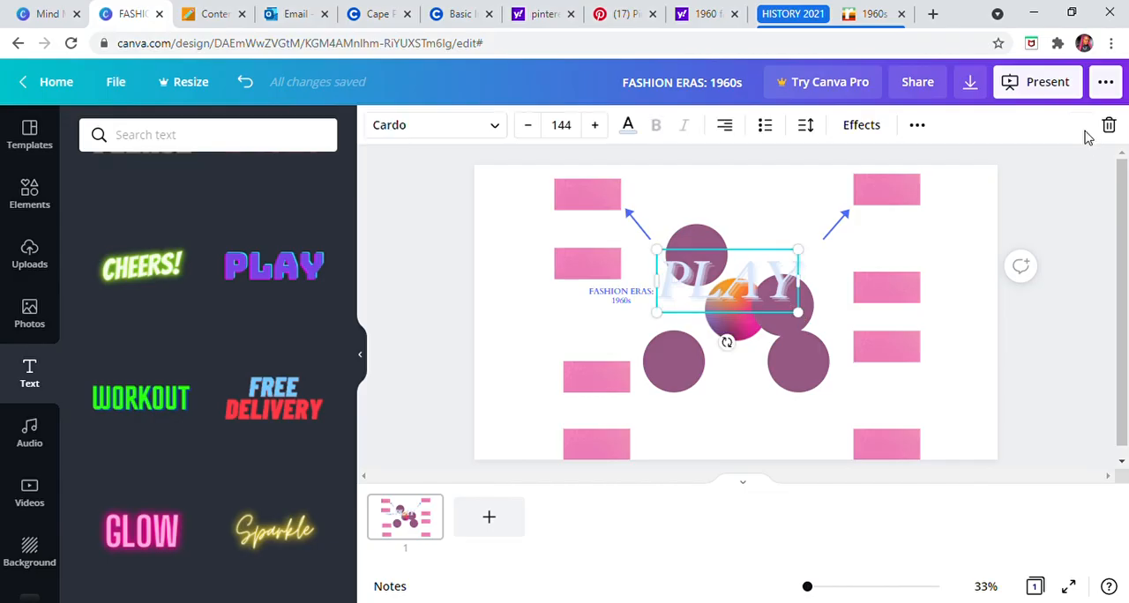
{"action": "left_click", "coordinate": [917, 129]}
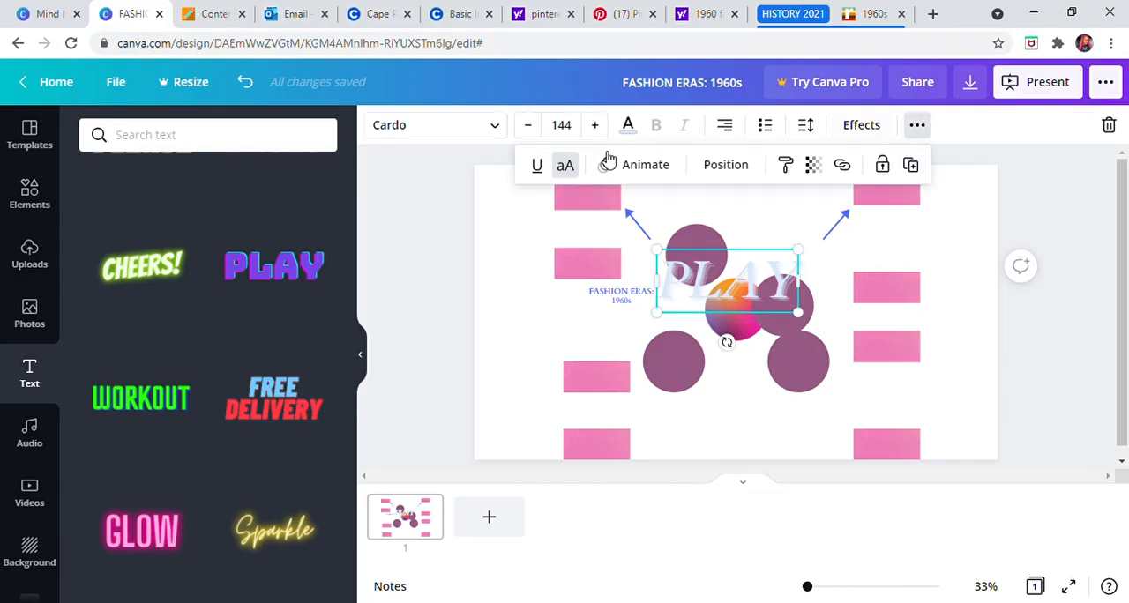
{"action": "left_click", "coordinate": [547, 170]}
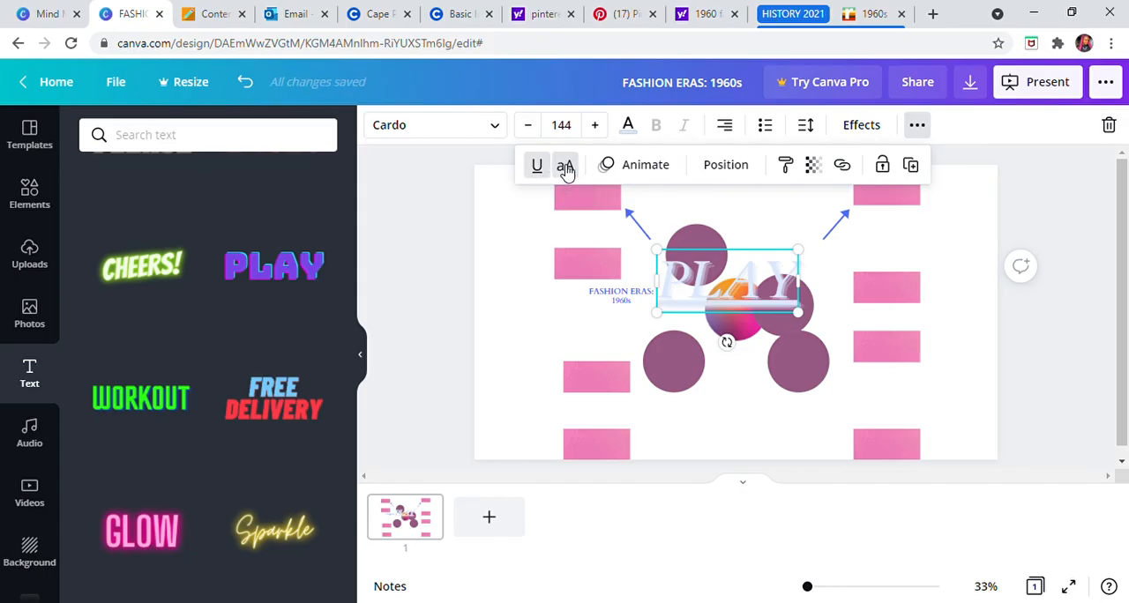
Step: Toggle uppercase off for the PLAY text and restore it
{"action": "left_click", "coordinate": [564, 168]}
{"action": "left_click", "coordinate": [565, 167]}
{"action": "left_click", "coordinate": [564, 168]}
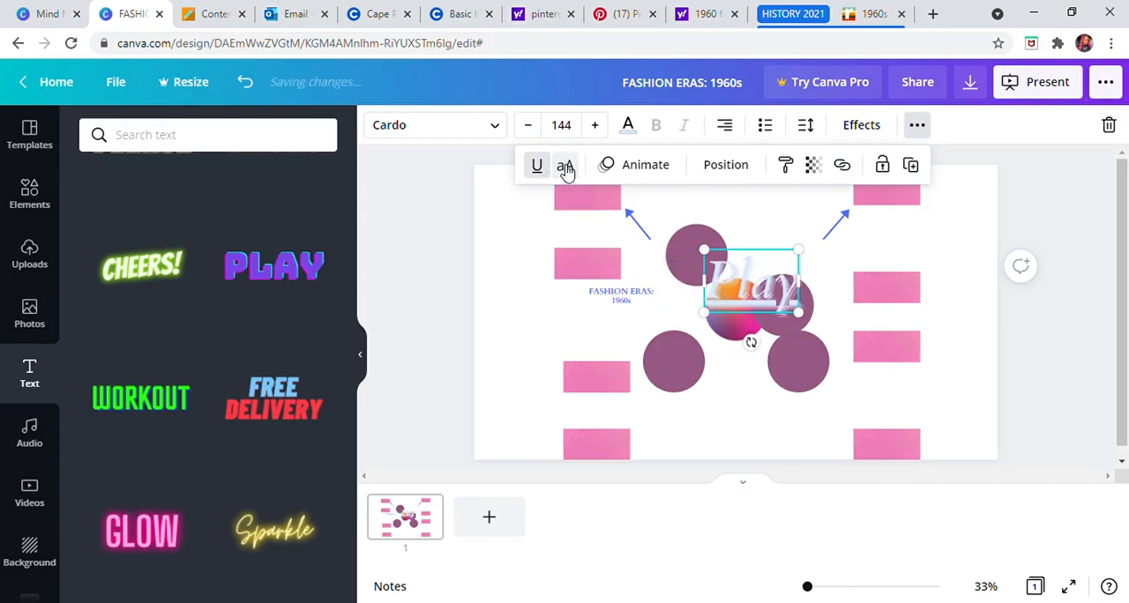
{"action": "left_click", "coordinate": [566, 168]}
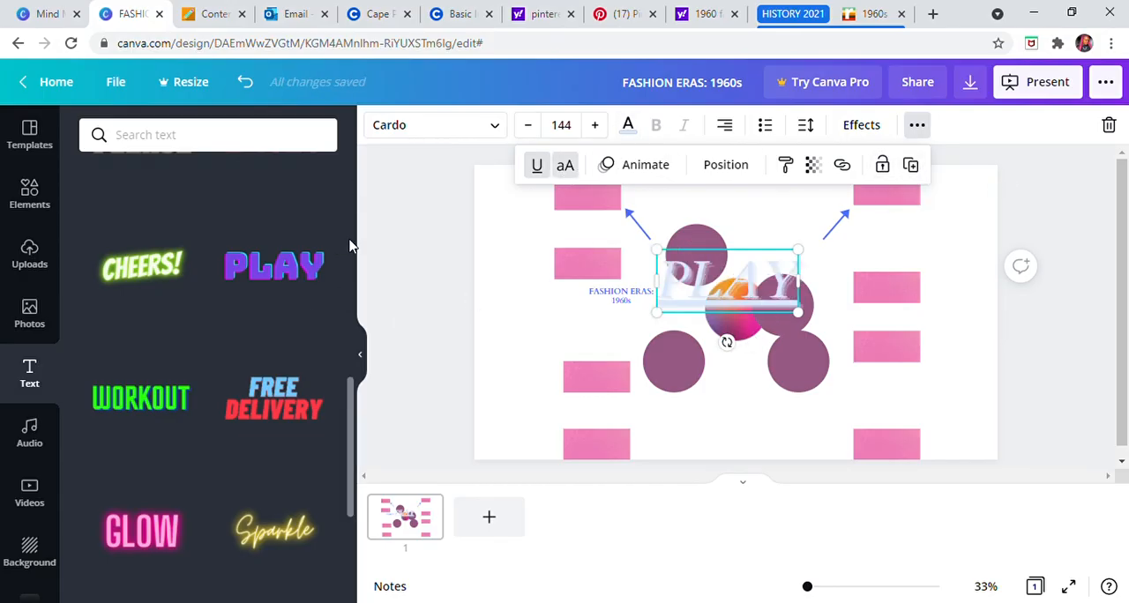
{"action": "left_click", "coordinate": [430, 257]}
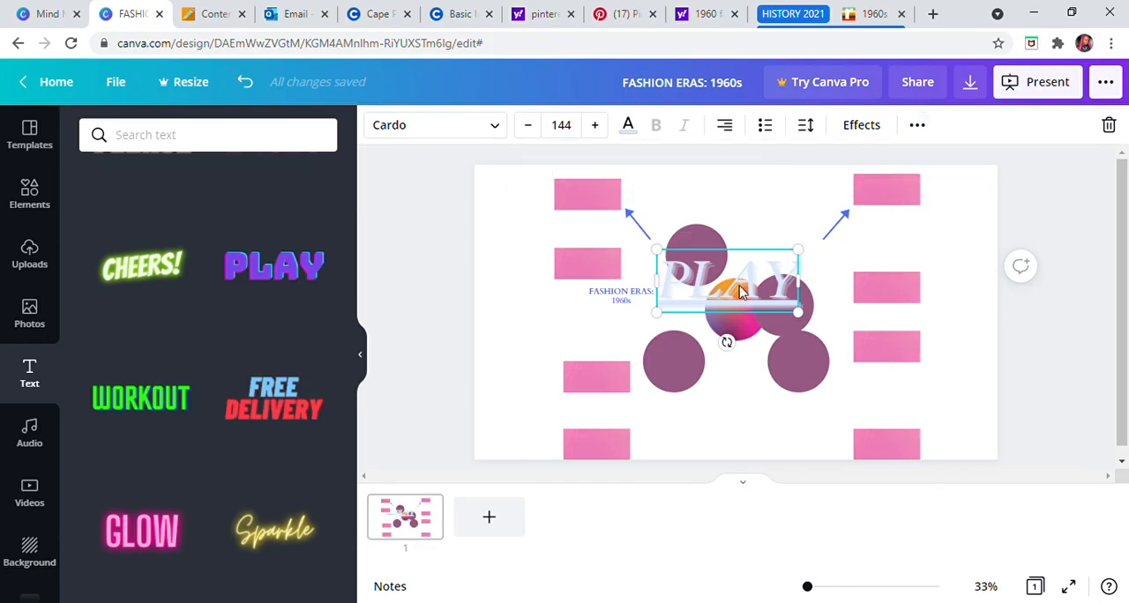
Step: Move the PLAY text above the circles and reposition the overlapping purple circle diagonally above and right of the gradient circle
{"action": "left_click_drag", "start_coordinate": [742, 296], "coordinate": [740, 212]}
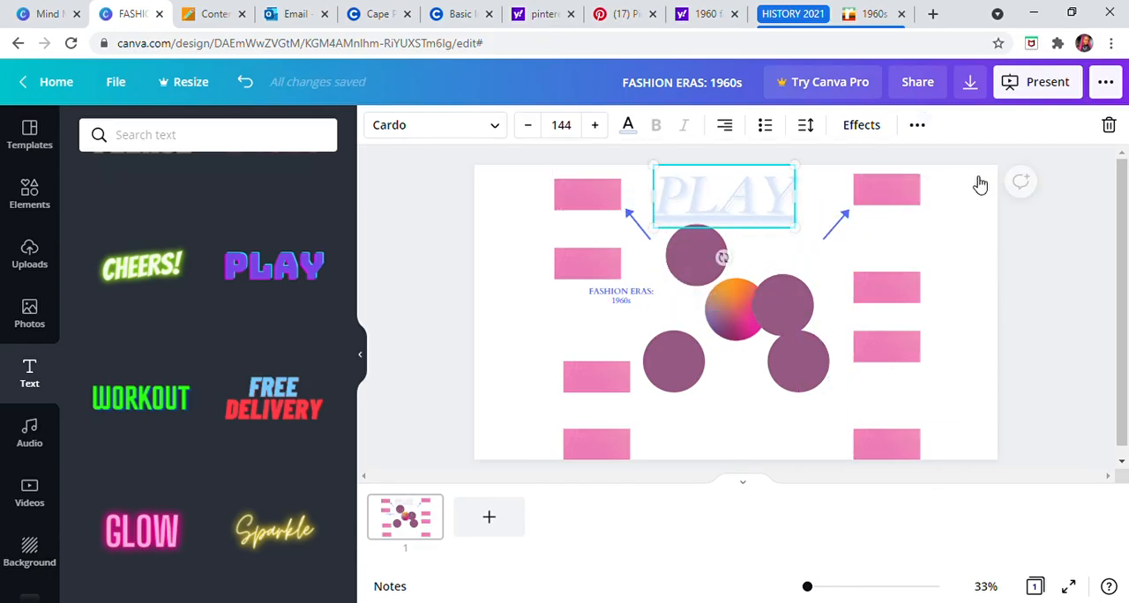
{"action": "left_click", "coordinate": [784, 305]}
{"action": "left_click_drag", "start_coordinate": [794, 306], "coordinate": [810, 256]}
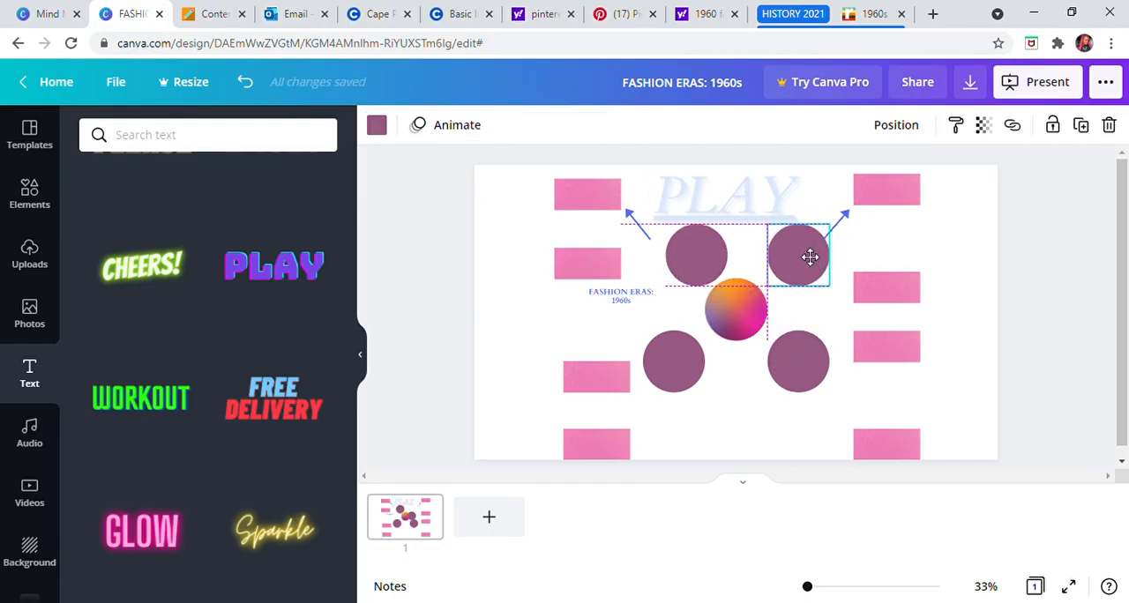
Step: Move the PLAY text onto the central gradient circle and shrink it to about font size 71.7
{"action": "left_click", "coordinate": [732, 402]}
{"action": "left_click_drag", "start_coordinate": [743, 289], "coordinate": [748, 310]}
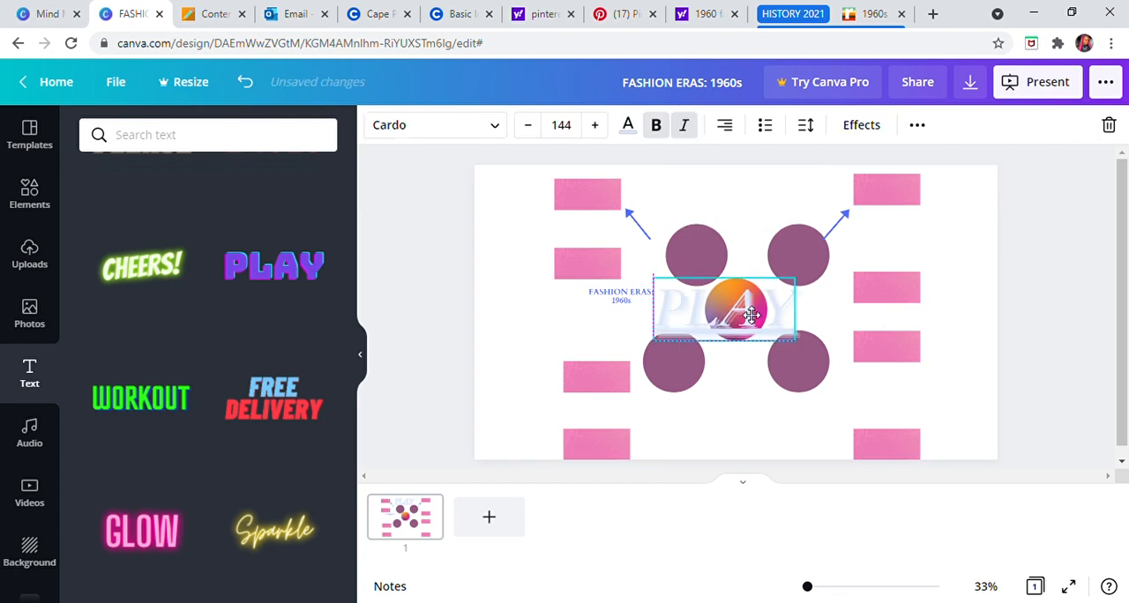
{"action": "left_click_drag", "start_coordinate": [799, 281], "coordinate": [742, 321]}
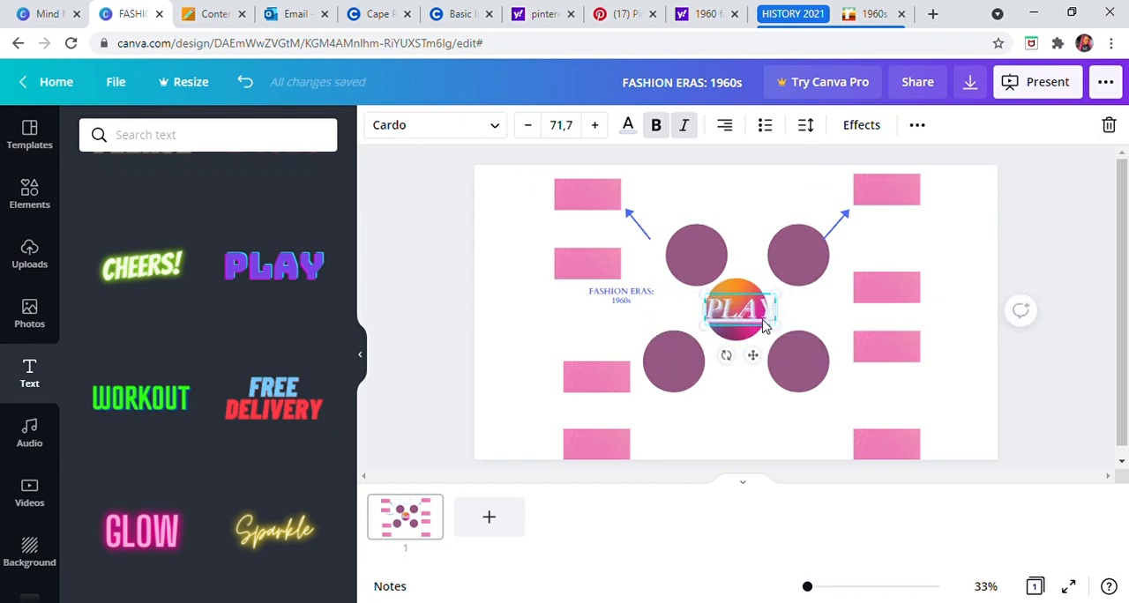
{"action": "left_click", "coordinate": [1063, 204]}
Step: Try the recently used aerial beach photo and the rocky coast photo as the page background
{"action": "left_click", "coordinate": [25, 565]}
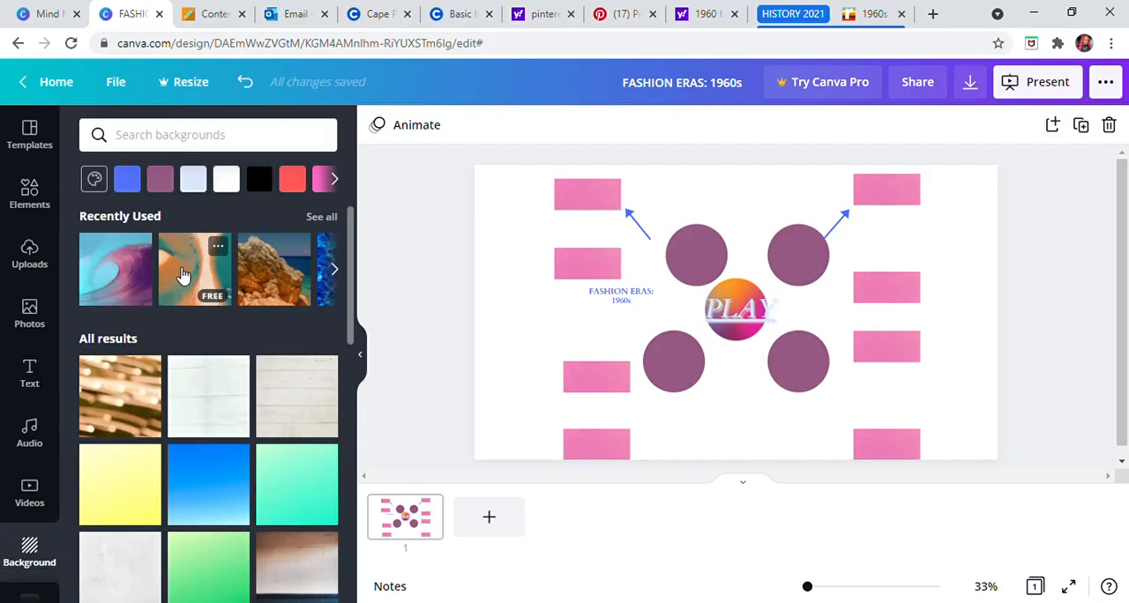
{"action": "left_click", "coordinate": [183, 276]}
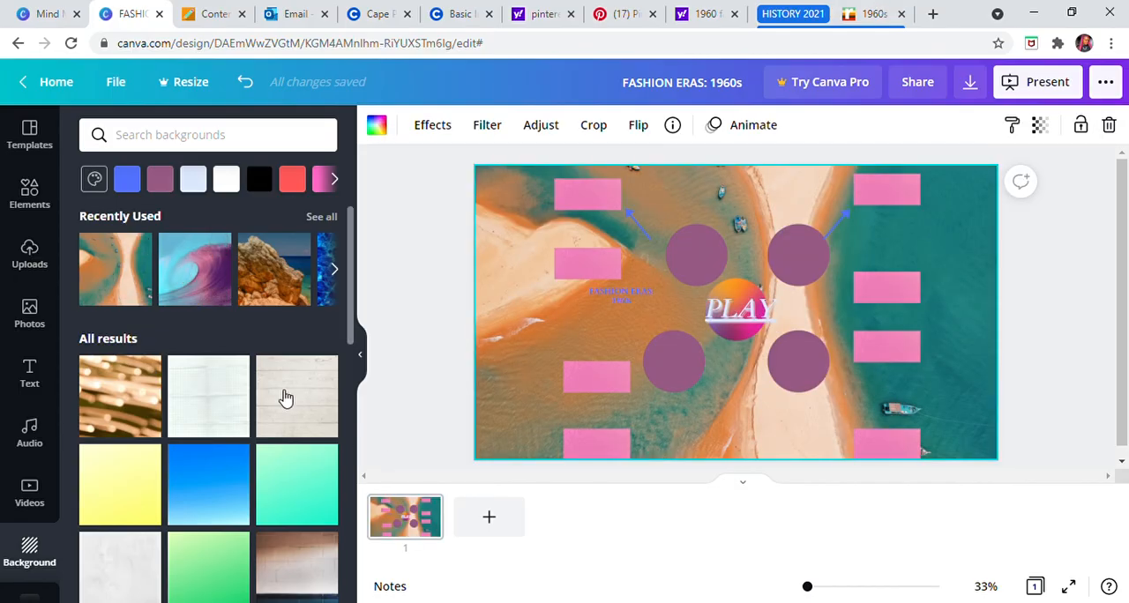
{"action": "left_click", "coordinate": [276, 300]}
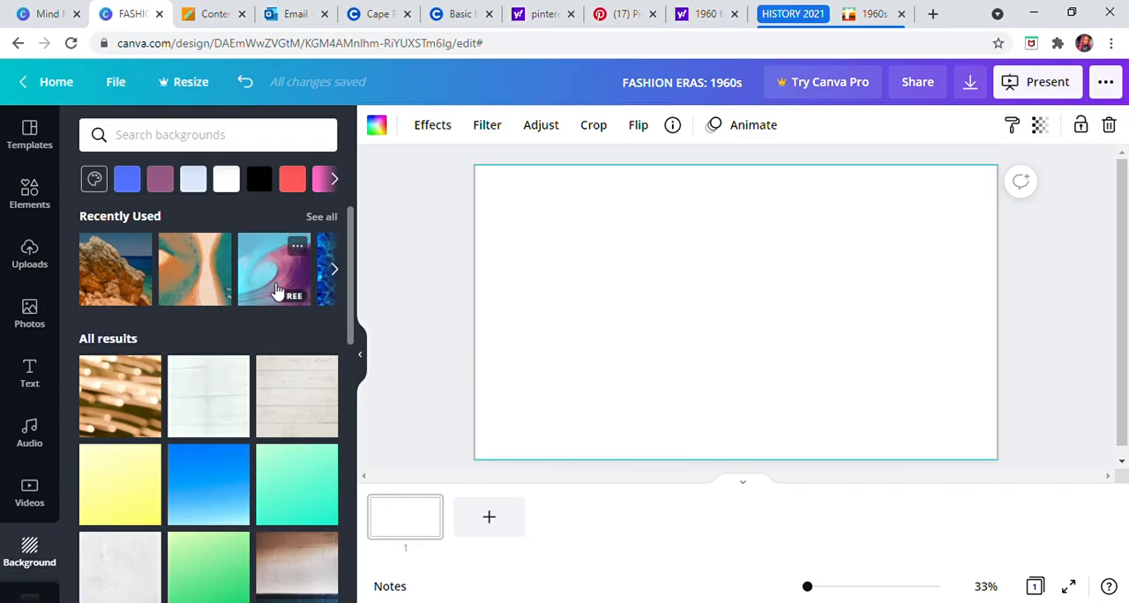
Step: Try the yellow gradient, the turquoise gradient and the pink-and-blue marbled image as page backgrounds
{"action": "scroll", "coordinate": [254, 426], "scroll_direction": "down", "scroll_amount": 4}
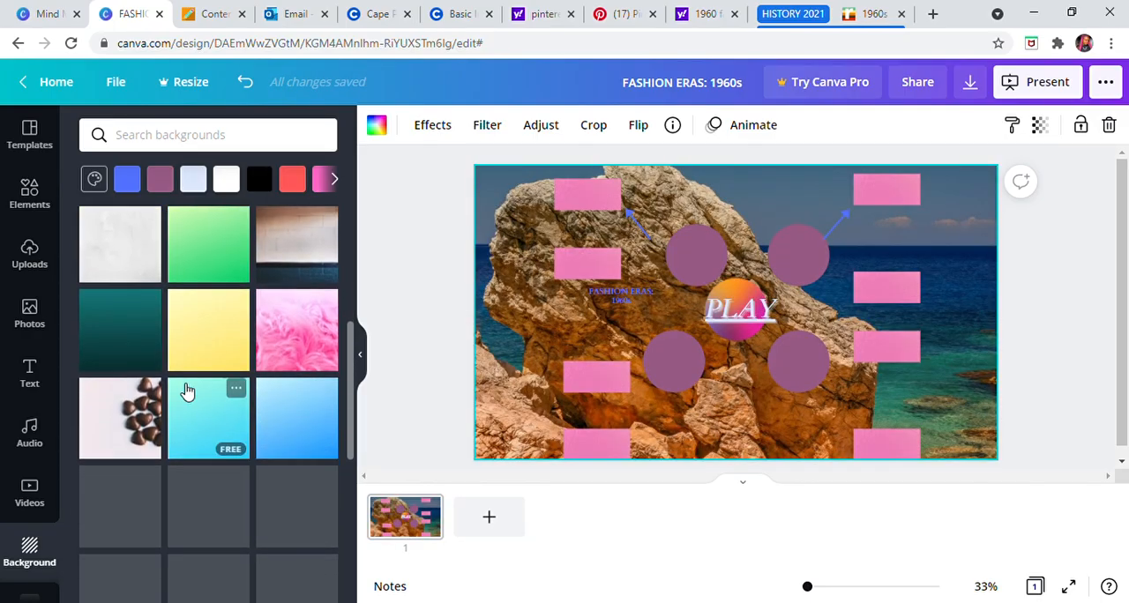
{"action": "left_click", "coordinate": [216, 330]}
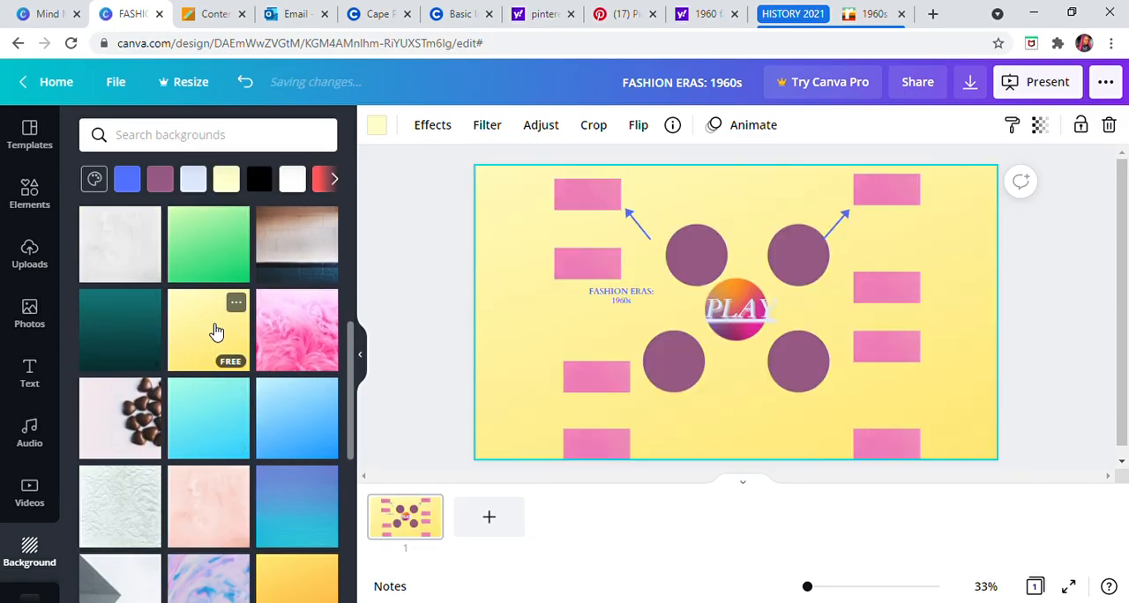
{"action": "scroll", "coordinate": [214, 353], "scroll_direction": "down", "scroll_amount": 2}
{"action": "left_click", "coordinate": [222, 267]}
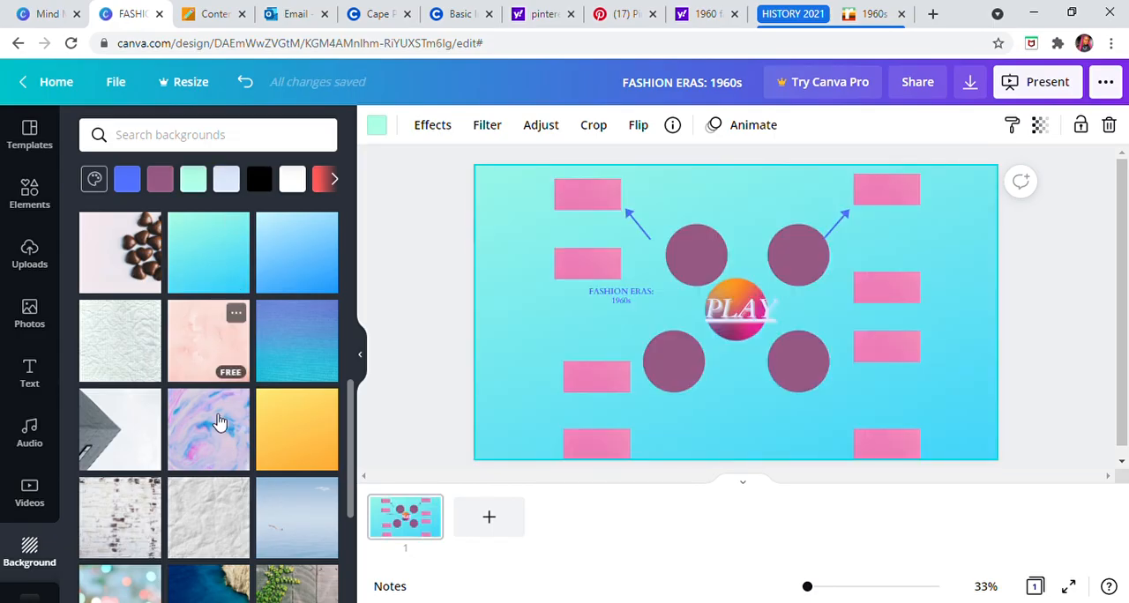
{"action": "left_click", "coordinate": [218, 441]}
Step: Try the wooden planks with green ivy photo as the page background
{"action": "scroll", "coordinate": [234, 314], "scroll_direction": "down", "scroll_amount": 5}
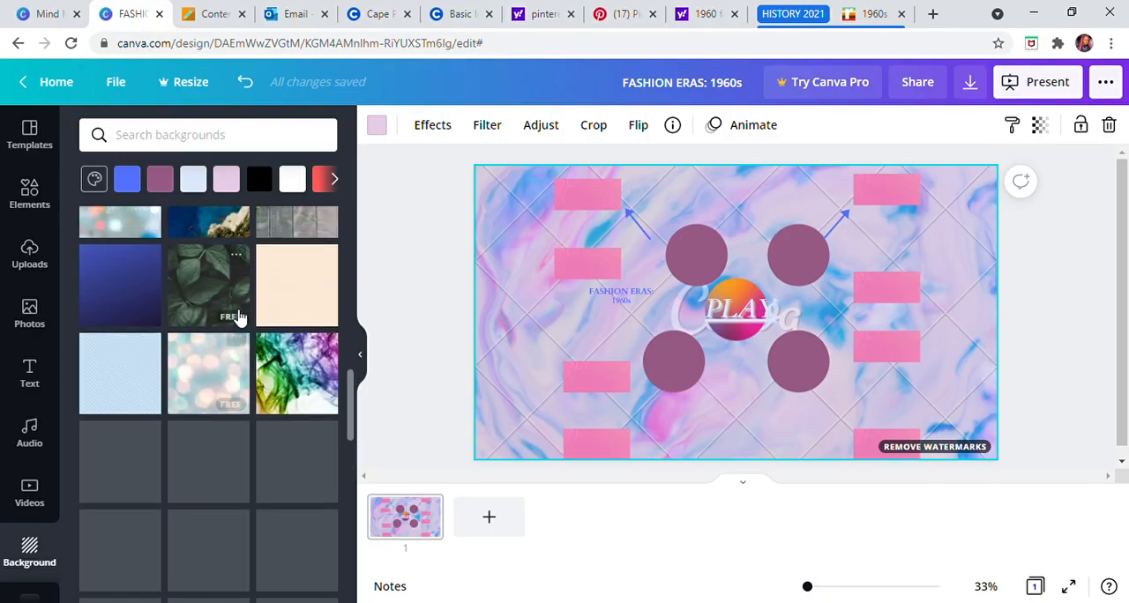
{"action": "scroll", "coordinate": [235, 315], "scroll_direction": "up", "scroll_amount": 3}
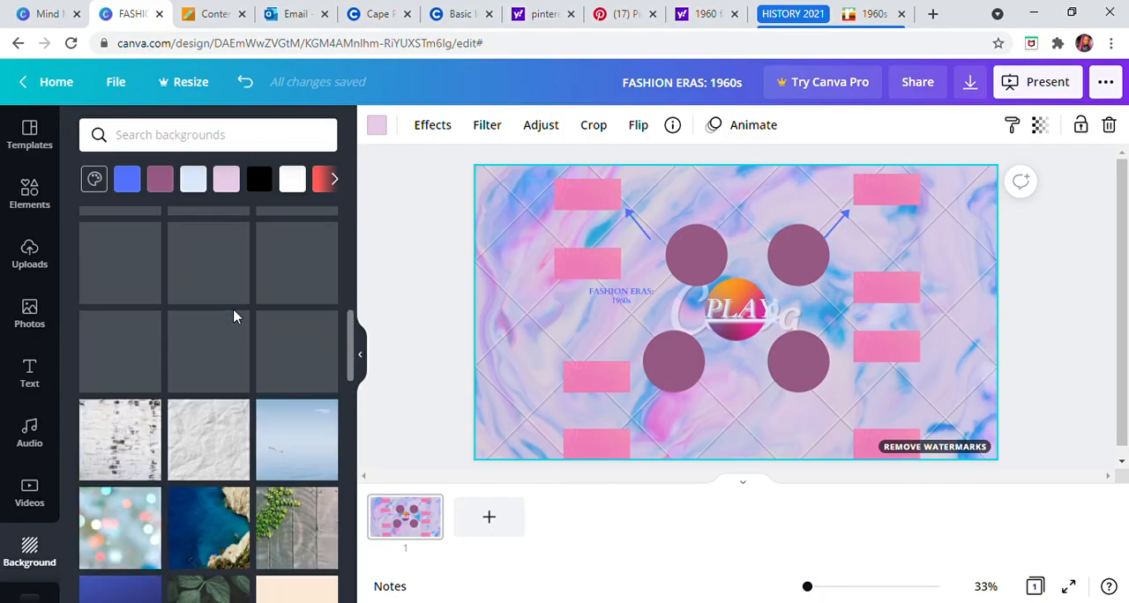
{"action": "left_click", "coordinate": [303, 457]}
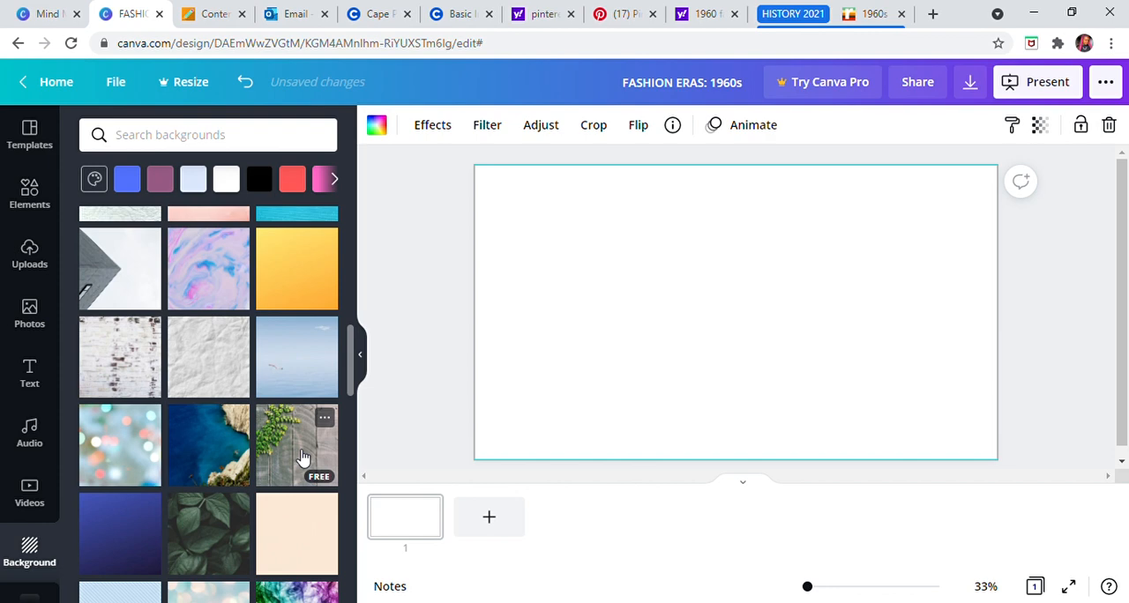
Step: Set the page background to the purple and pink cloudy sky photo
{"action": "scroll", "coordinate": [249, 432], "scroll_direction": "up", "scroll_amount": 3}
{"action": "scroll", "coordinate": [250, 430], "scroll_direction": "up", "scroll_amount": 2}
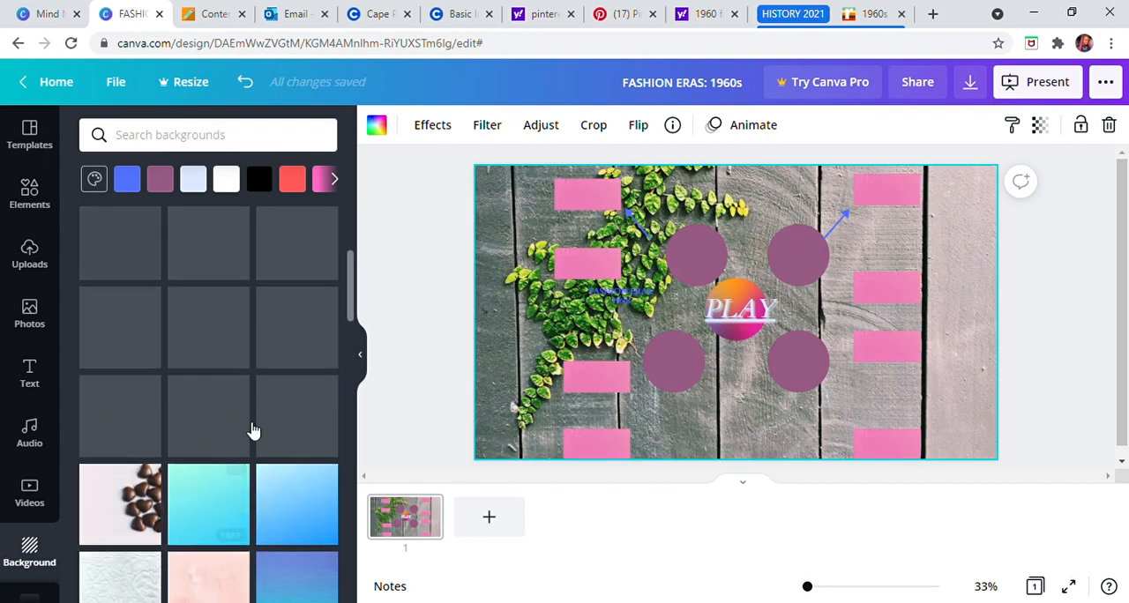
{"action": "scroll", "coordinate": [221, 415], "scroll_direction": "down", "scroll_amount": 10}
{"action": "scroll", "coordinate": [132, 357], "scroll_direction": "down", "scroll_amount": 1}
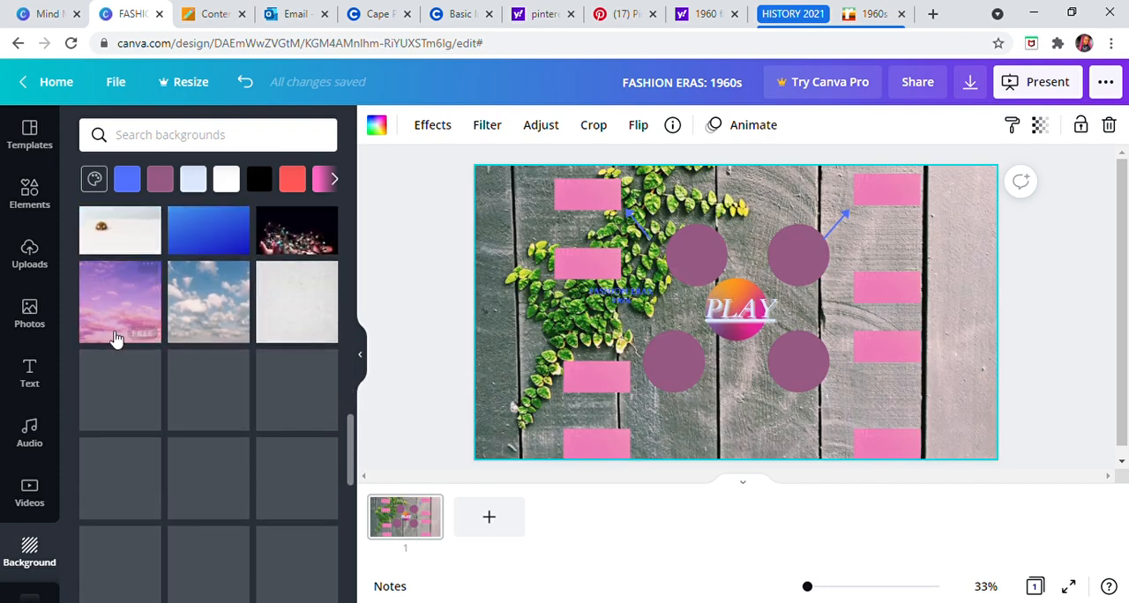
{"action": "left_click", "coordinate": [118, 322]}
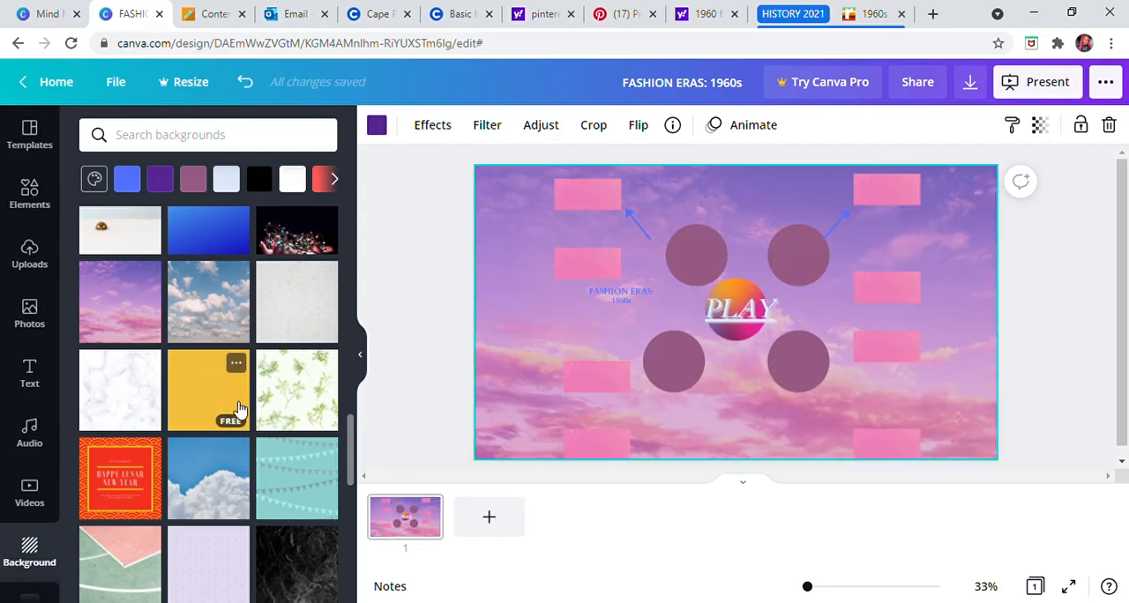
{"action": "scroll", "coordinate": [247, 465], "scroll_direction": "down", "scroll_amount": 5}
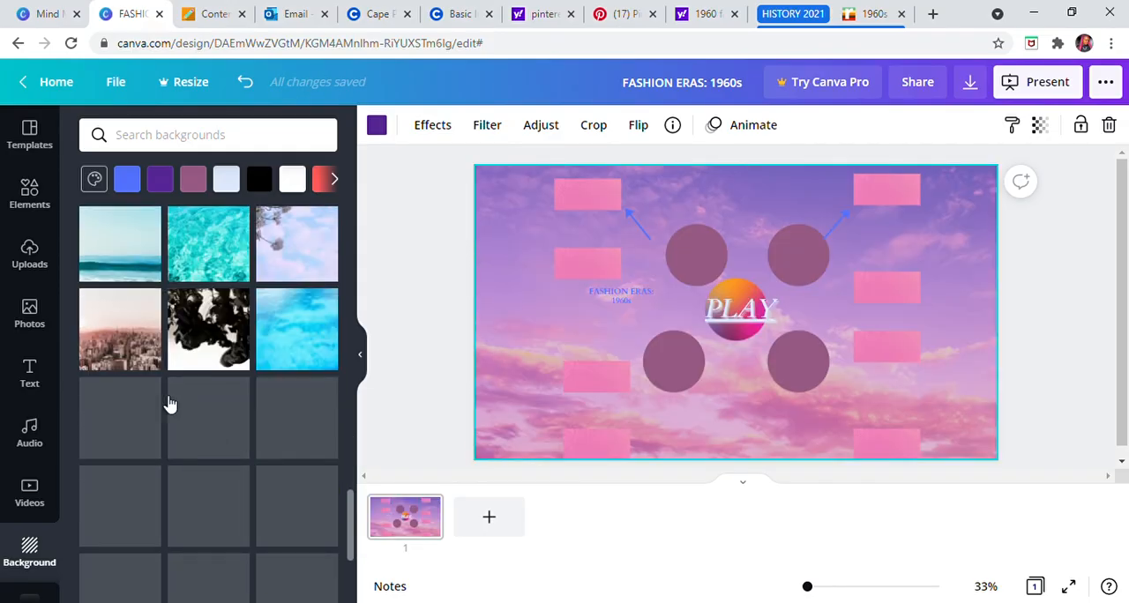
{"action": "scroll", "coordinate": [35, 525], "scroll_direction": "down", "scroll_amount": 3}
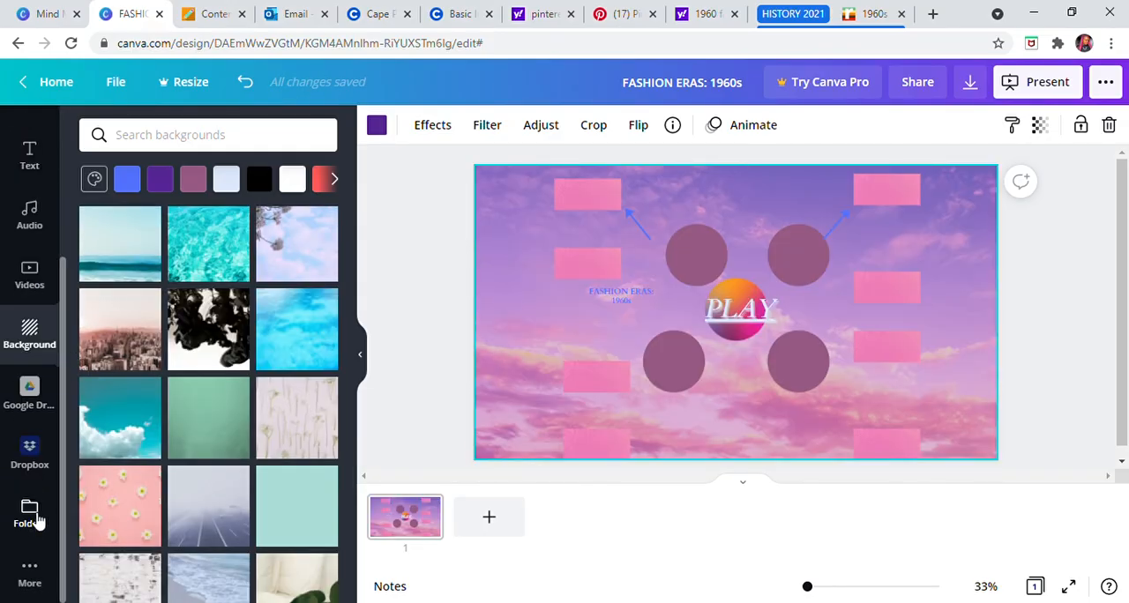
{"action": "scroll", "coordinate": [35, 525], "scroll_direction": "up", "scroll_amount": 3}
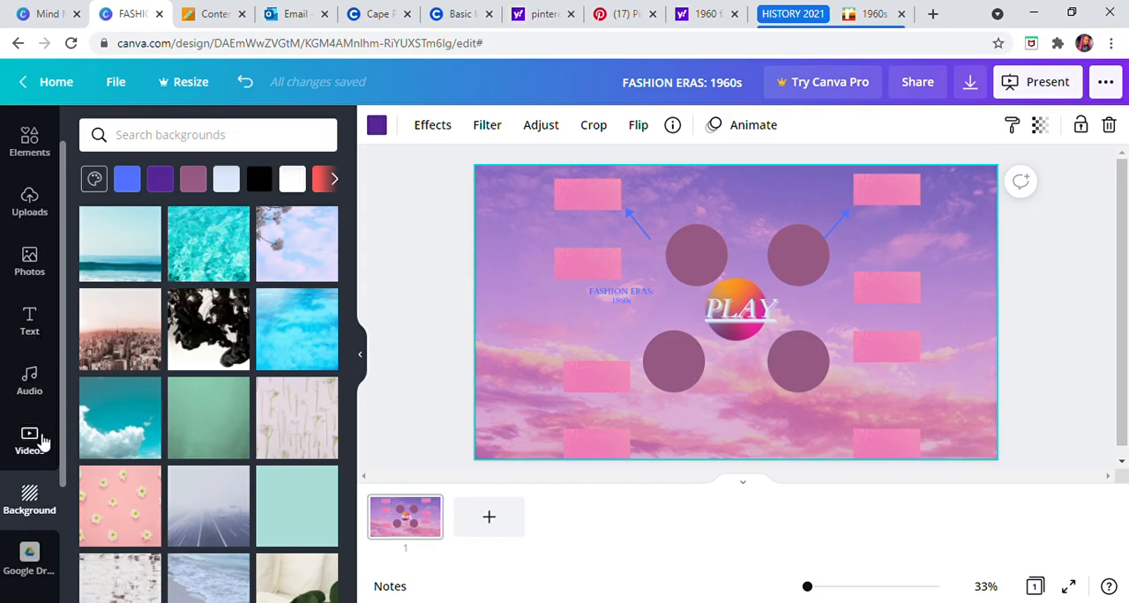
{"action": "scroll", "coordinate": [27, 300], "scroll_direction": "up", "scroll_amount": 1}
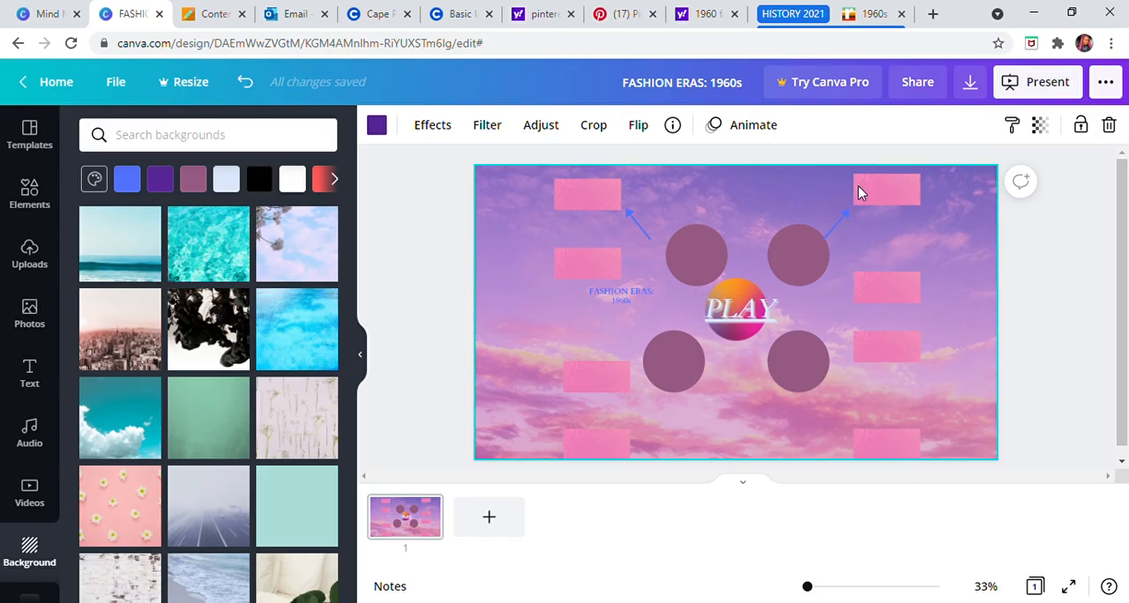
{"action": "left_click", "coordinate": [1059, 368]}
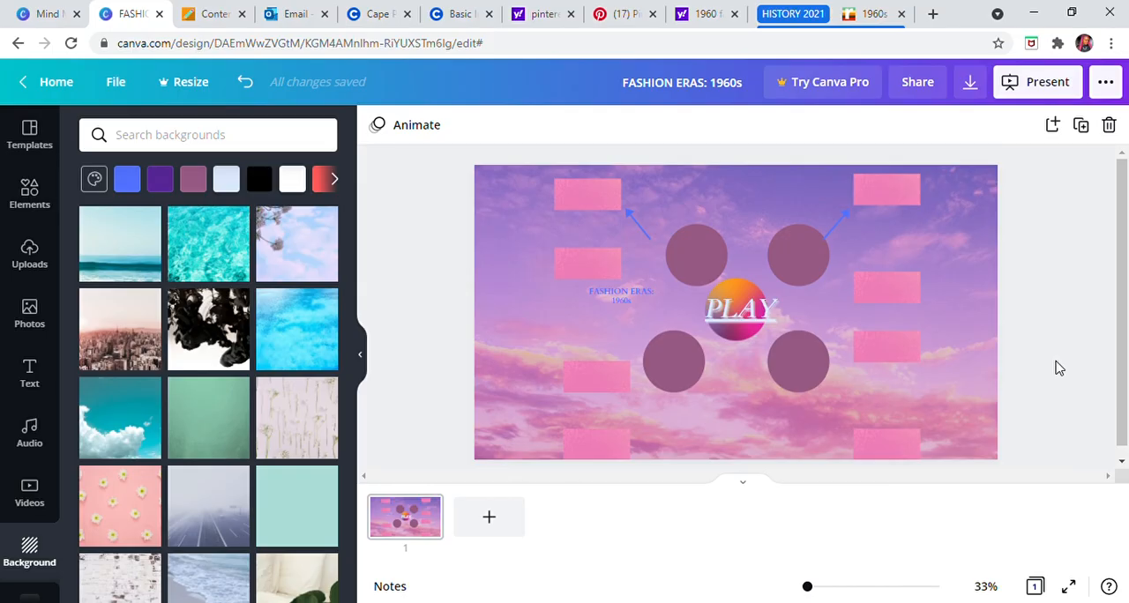